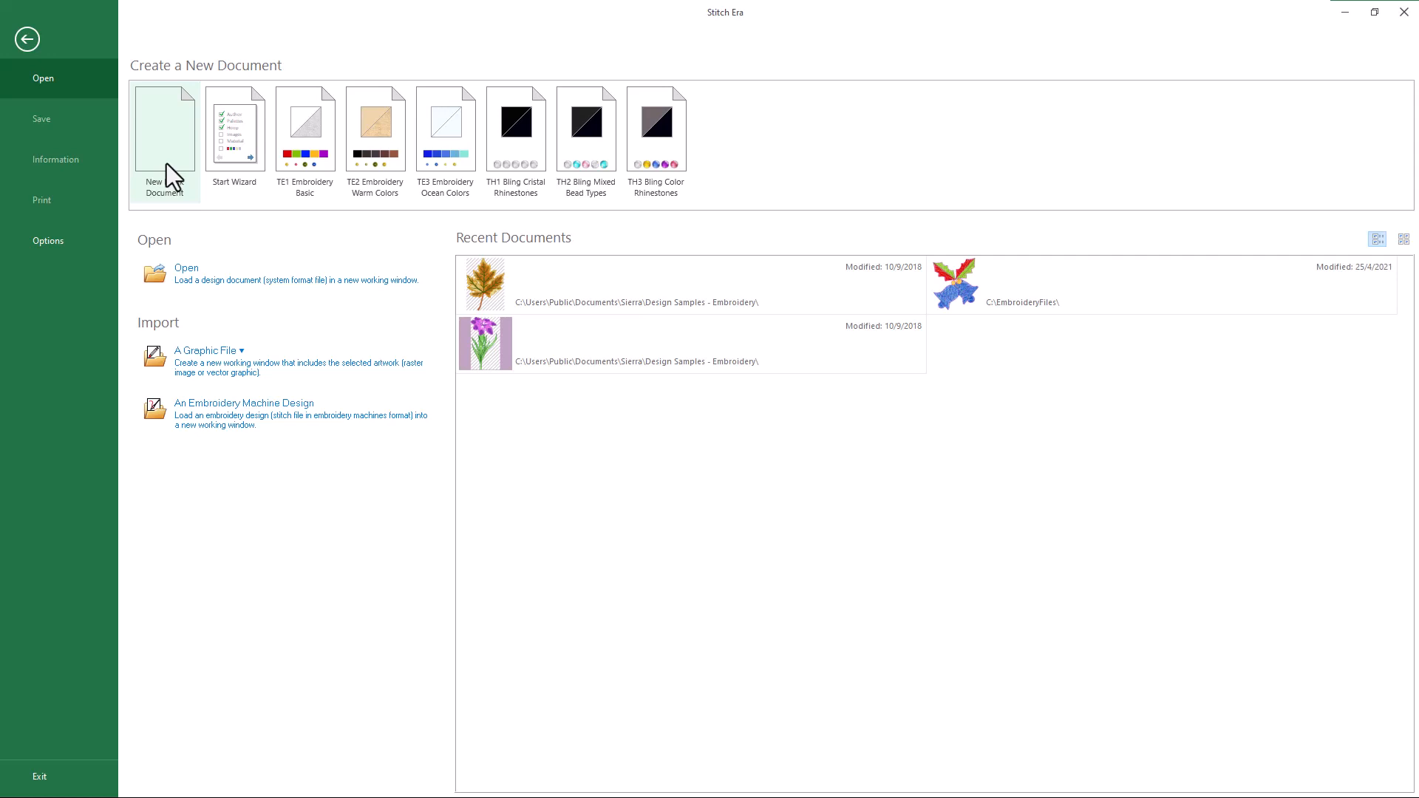
Step: Create a new blank document and show the Object Manager and Smart Design panes
click(166, 164)
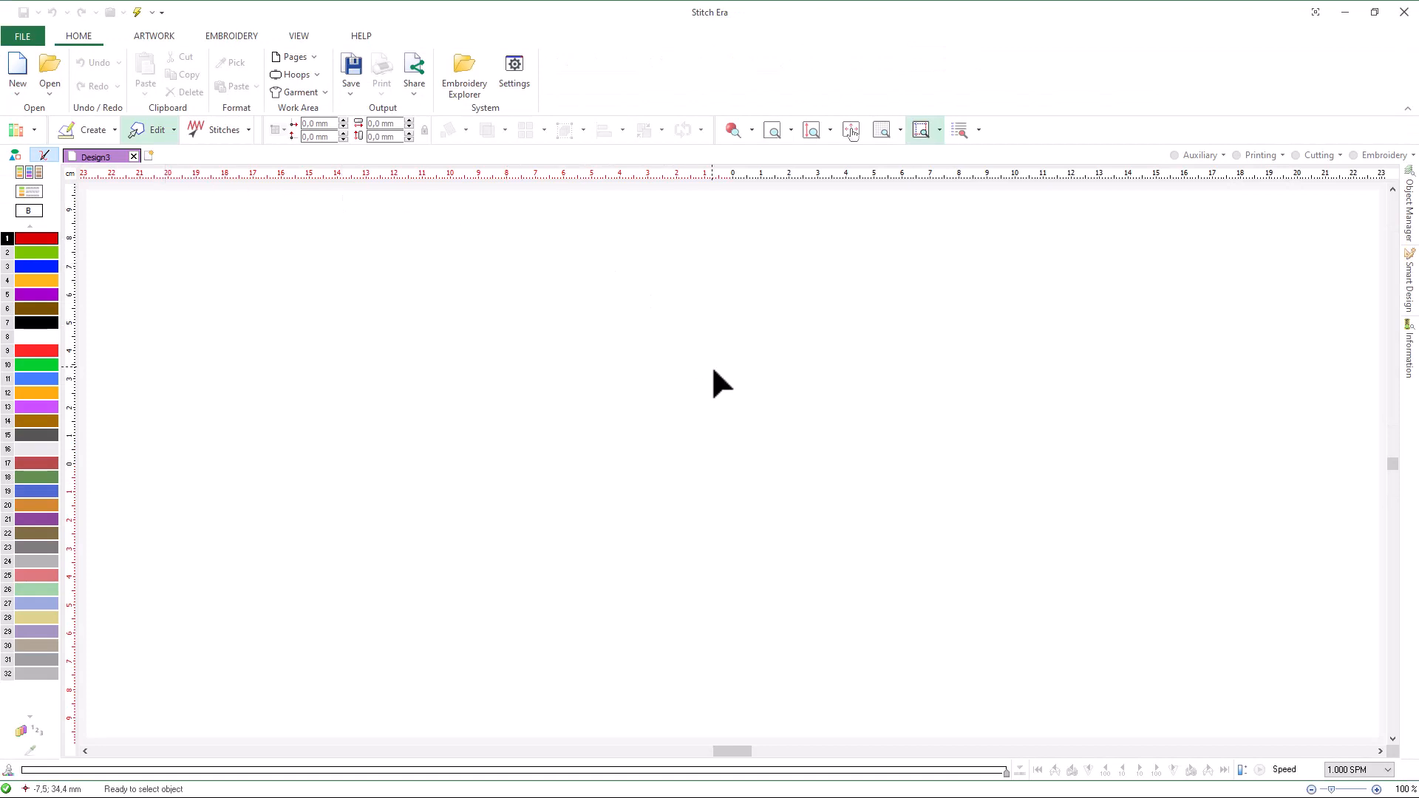
click(1411, 234)
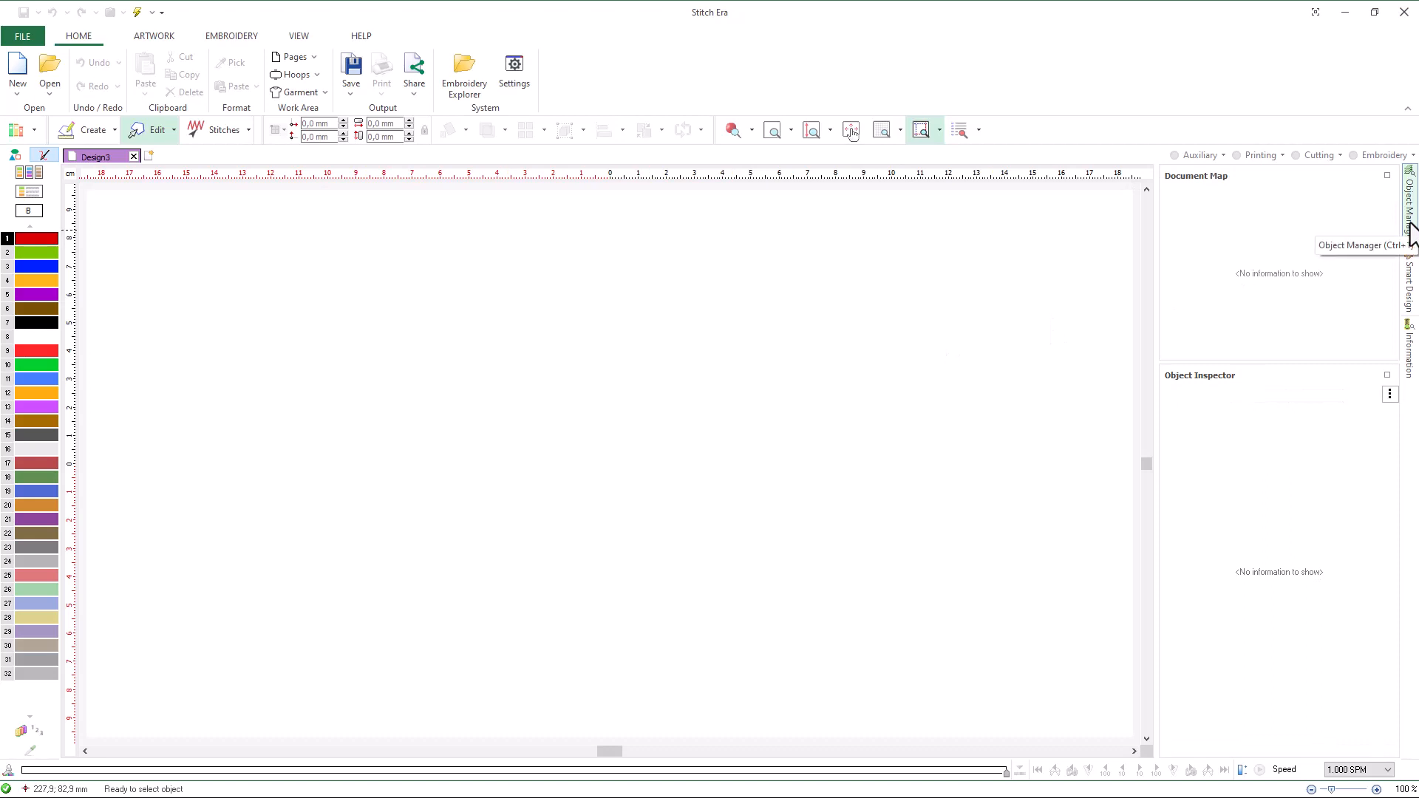
click(1412, 283)
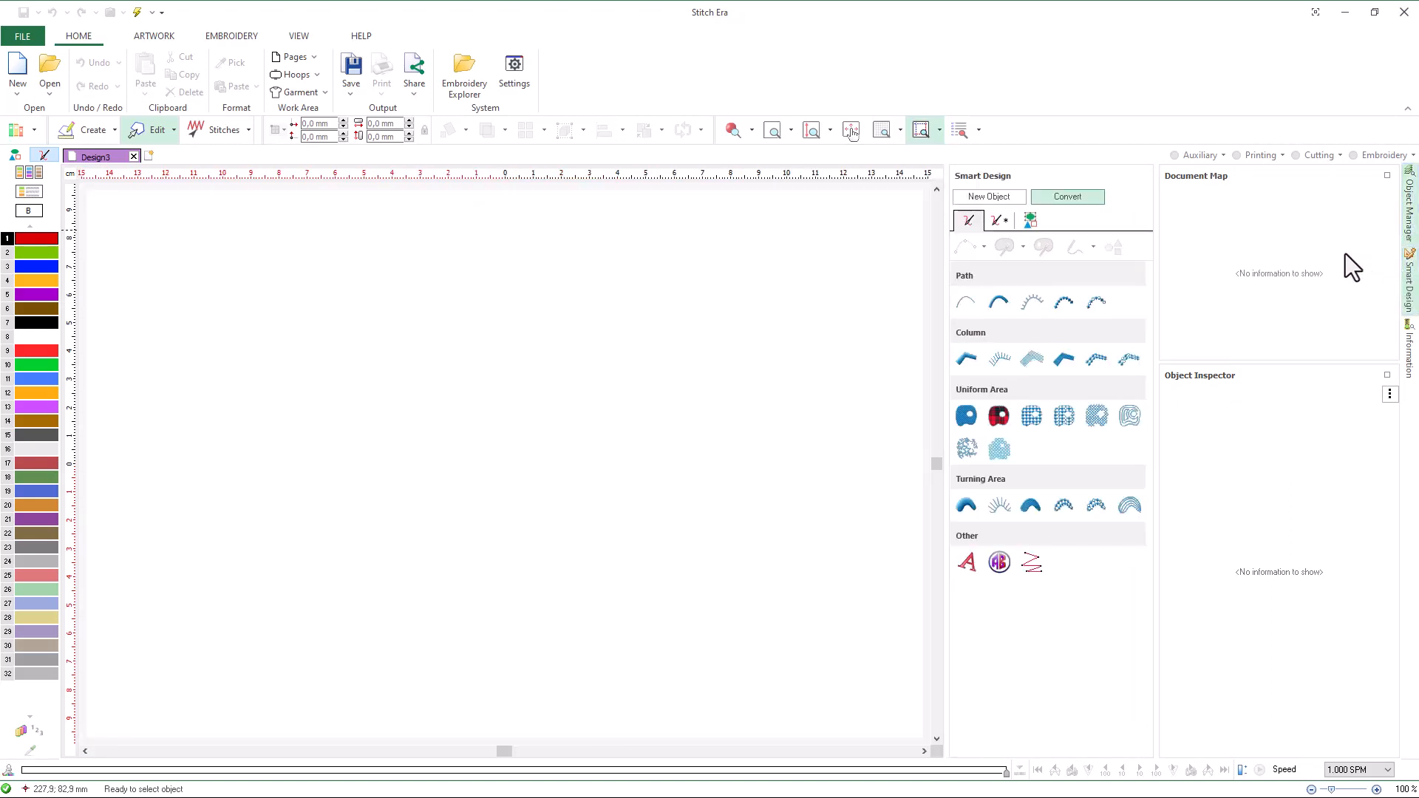
Step: Turn on the display of the design start/end marker in the work area
click(981, 135)
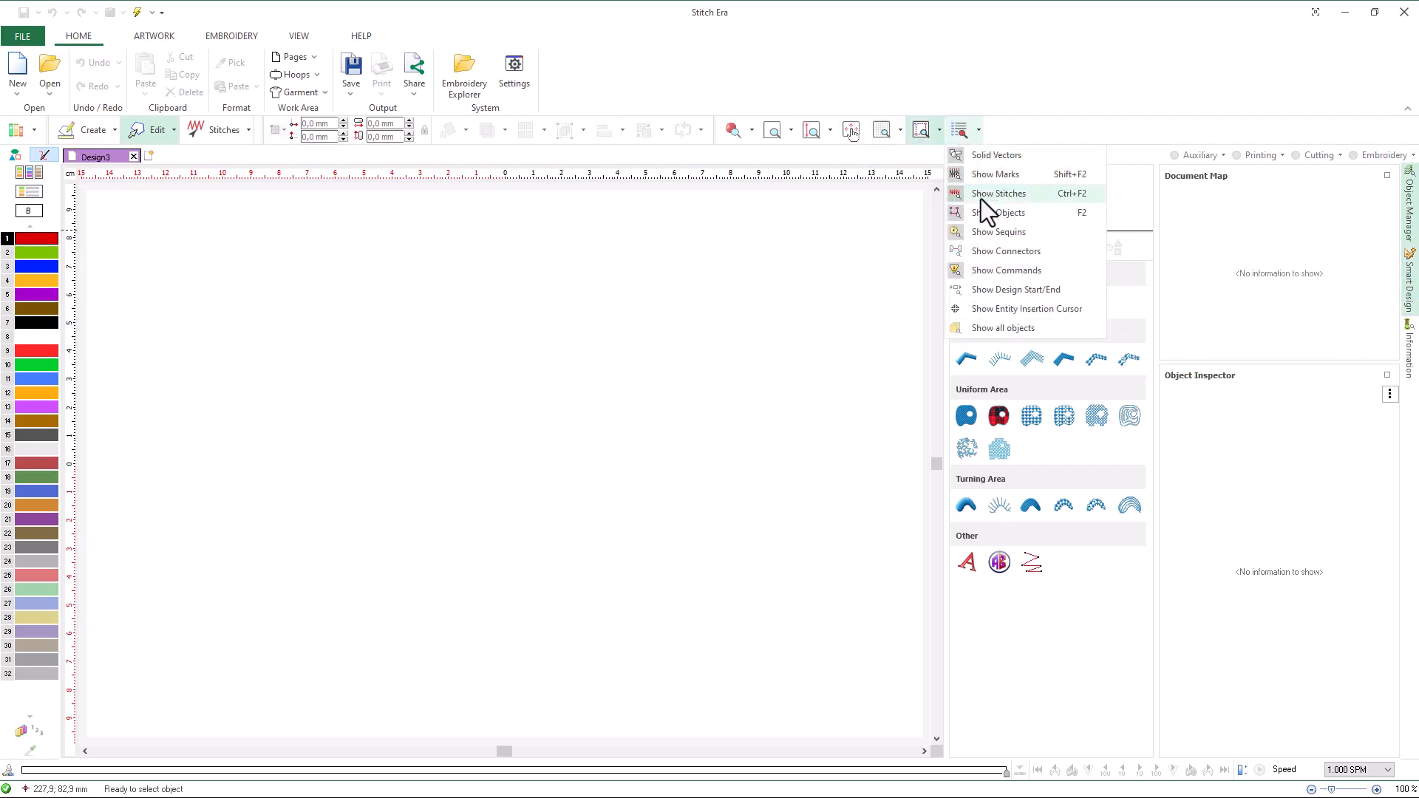
click(972, 292)
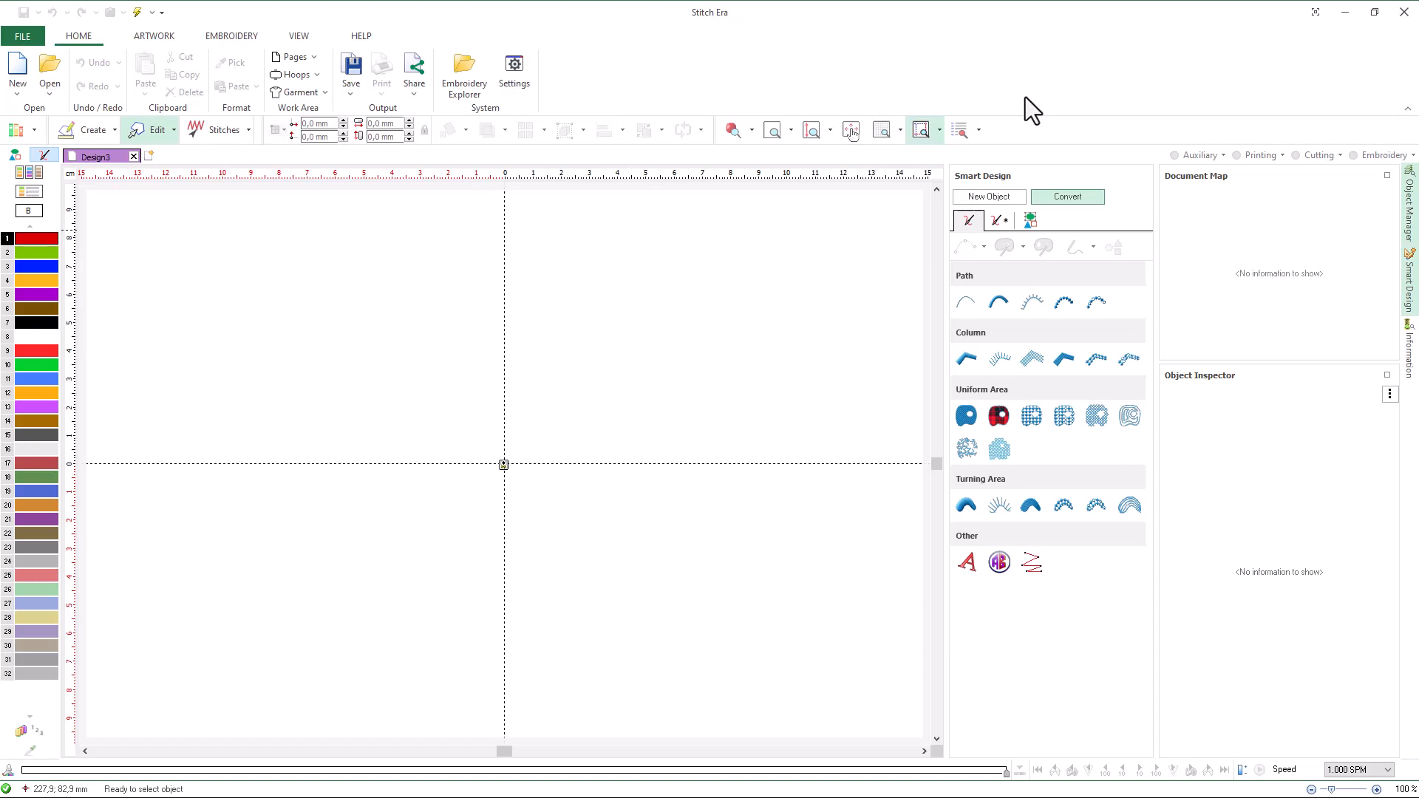
scroll(569, 350, up, 1)
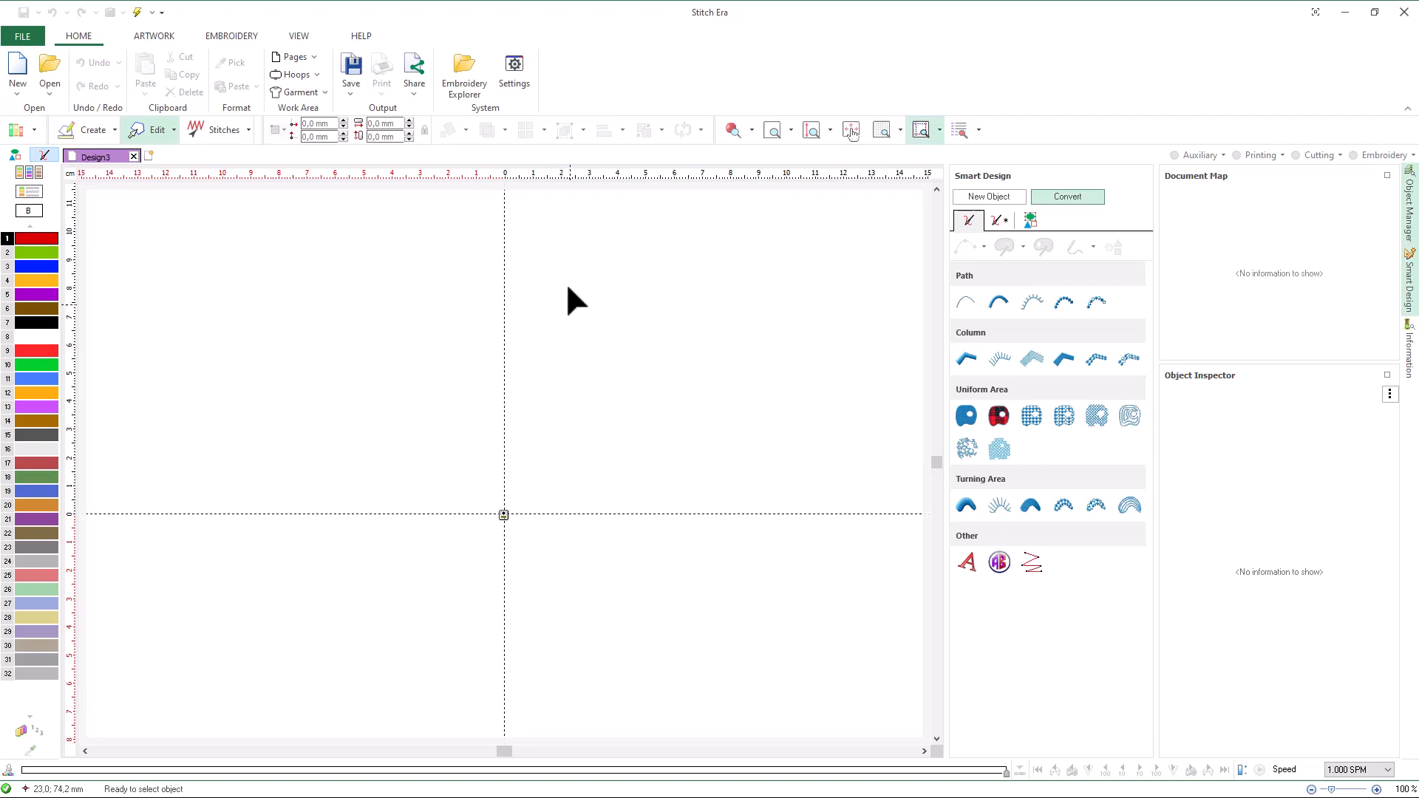
Step: In the general create and edit settings, set the curves type to Circle Arcs and hide node grips while creating and editing
click(517, 78)
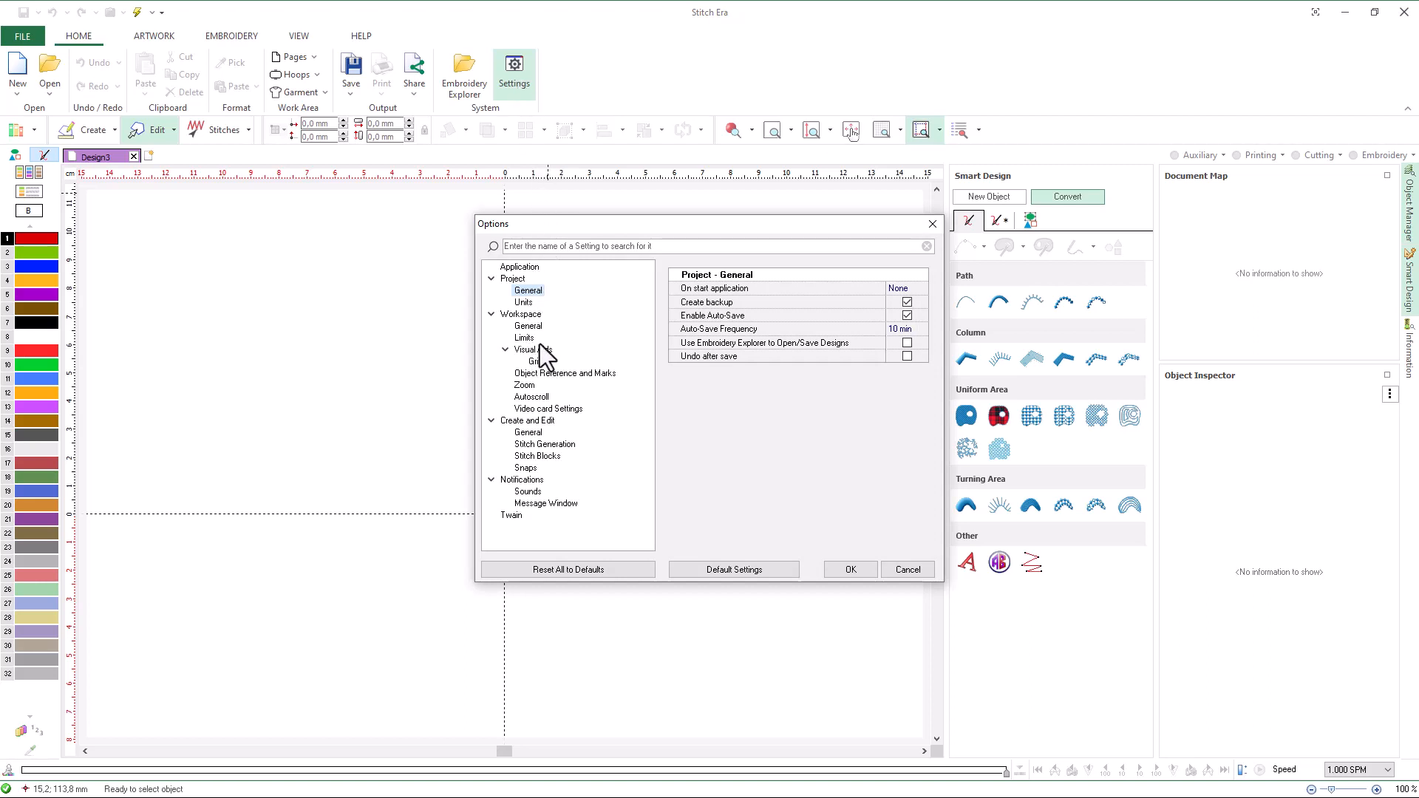
click(530, 431)
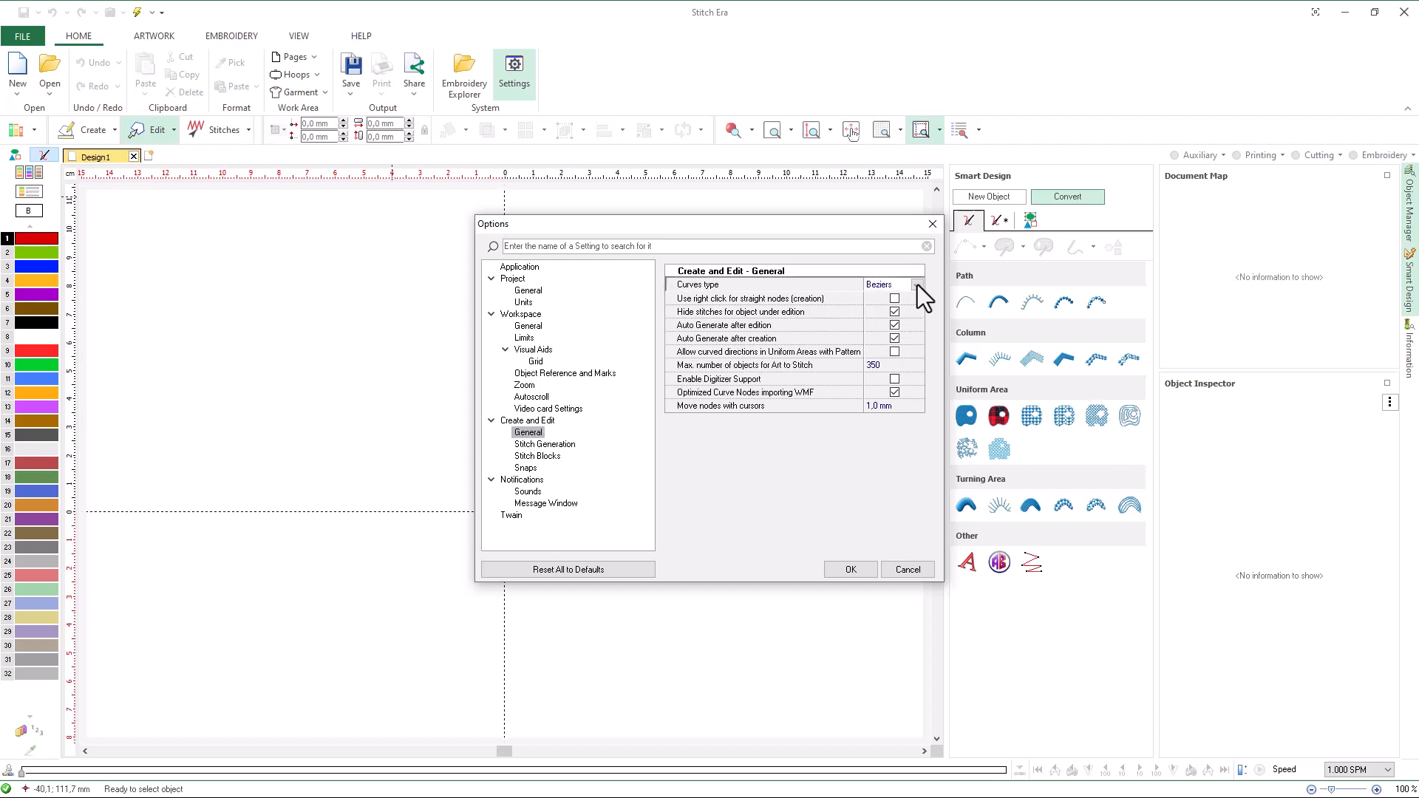
click(916, 285)
click(915, 296)
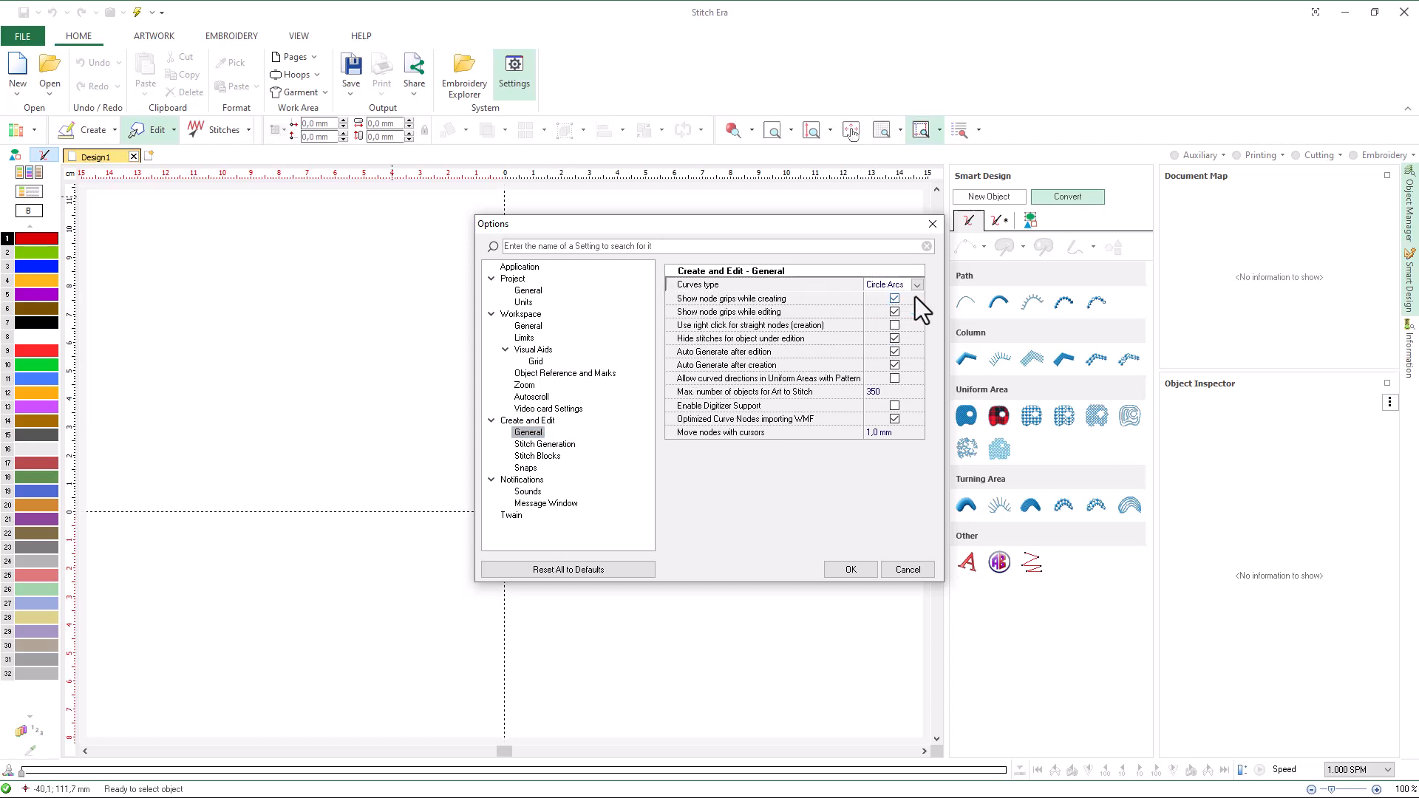
click(896, 299)
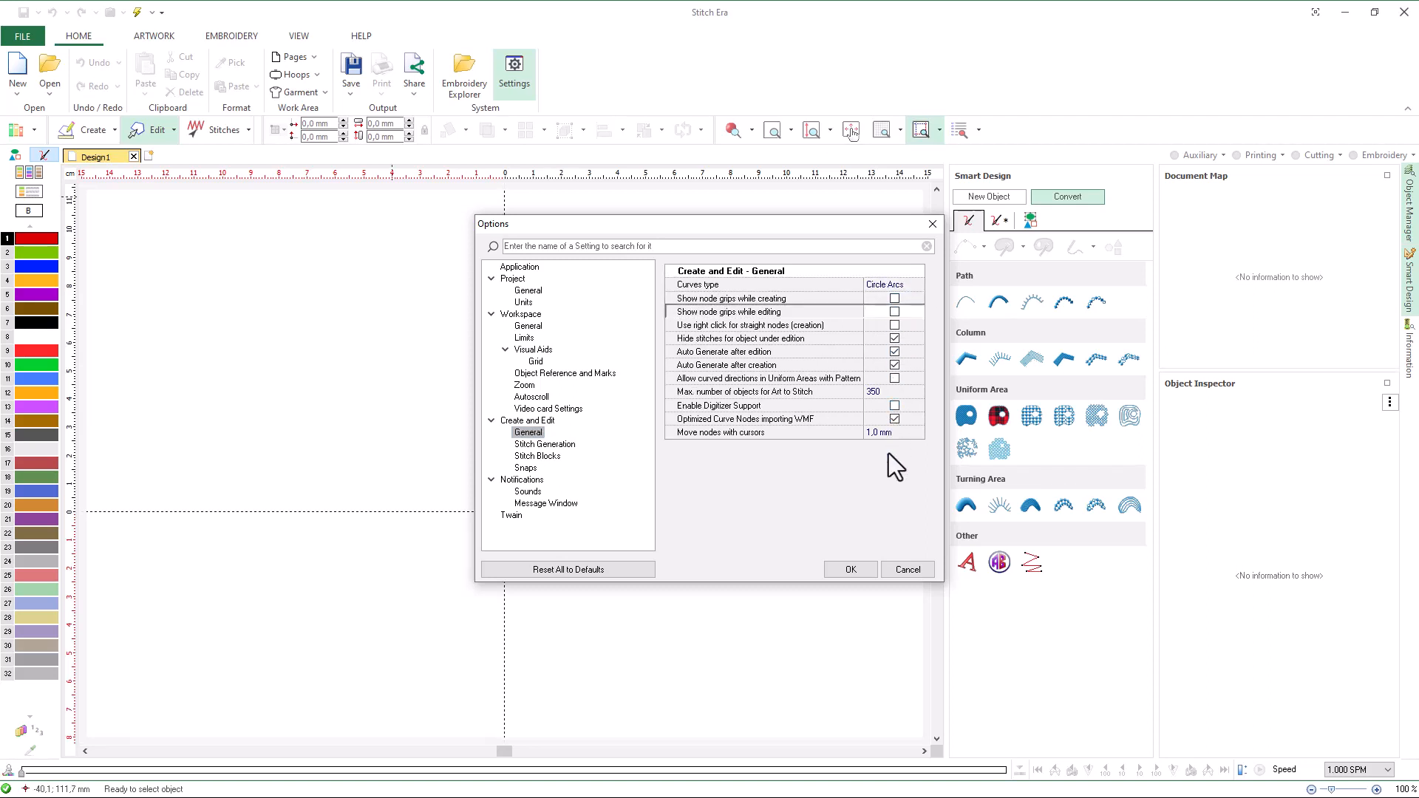
click(850, 569)
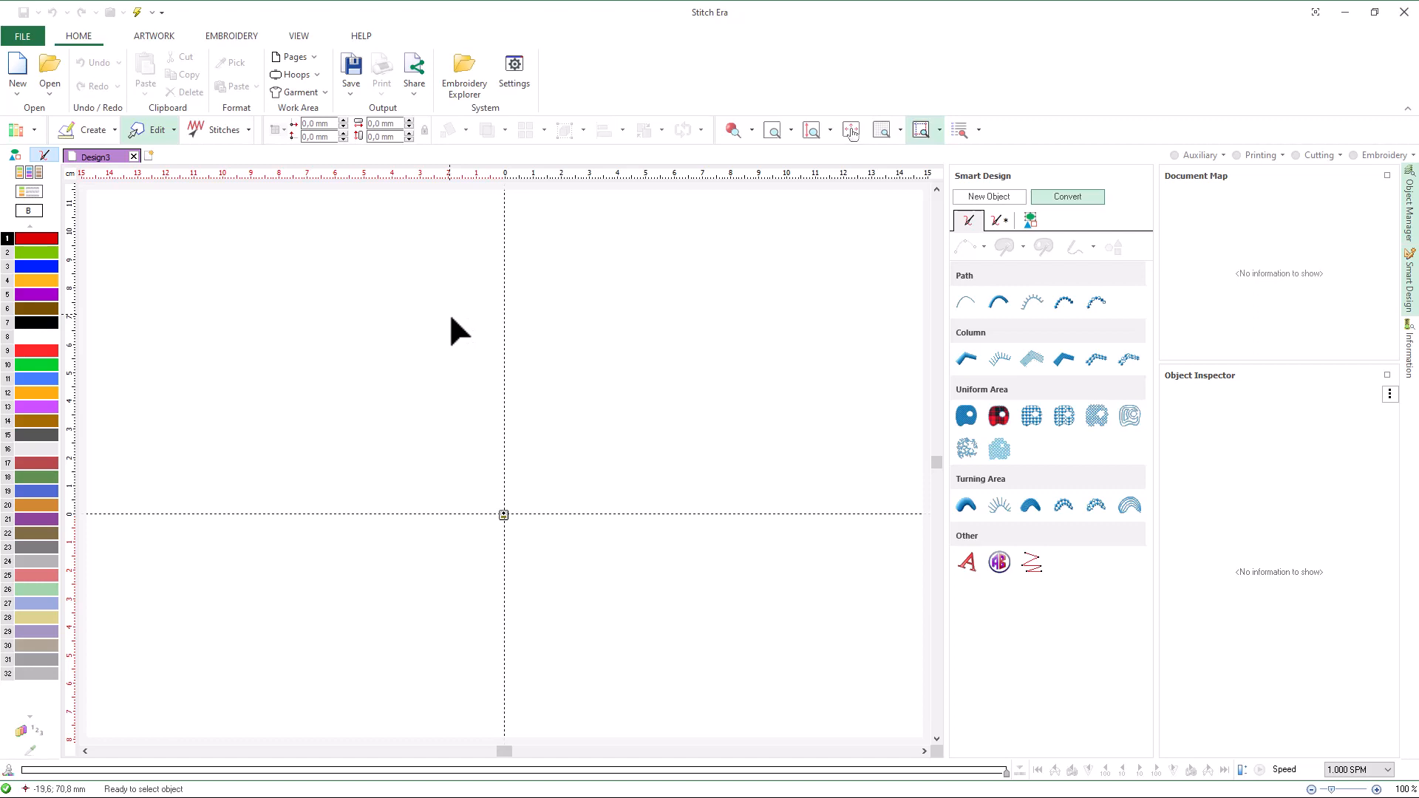
Step: Draw a rounded rectangle about 72 × 109.5 mm as a running stitch path above the origin, horizontally centred on the vertical axis
click(969, 300)
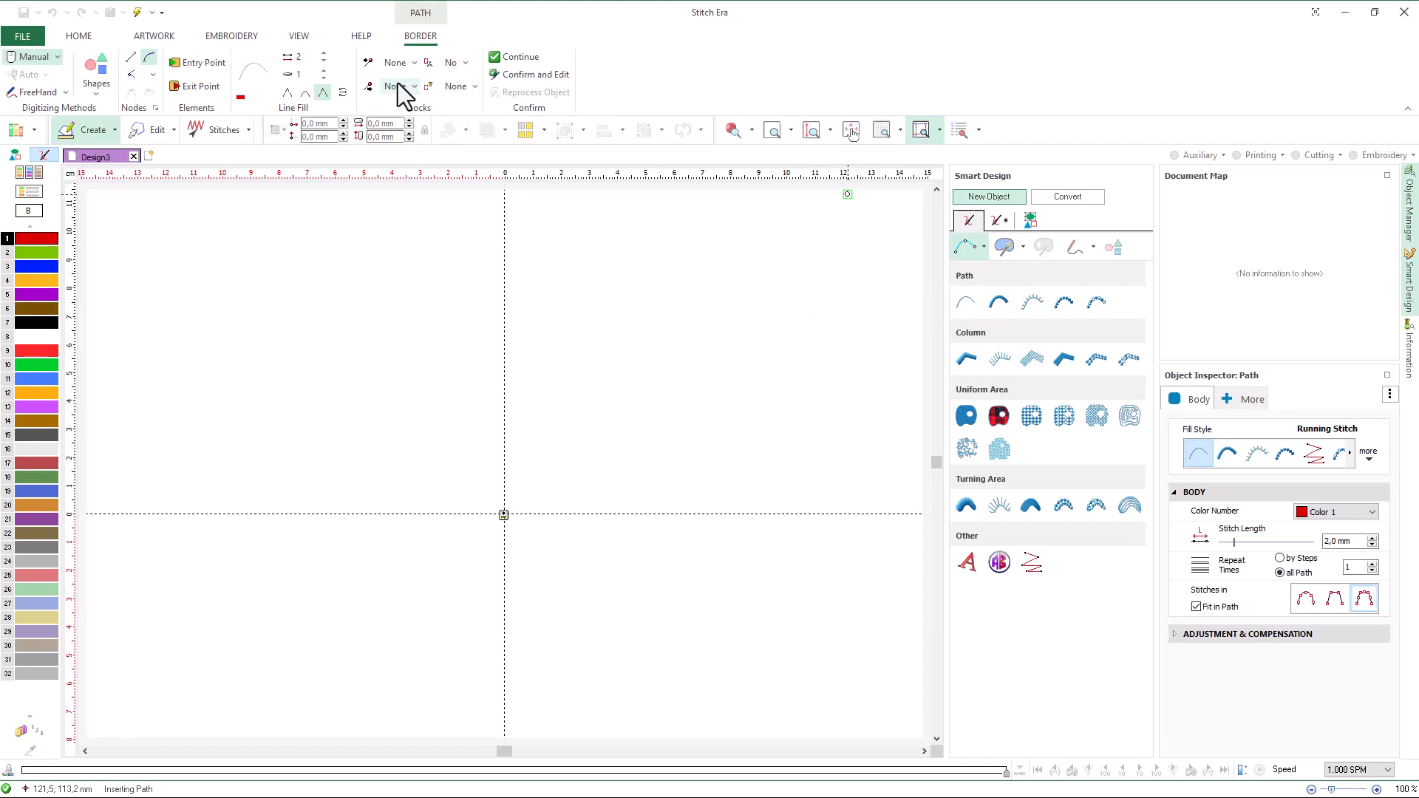
click(320, 73)
click(96, 80)
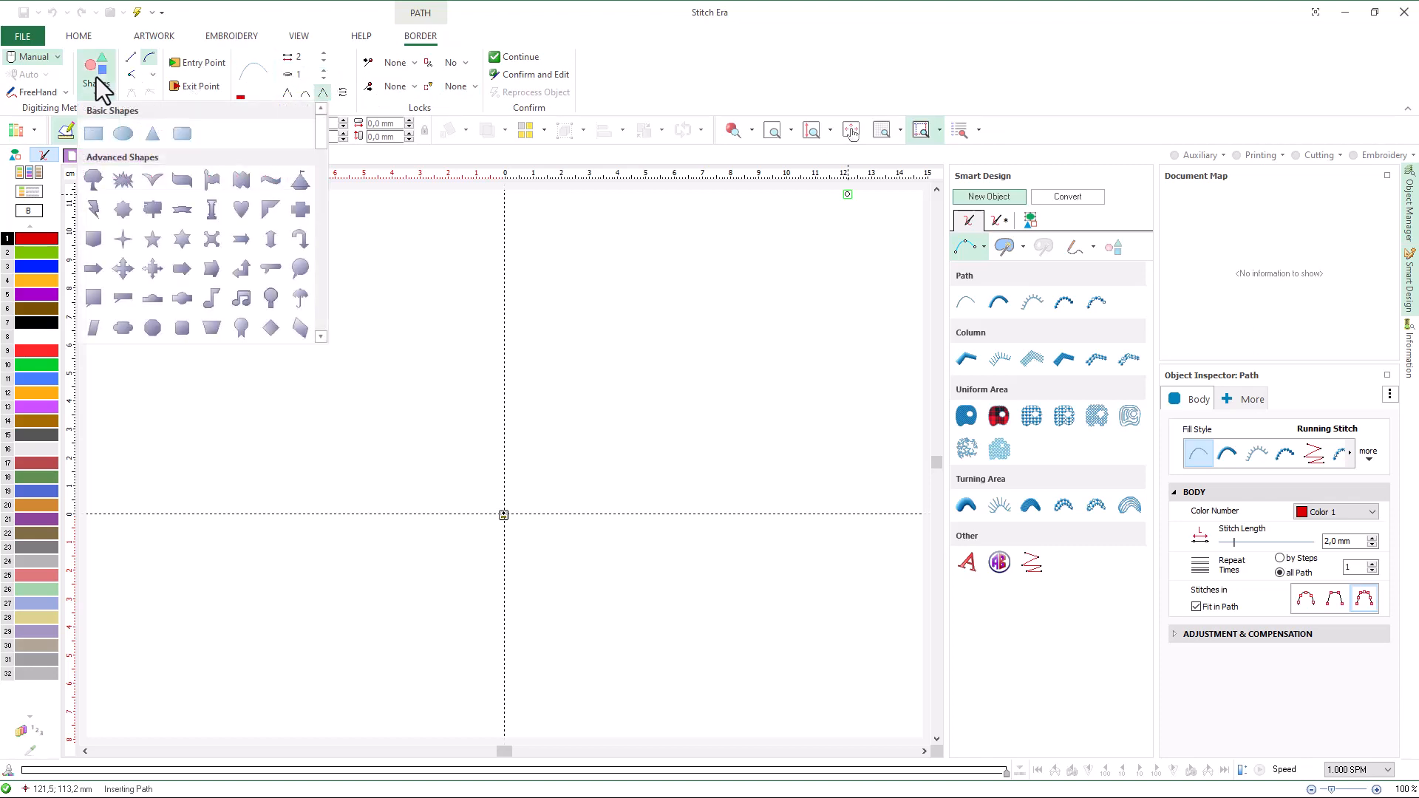
click(180, 140)
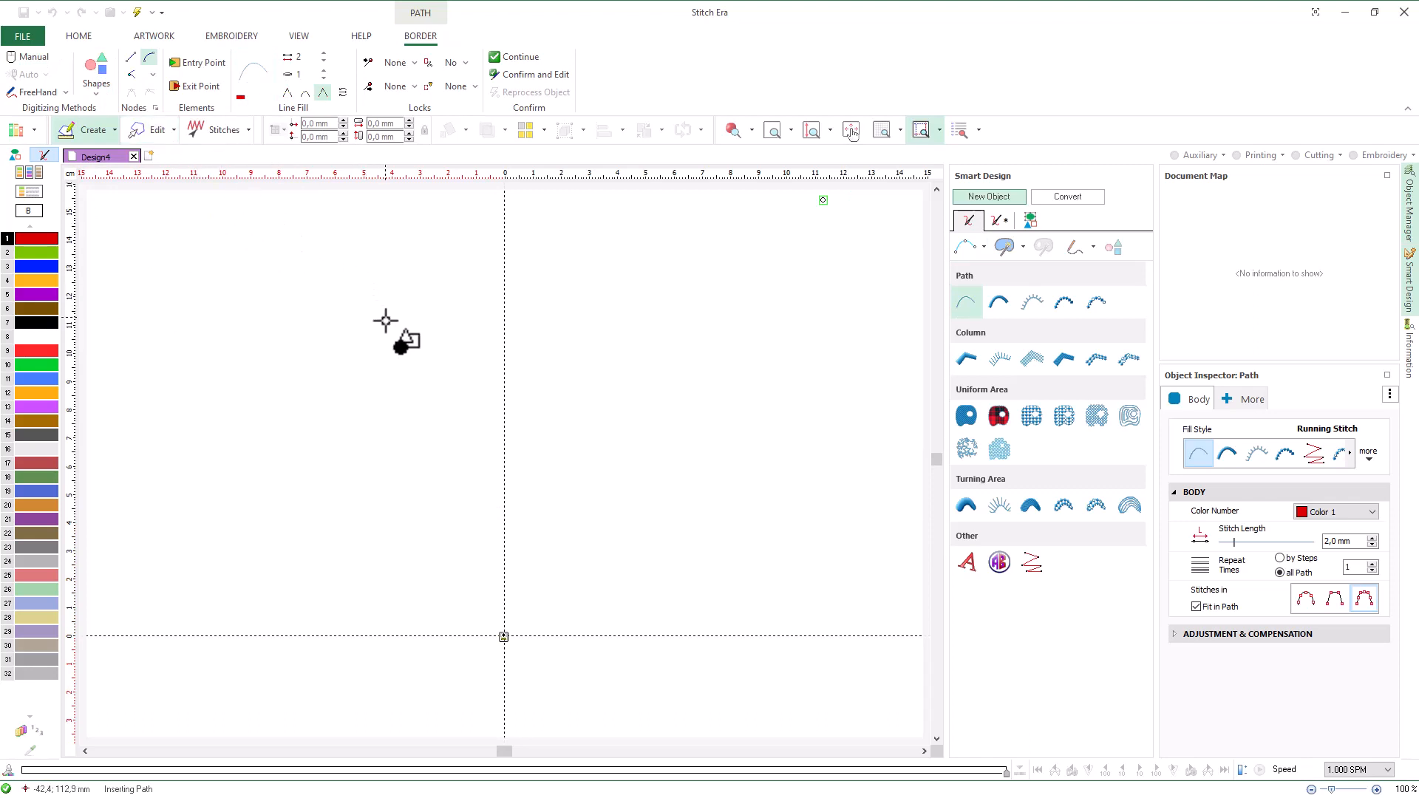
drag(392, 329, 620, 619)
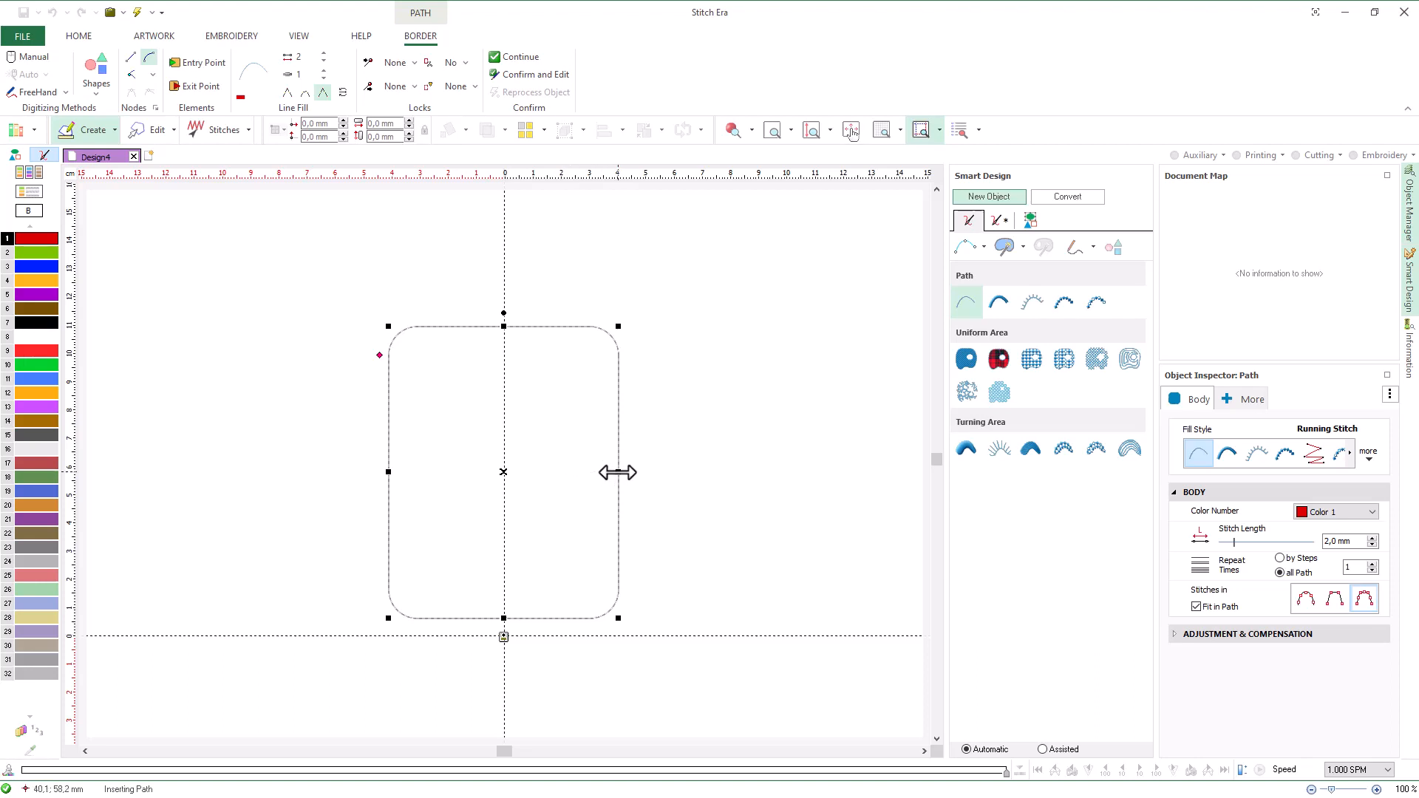
mouse_move(617, 472)
mouse_down()
mouse_move(591, 471)
mouse_move(606, 474)
mouse_up()
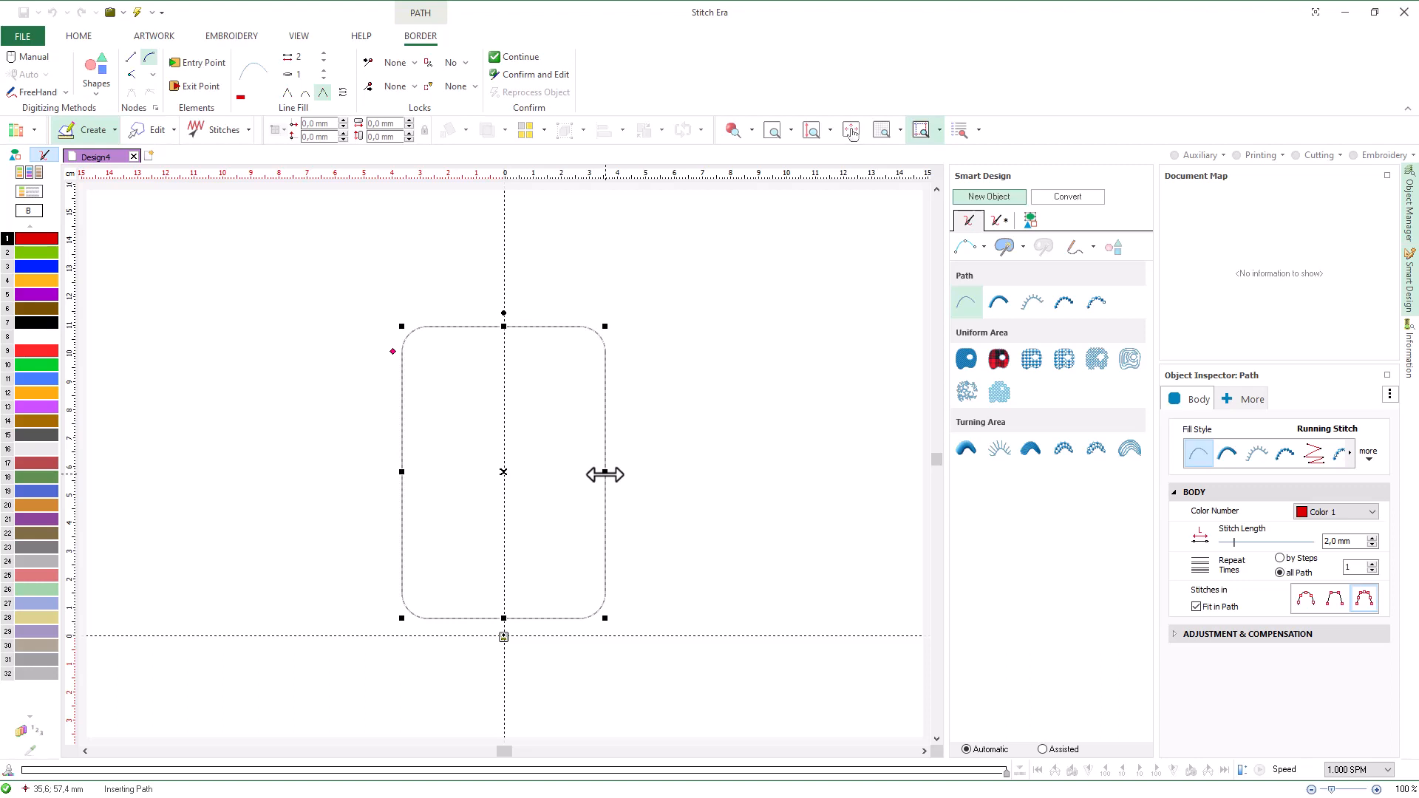
right_click(605, 473)
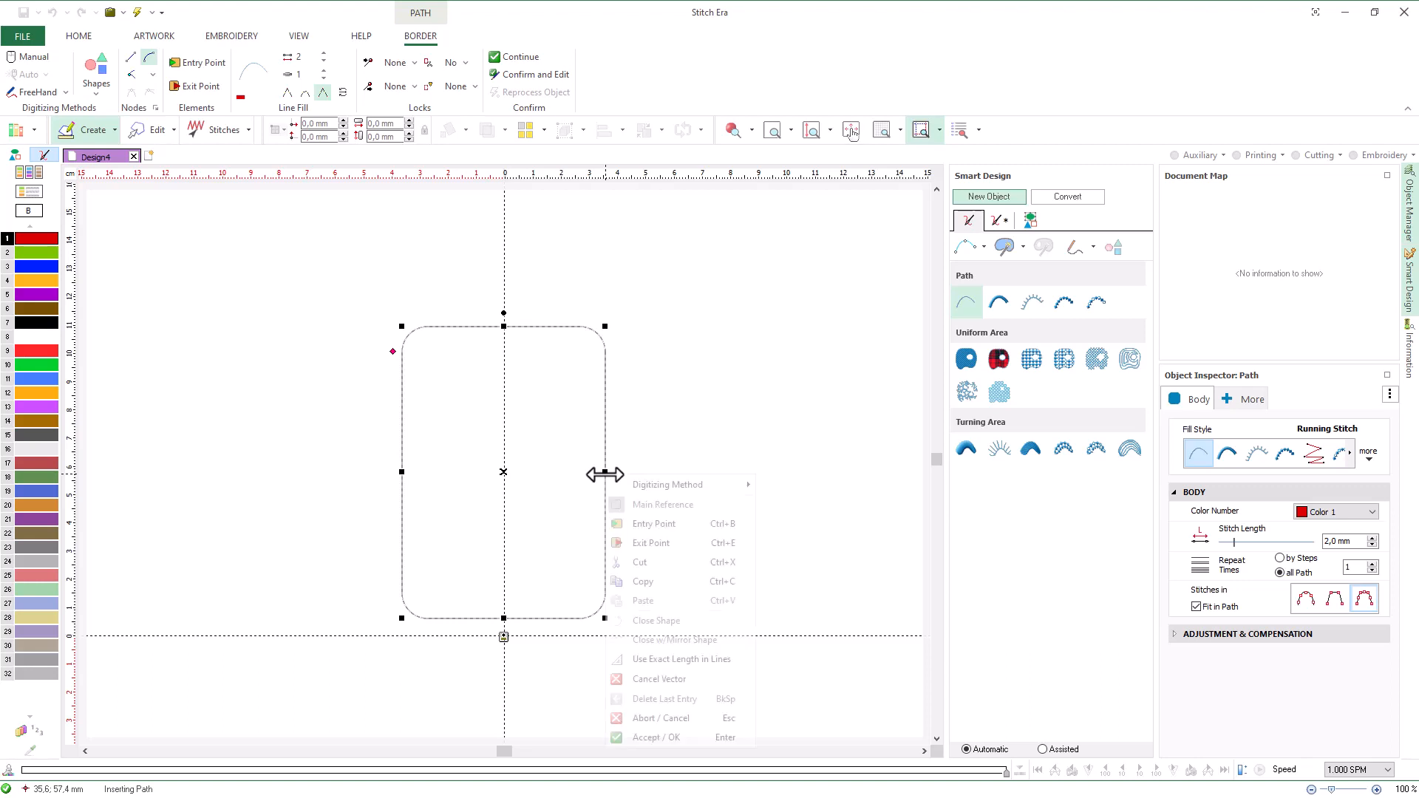
click(653, 734)
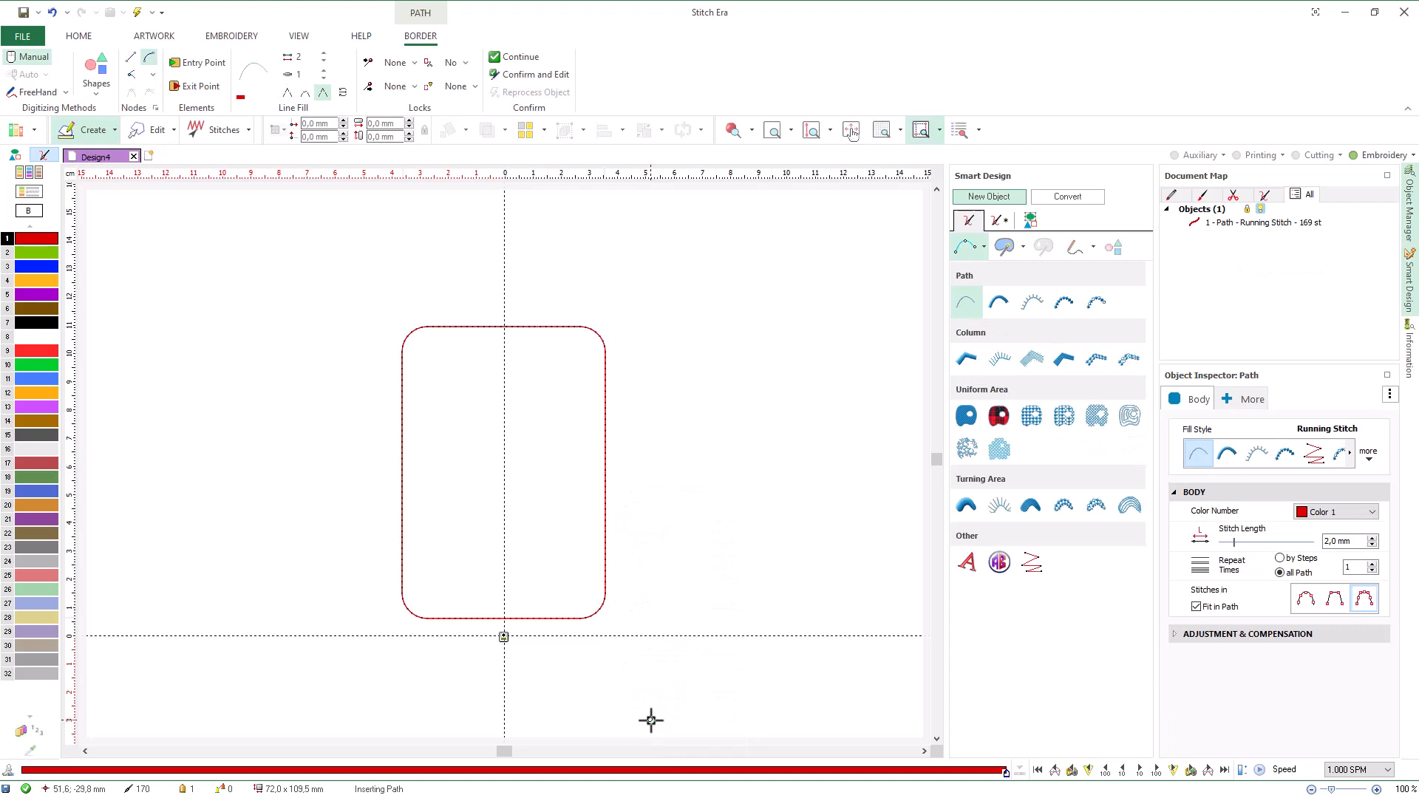
Step: Draw a tall ellipse inside the rounded rectangle as a zig-zag path, stretching it slightly upward before accepting it
click(771, 133)
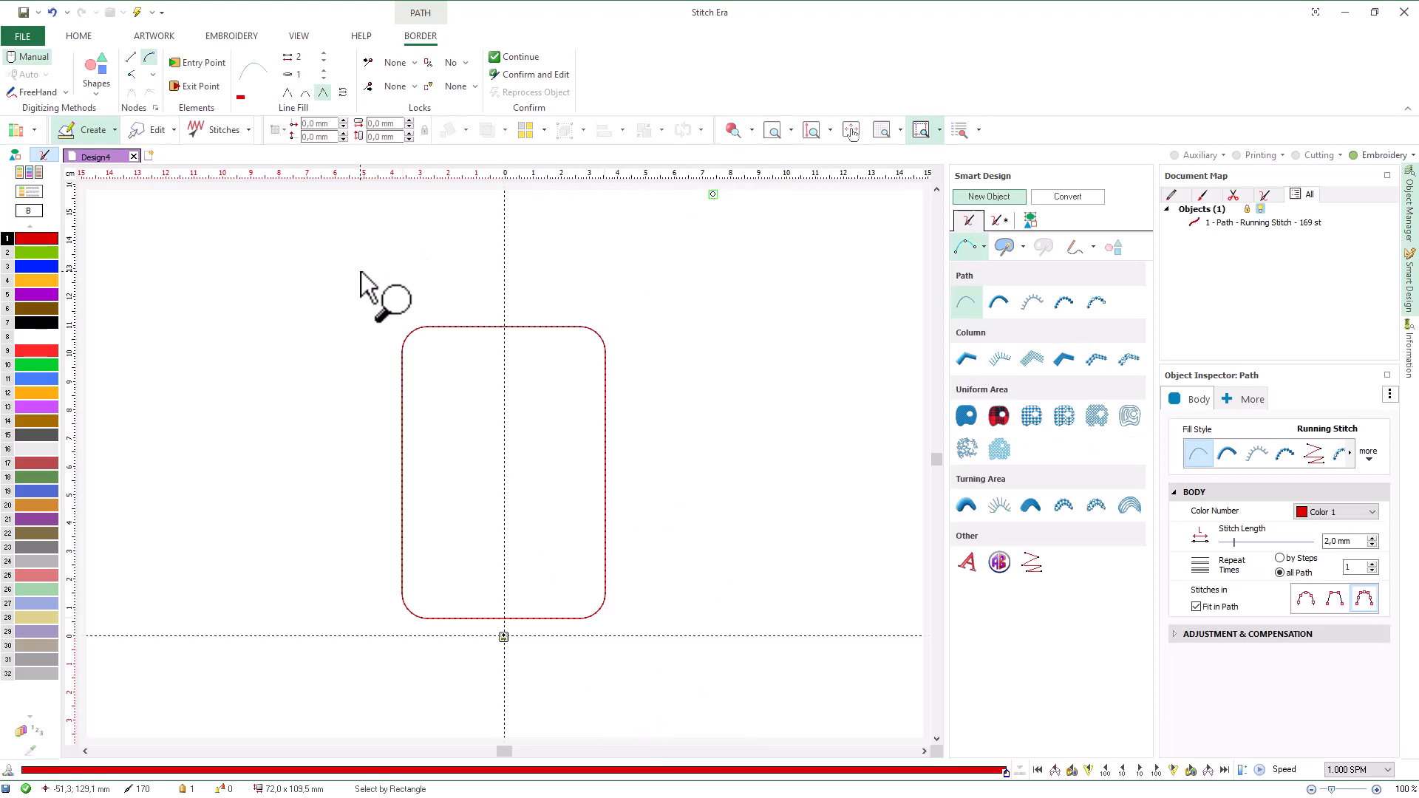
drag(360, 271, 633, 659)
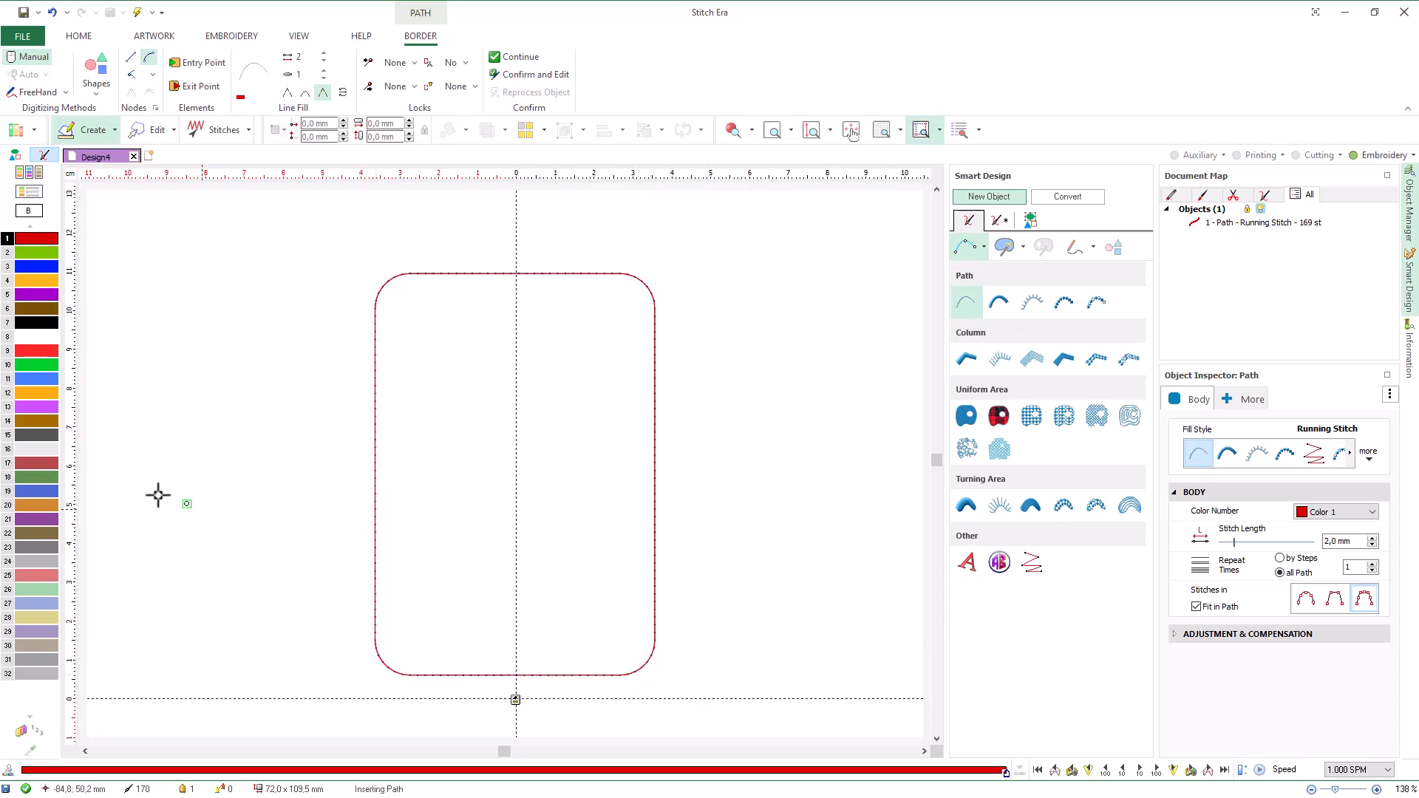
drag(70, 484, 70, 437)
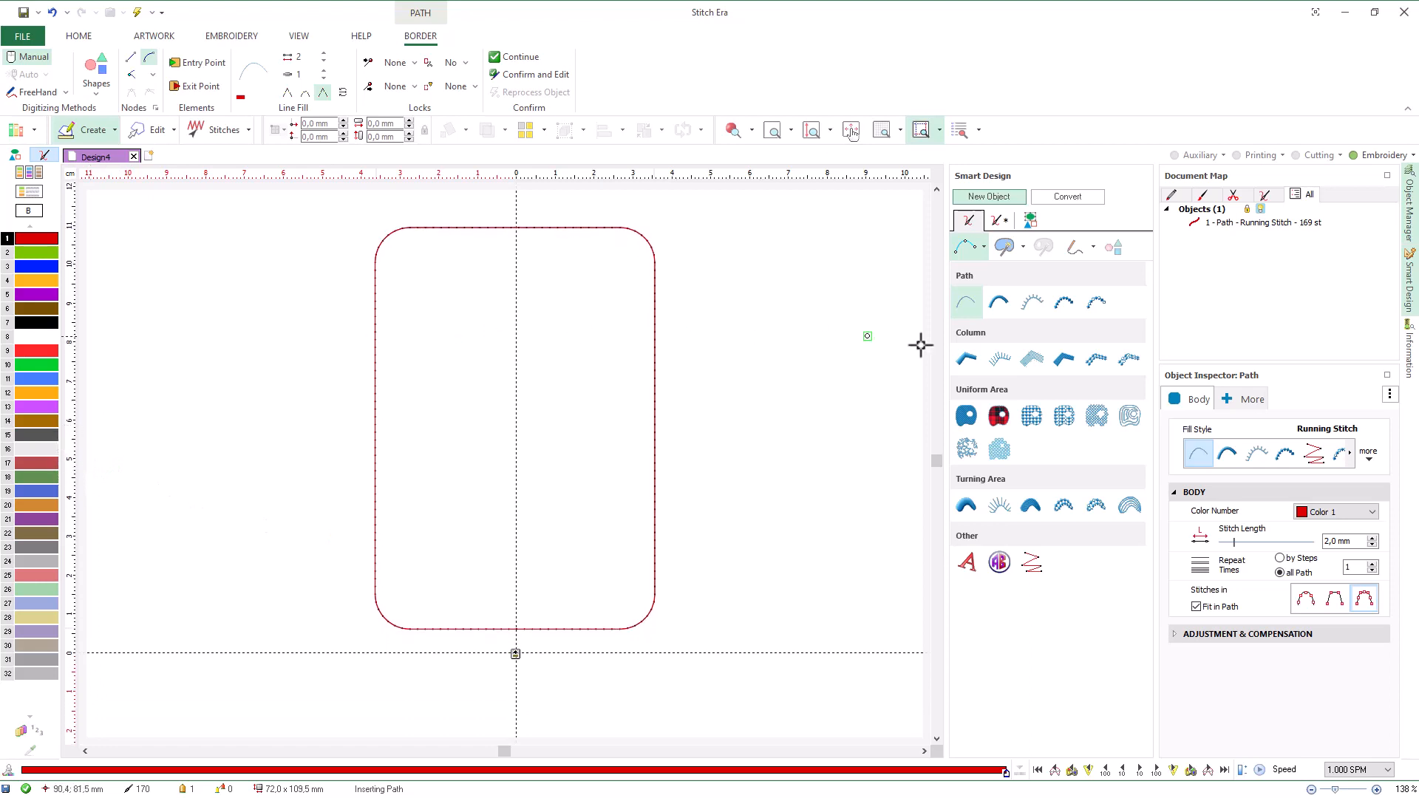
click(999, 302)
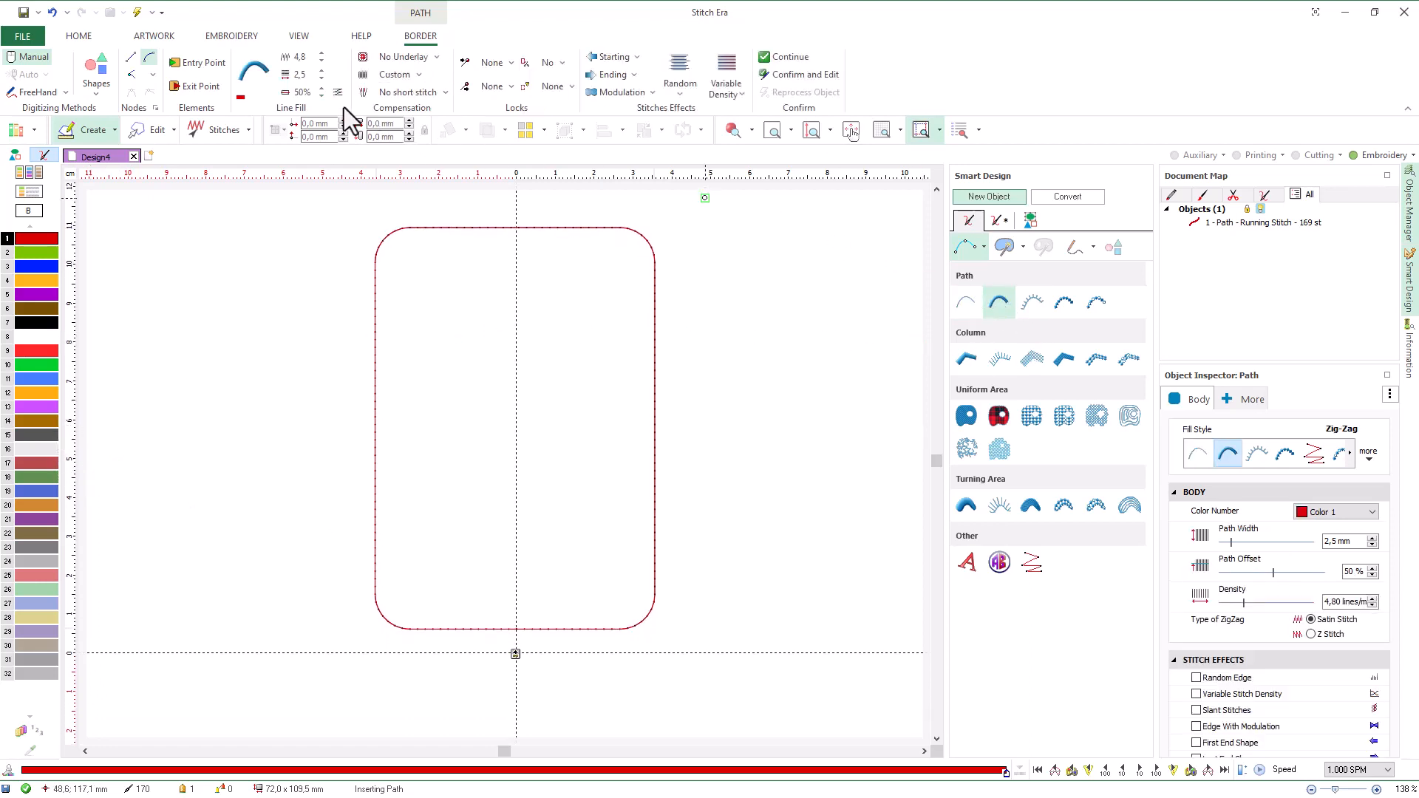
click(104, 93)
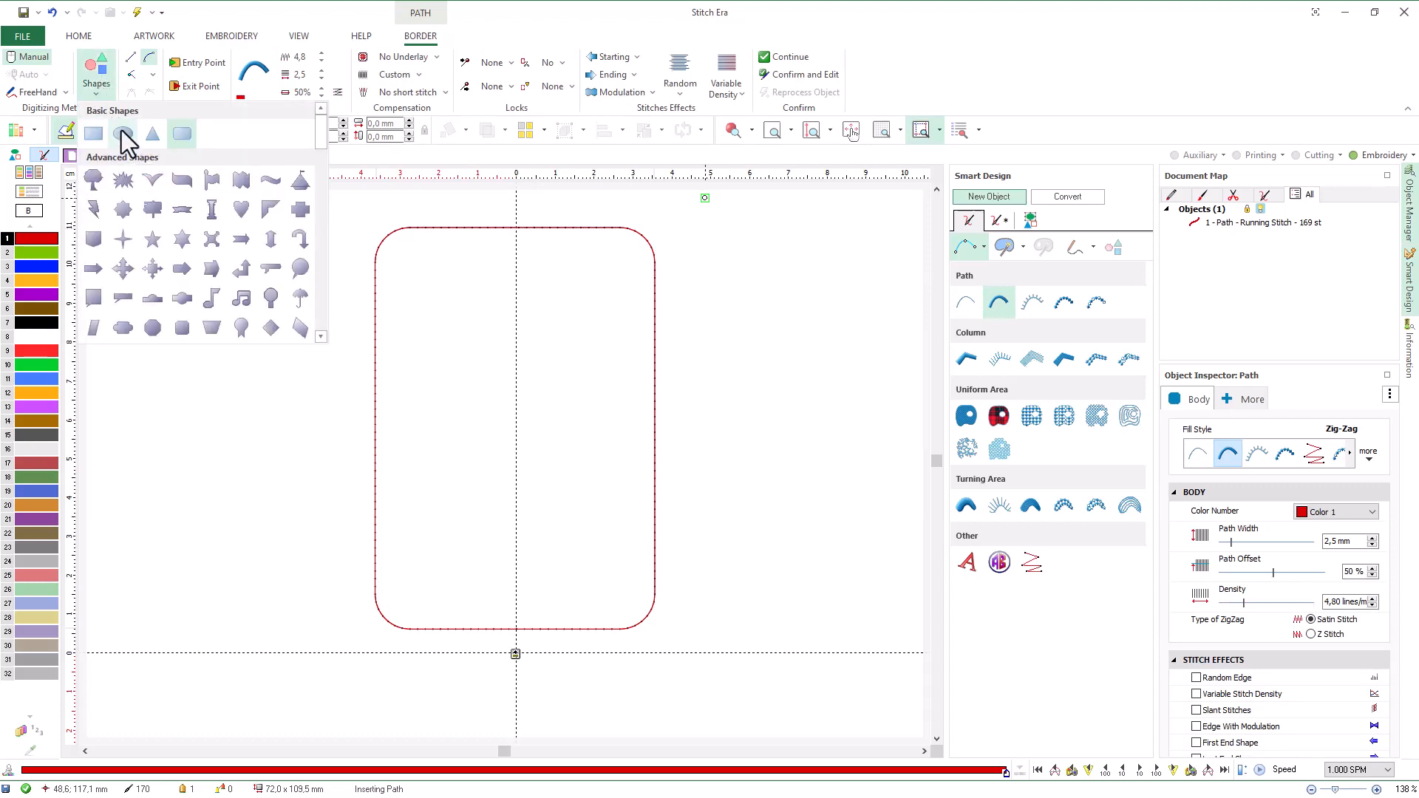
click(122, 133)
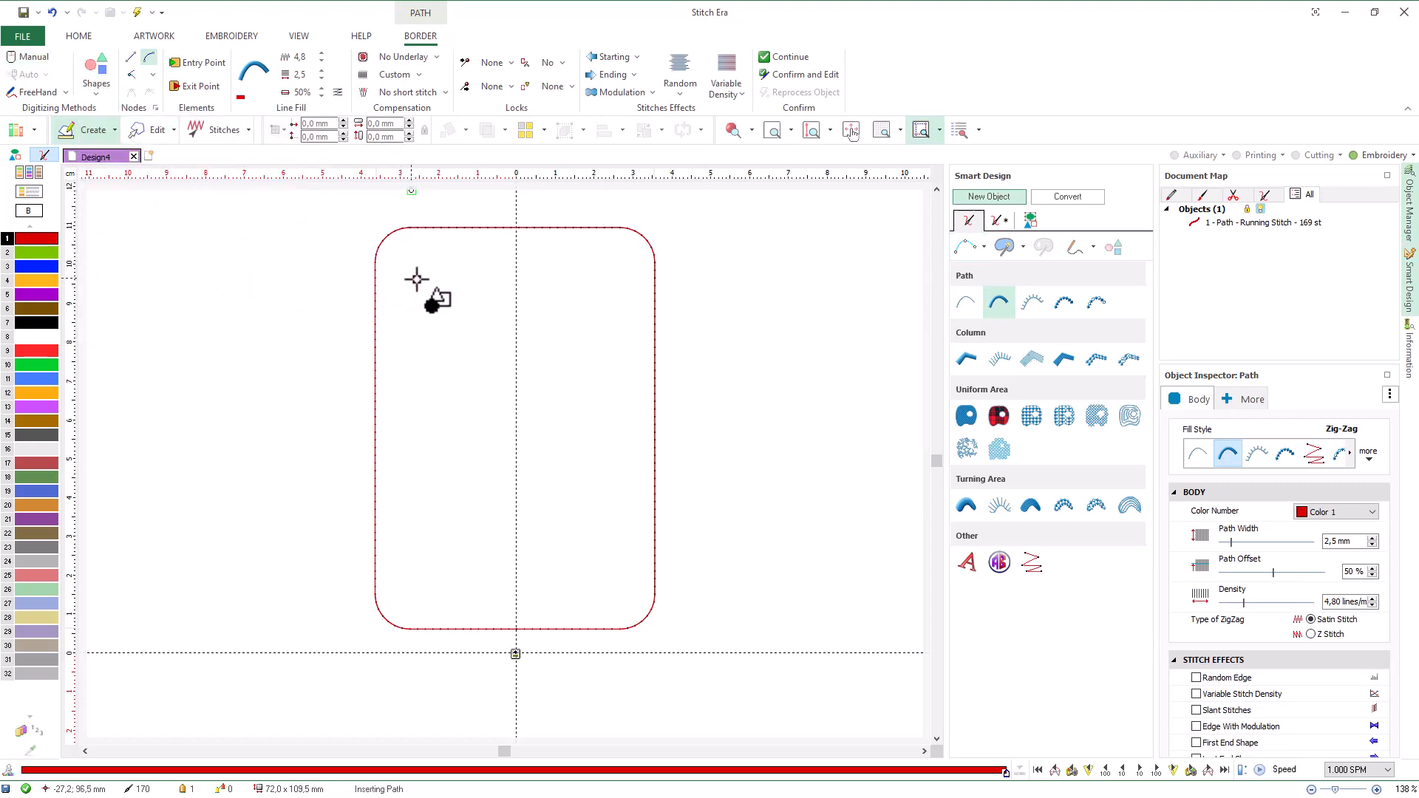
drag(417, 280, 608, 589)
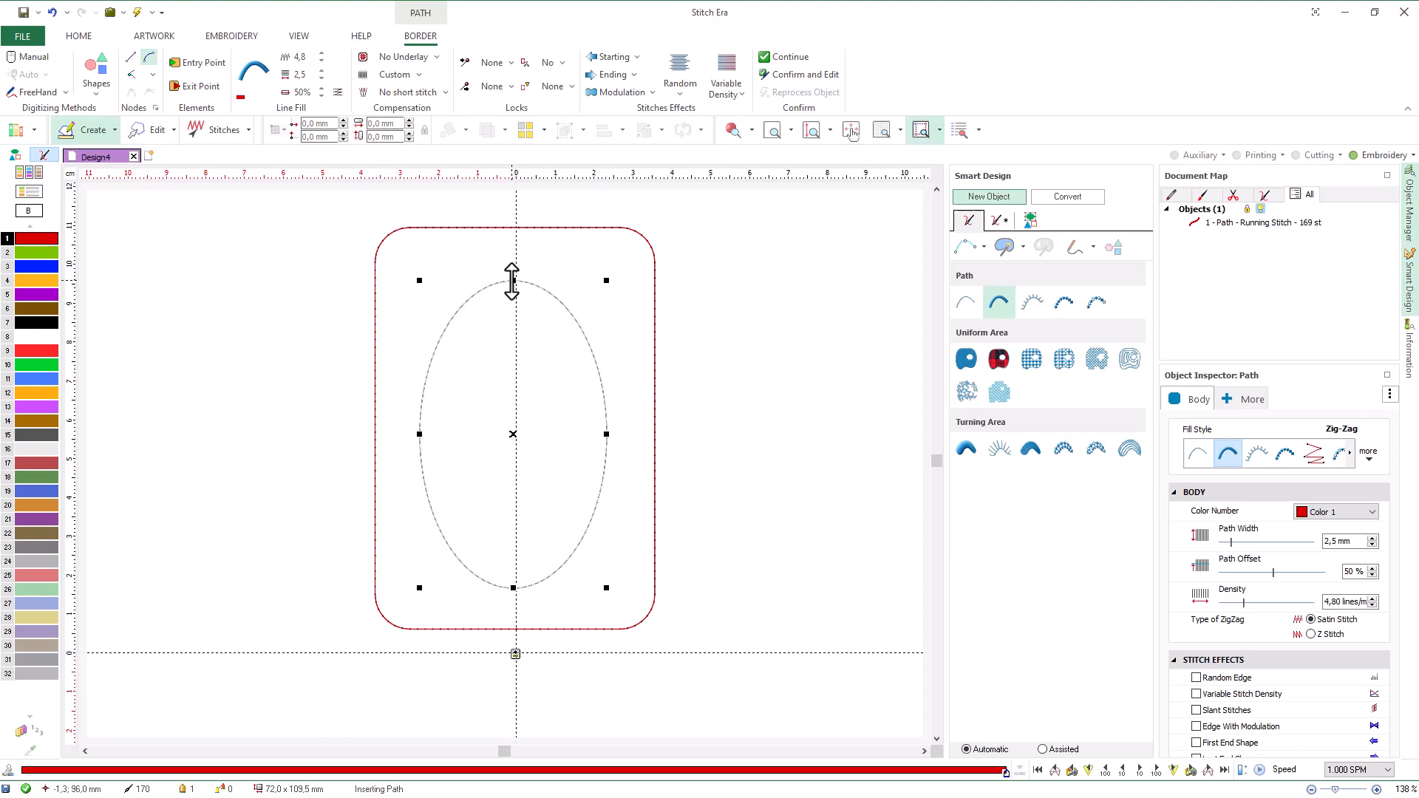
drag(512, 280, 513, 270)
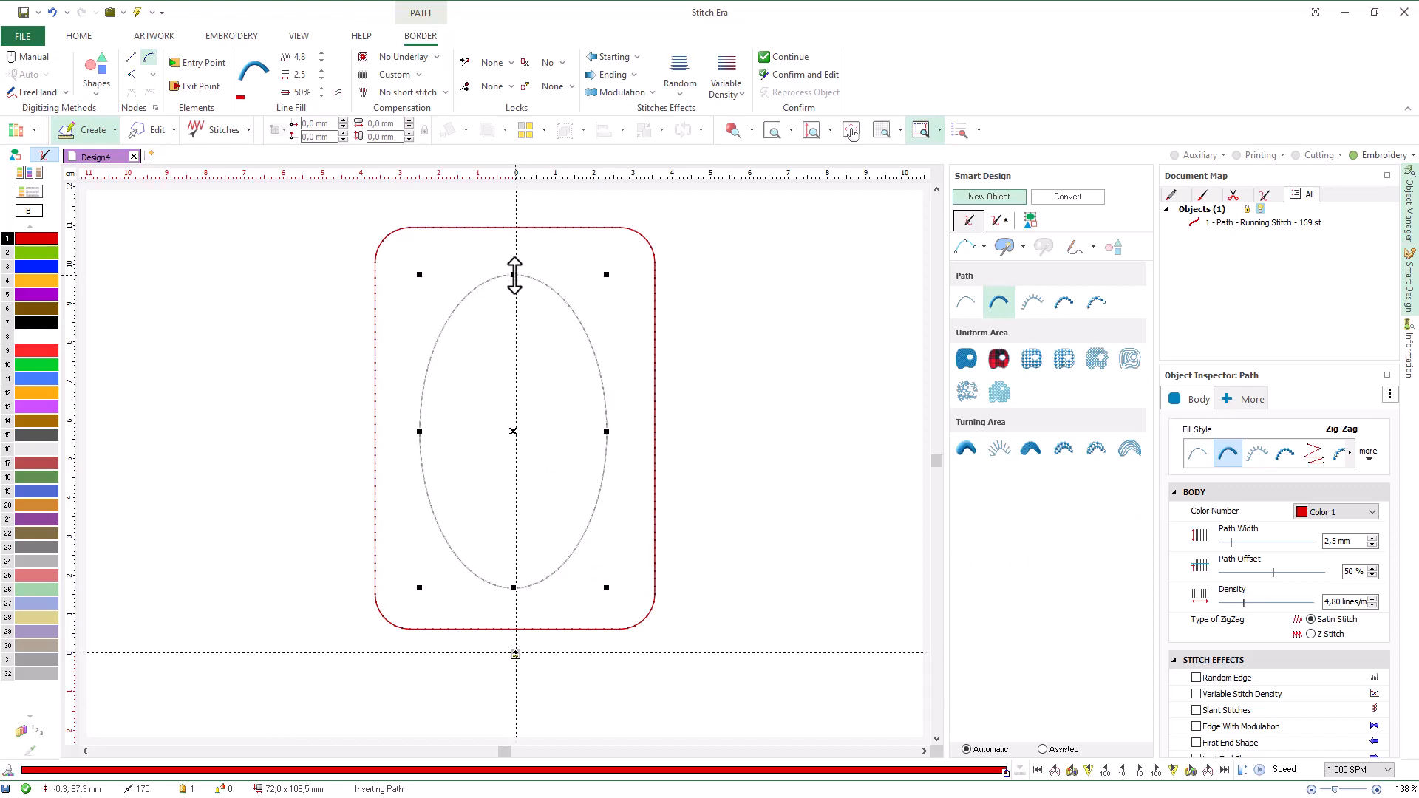
right_click(513, 357)
click(554, 621)
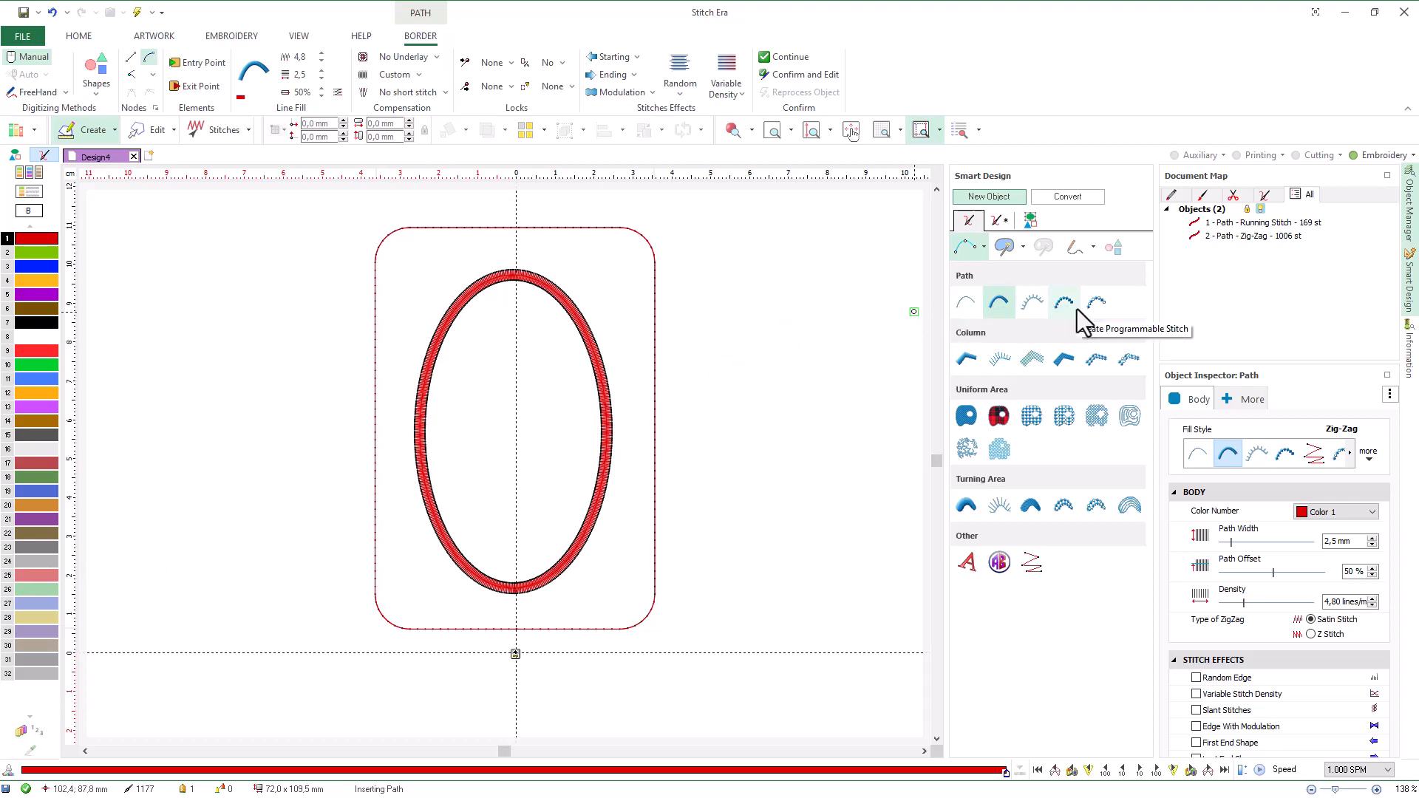
Step: Set up a new uniform area with a pattern fill using the creative pattern PTG-0004
click(968, 423)
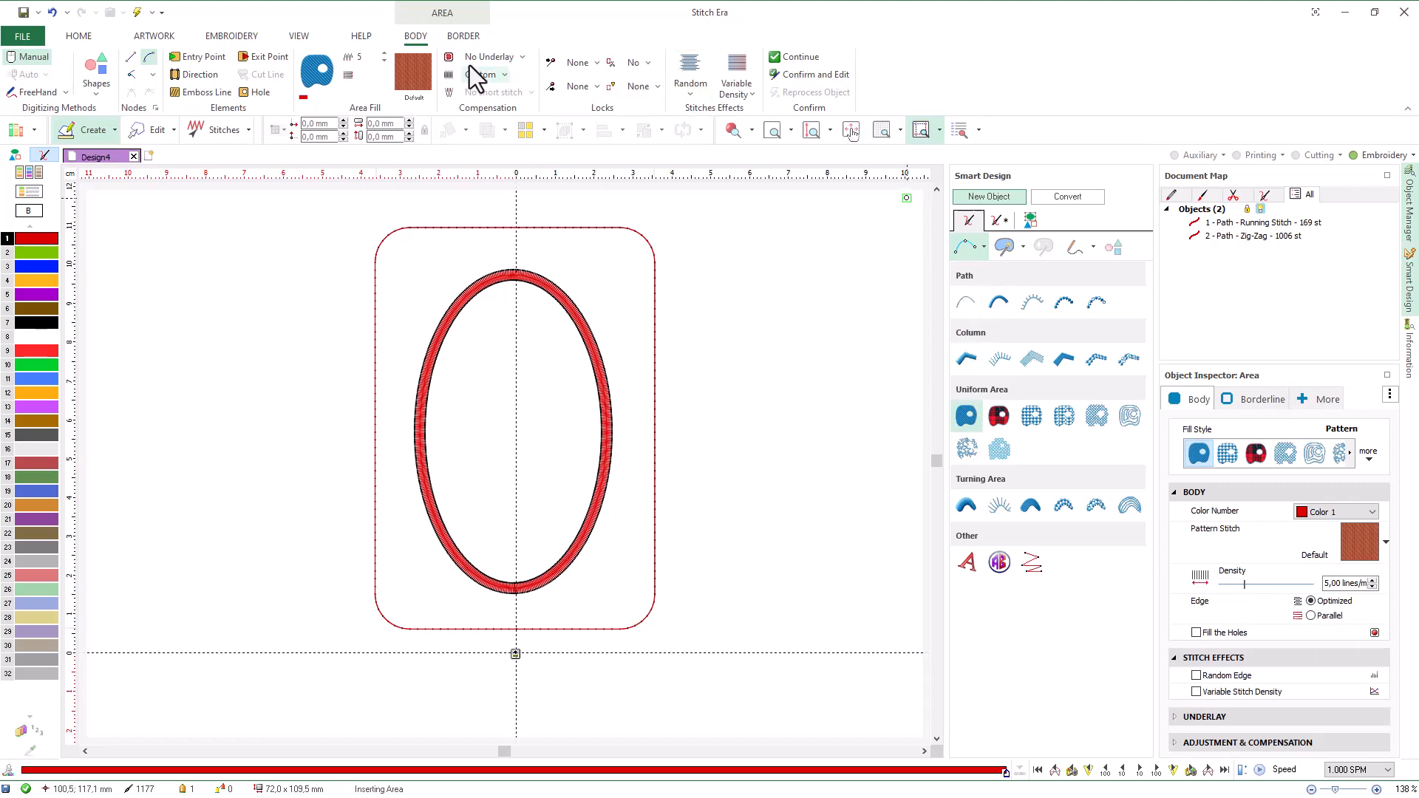
click(403, 55)
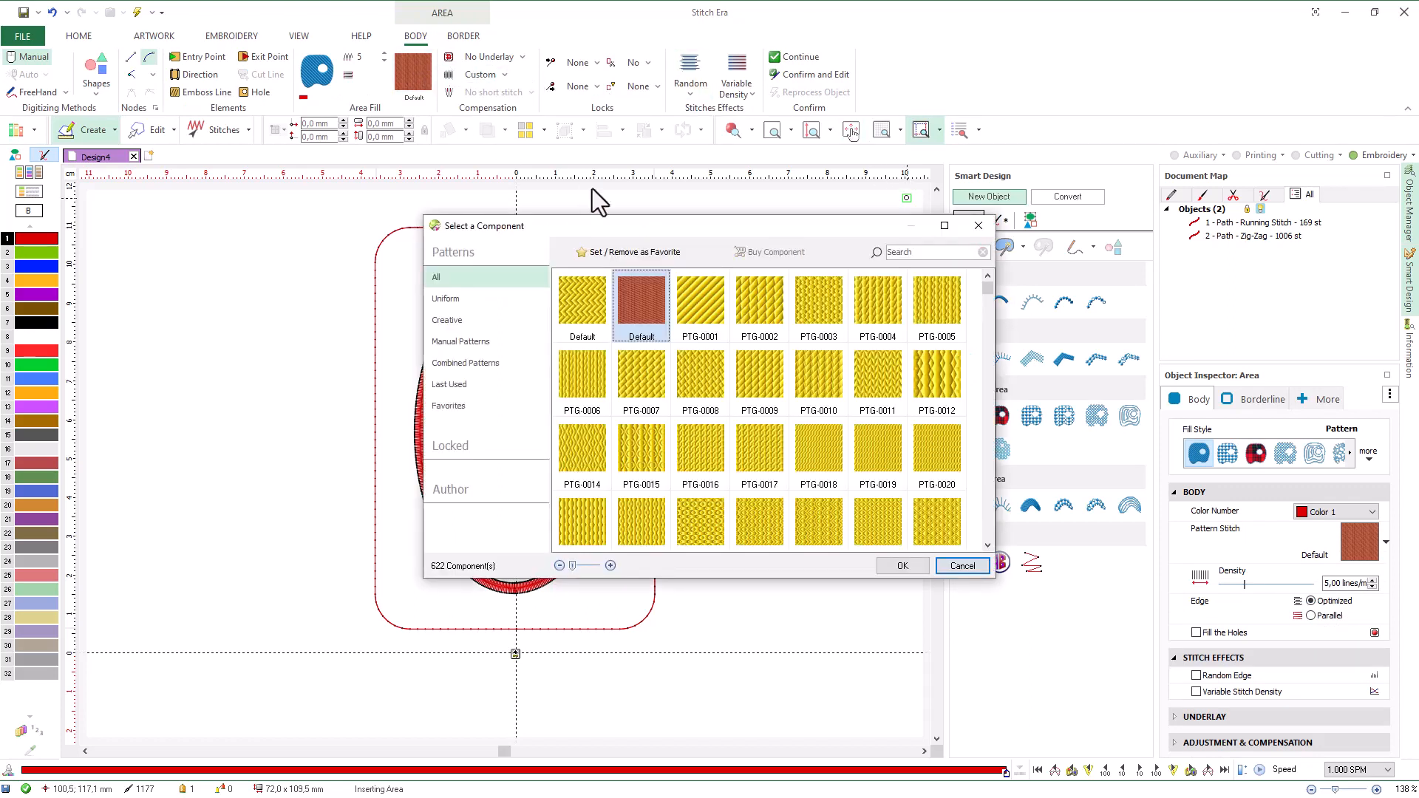
mouse_move(987, 291)
mouse_down()
mouse_move(990, 330)
mouse_move(989, 291)
mouse_up()
click(518, 320)
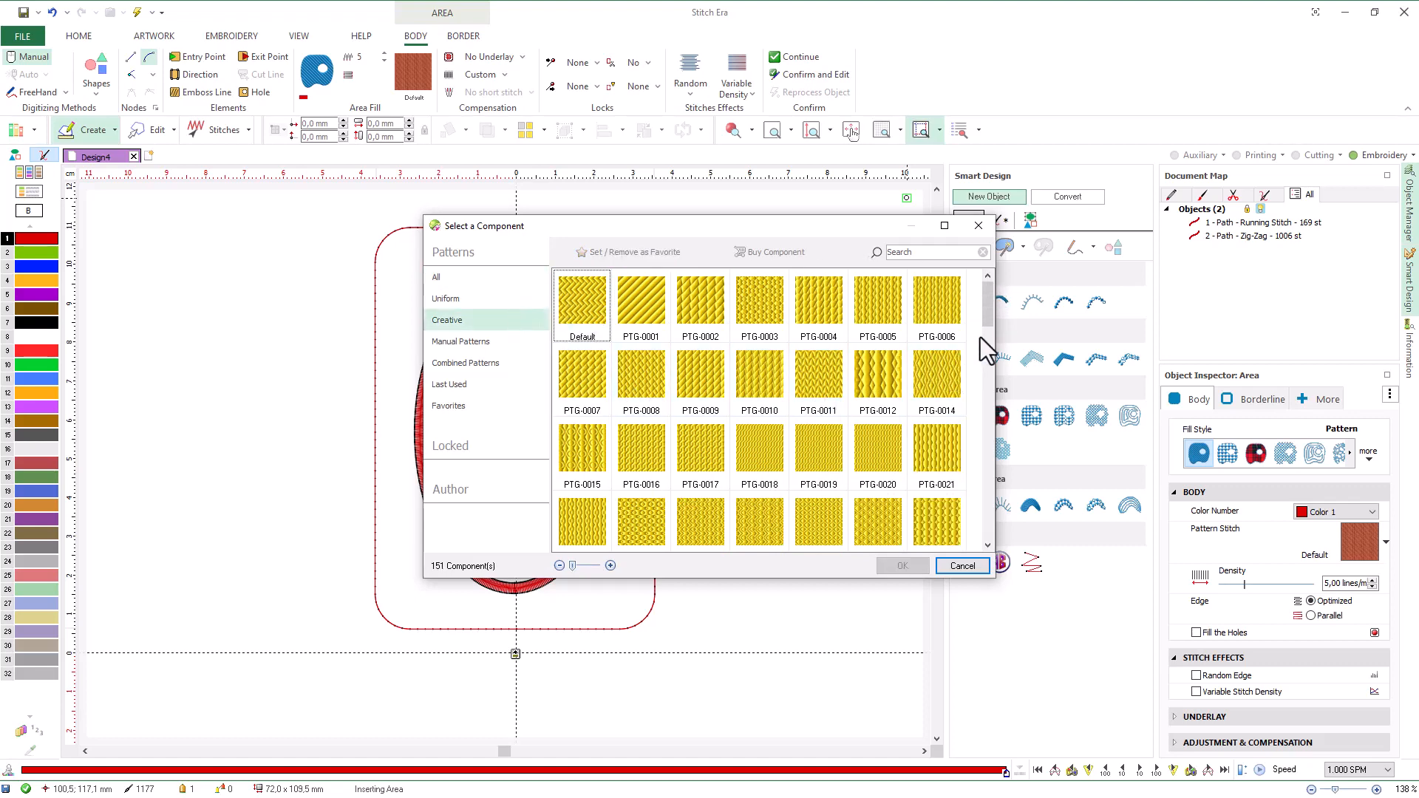
drag(988, 321, 987, 322)
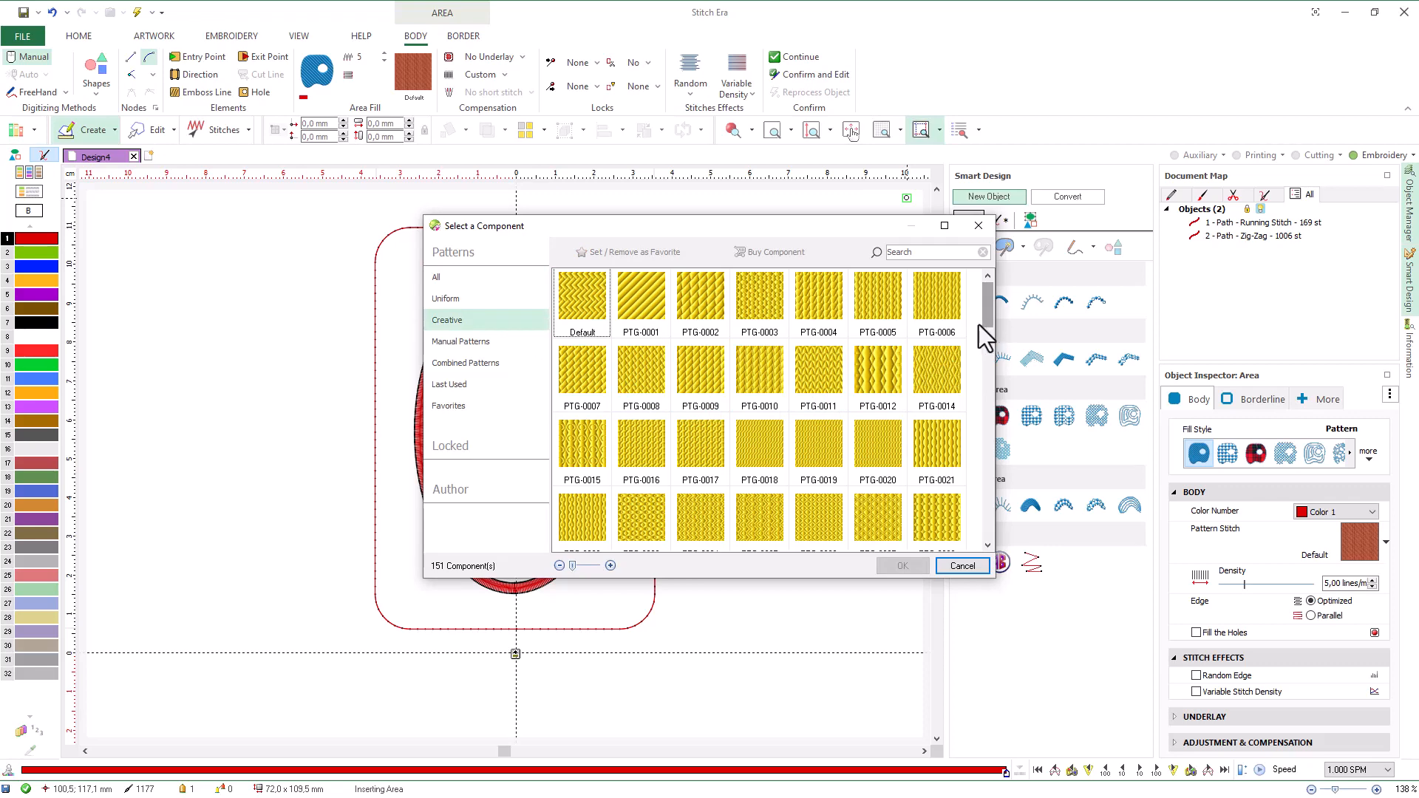
click(833, 317)
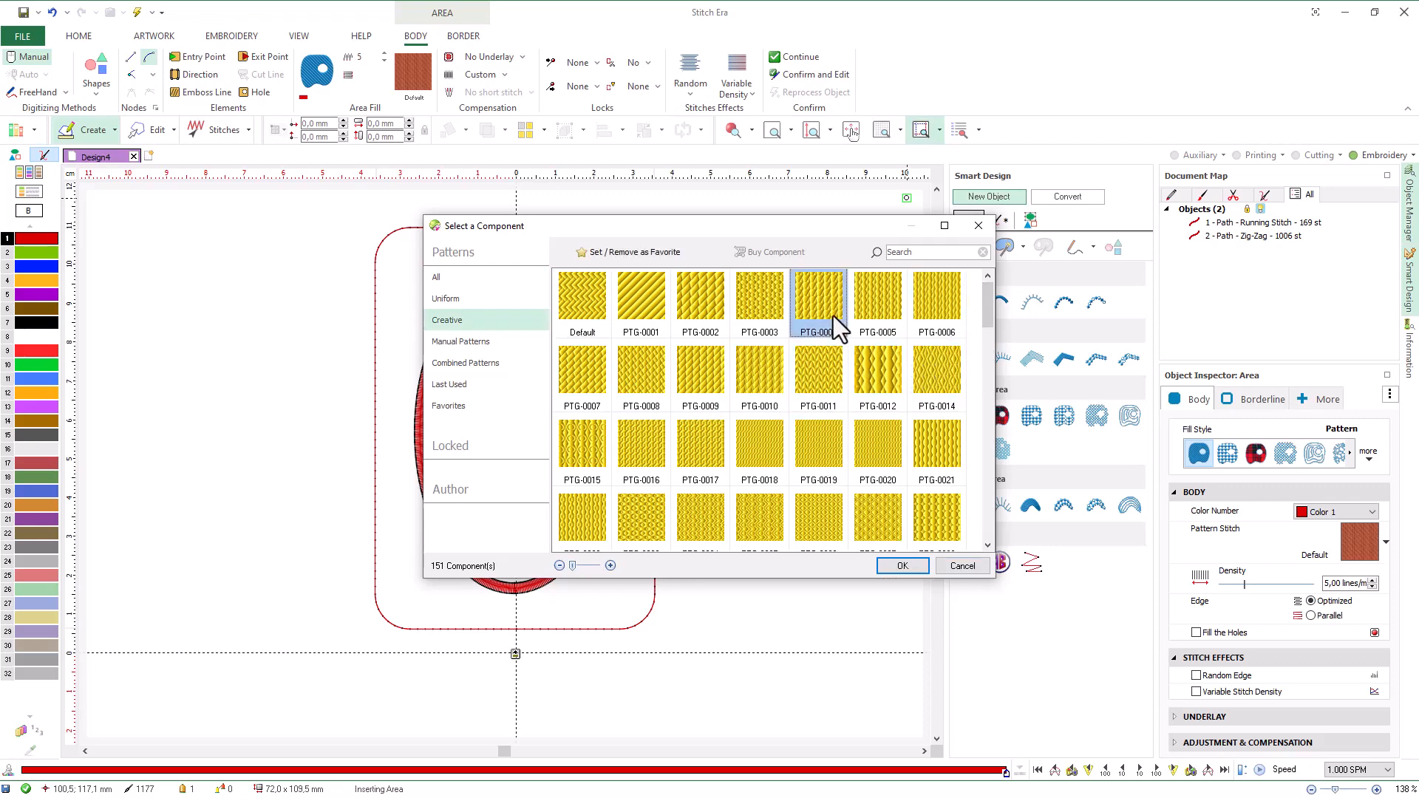
click(903, 566)
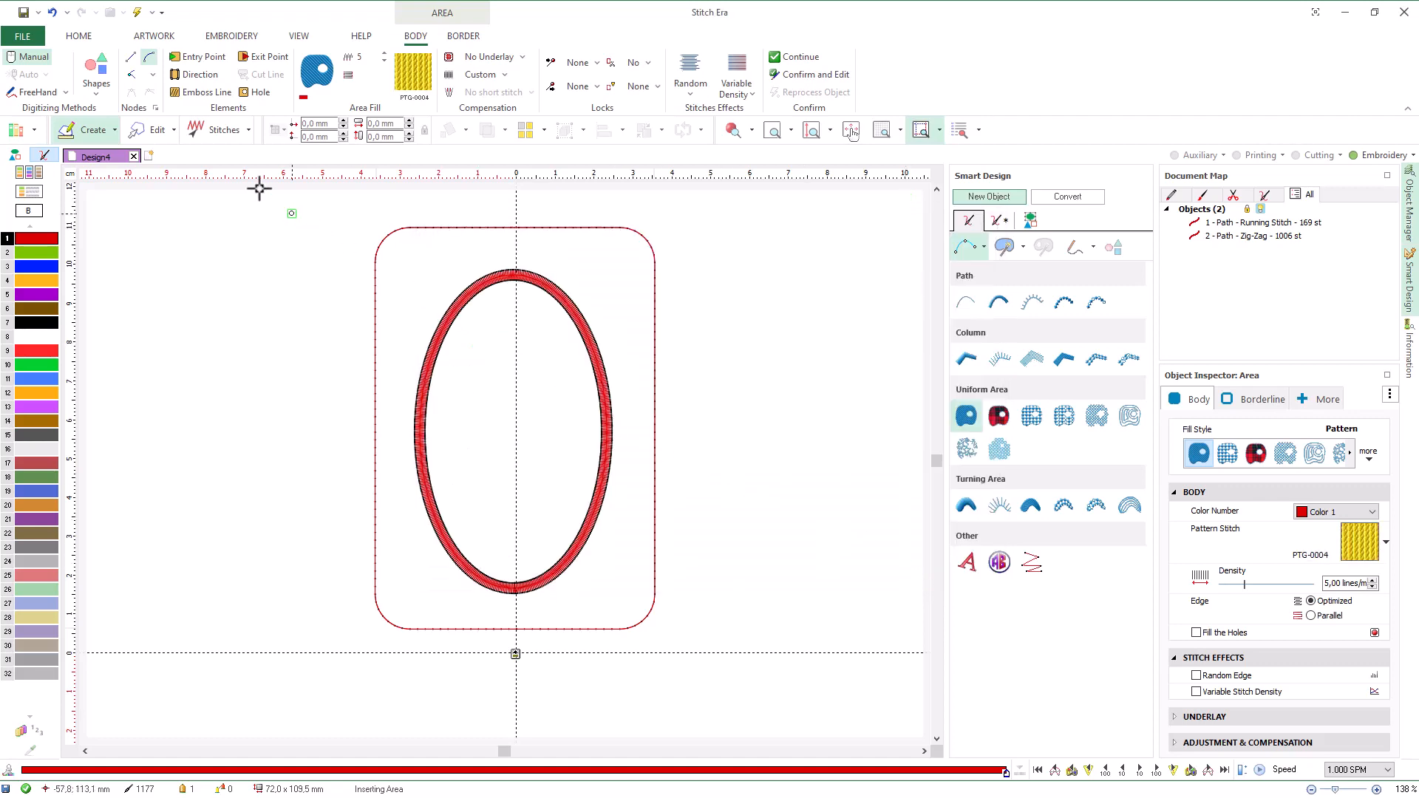
Step: Draw a pattern-filled heart about 27 × 32.5 mm inside the ellipse, centred on the vertical axis, and accept it
click(99, 79)
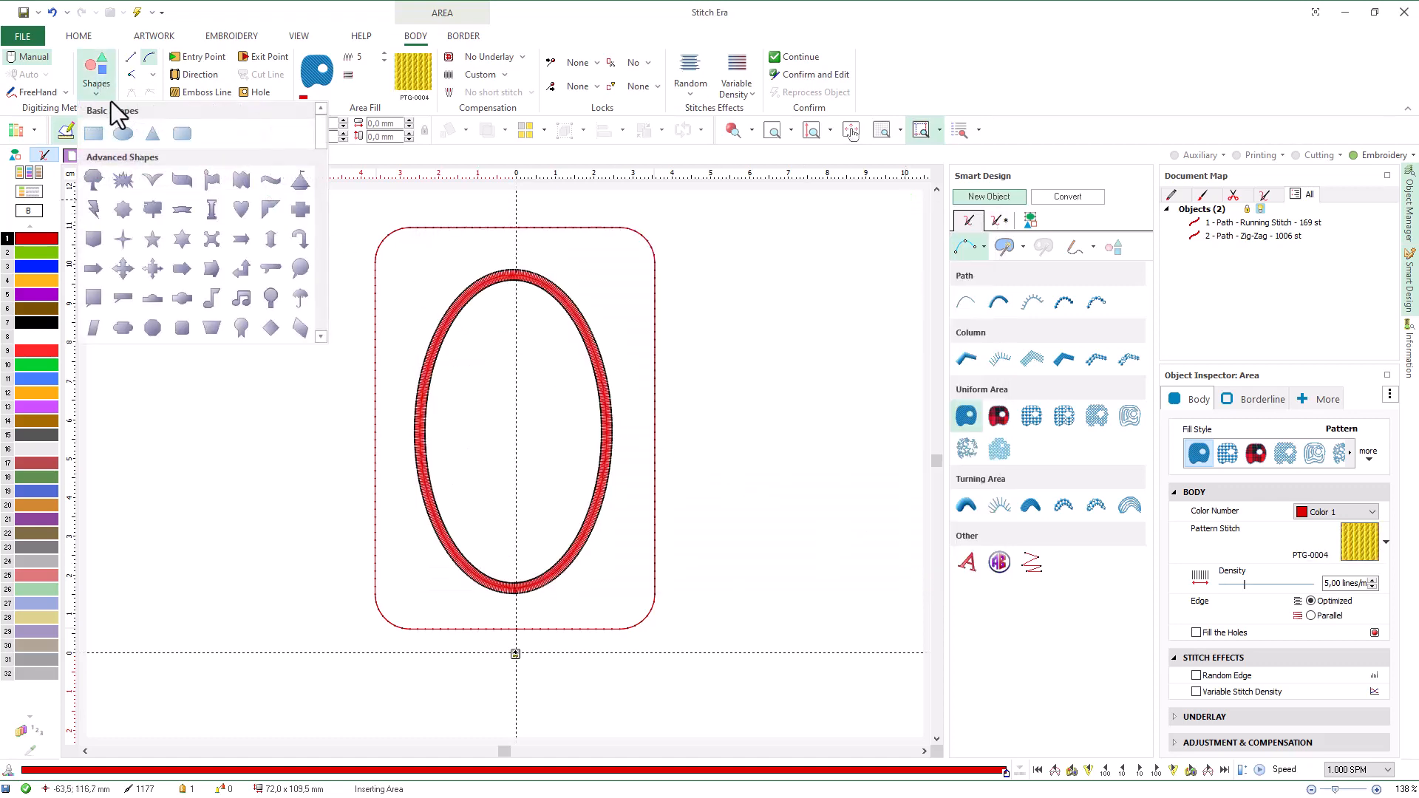
click(234, 212)
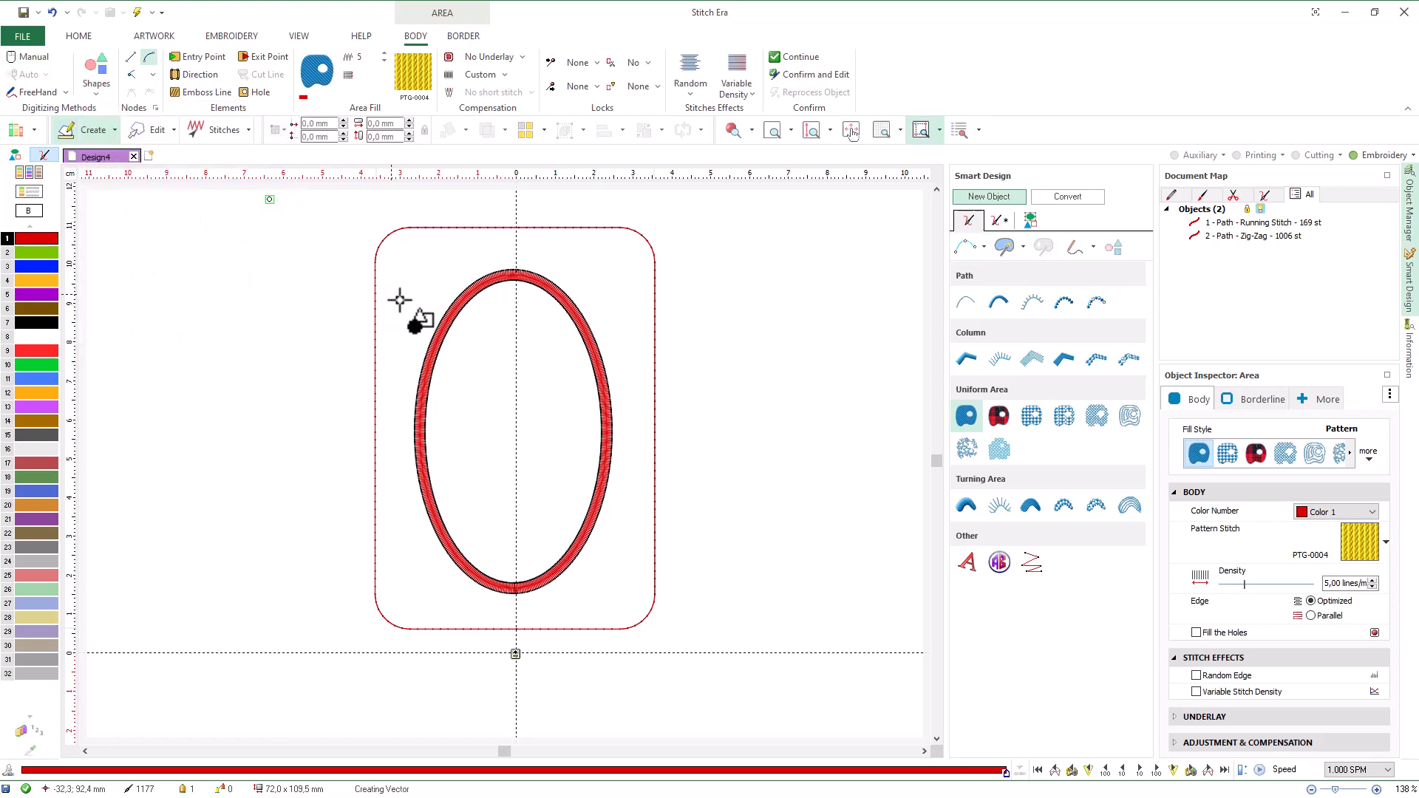
drag(484, 360, 578, 482)
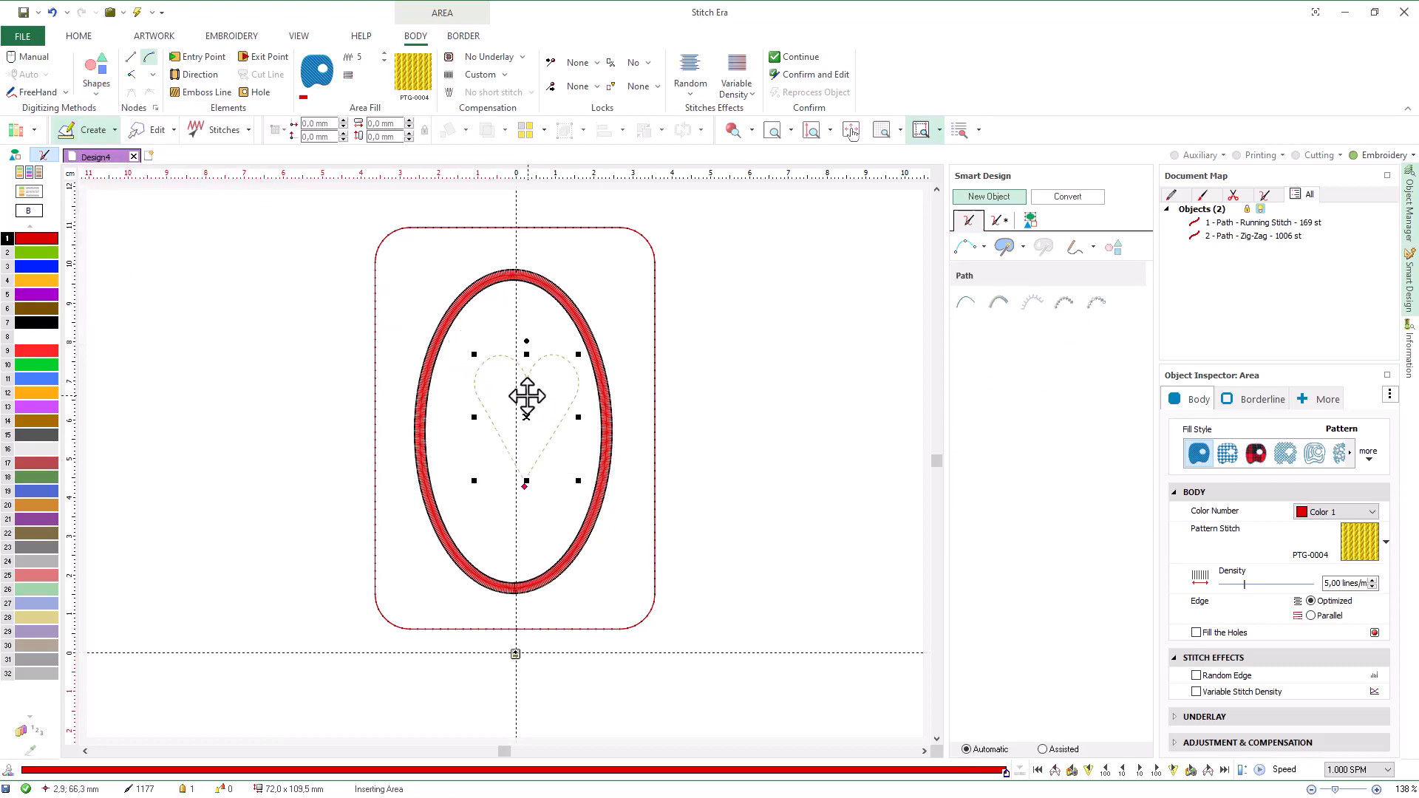
drag(528, 398, 517, 402)
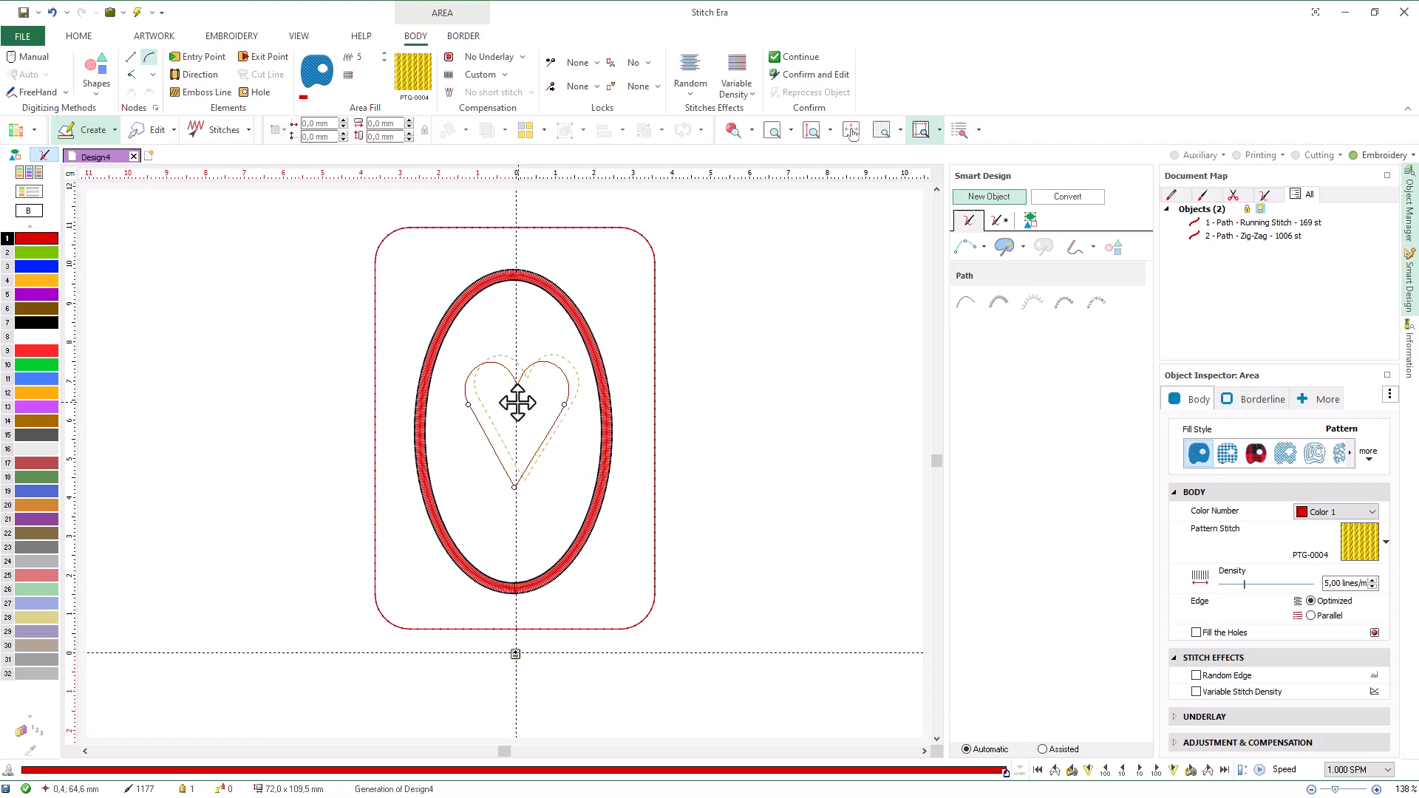
key(Return)
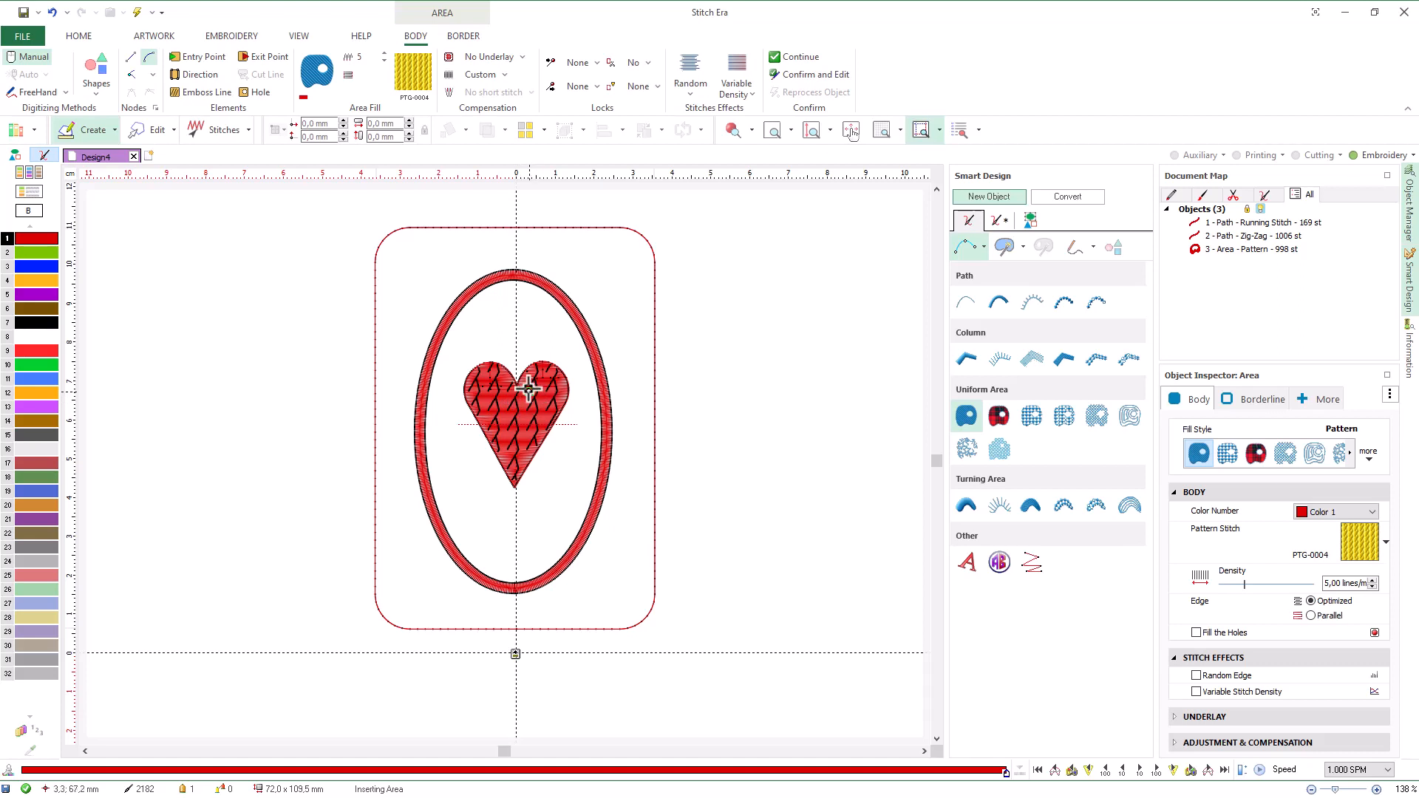
Step: Enlarge the heart to about 33 × 40 mm, keep it centred inside the ellipse, and tilt its stitch direction slightly upward
click(165, 135)
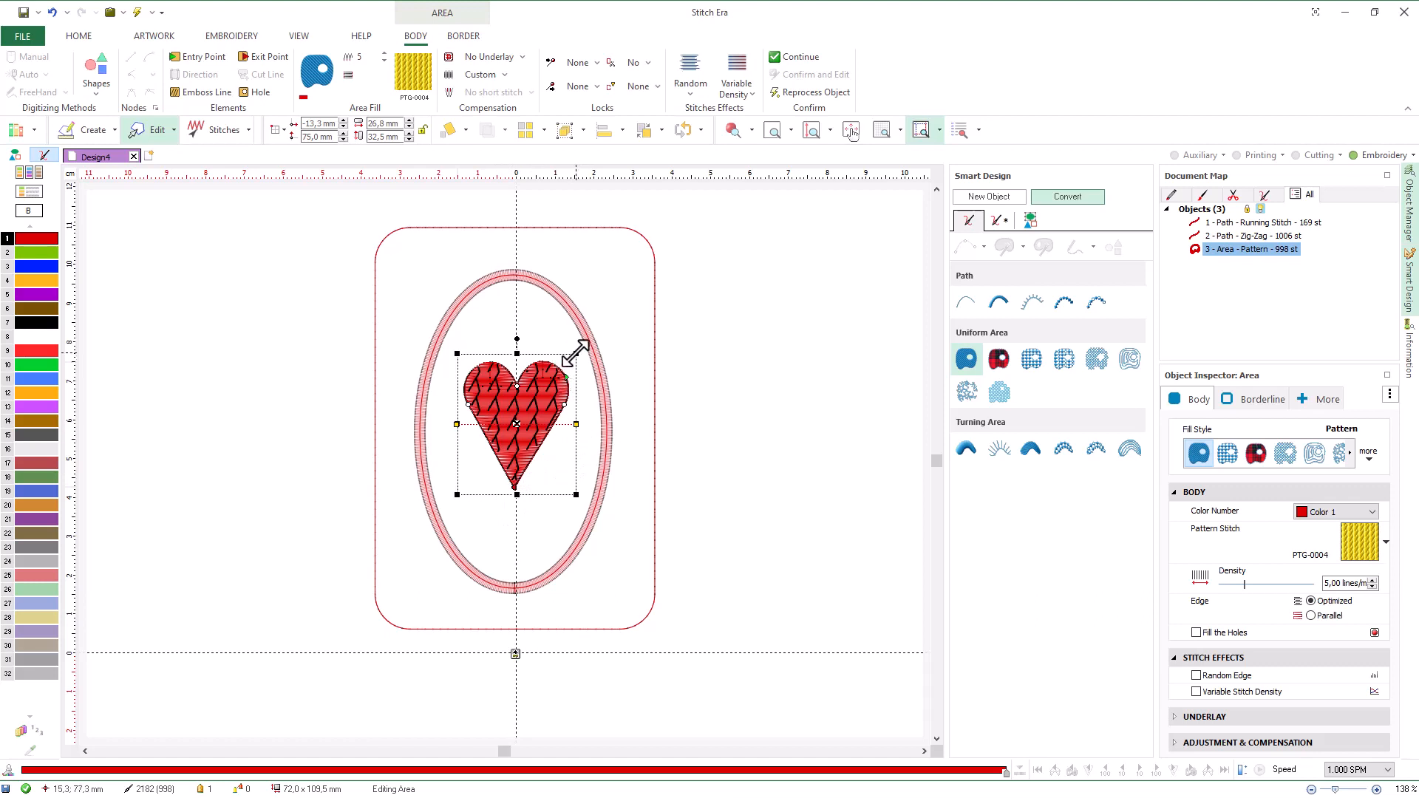
drag(580, 349, 595, 343)
drag(537, 383, 544, 400)
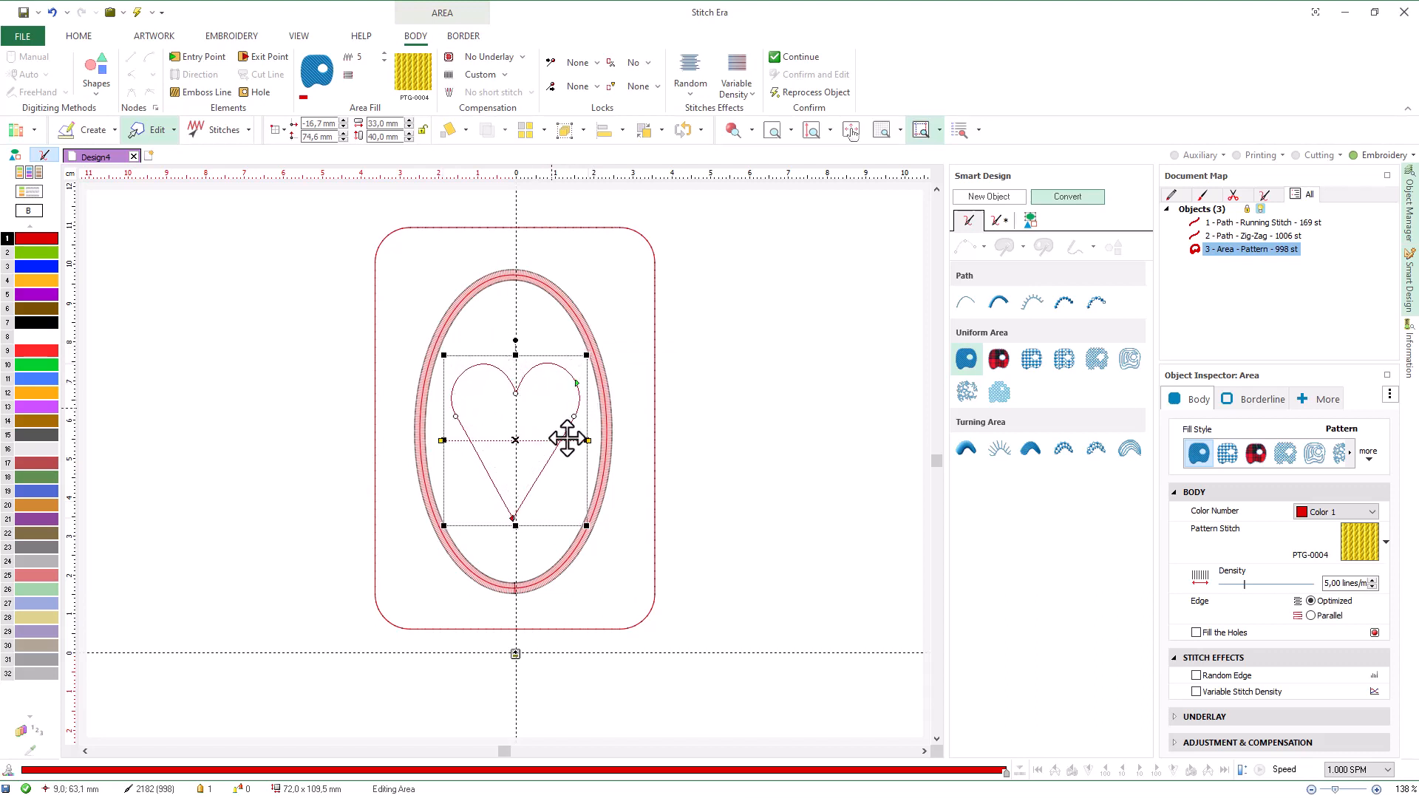
drag(587, 440, 587, 403)
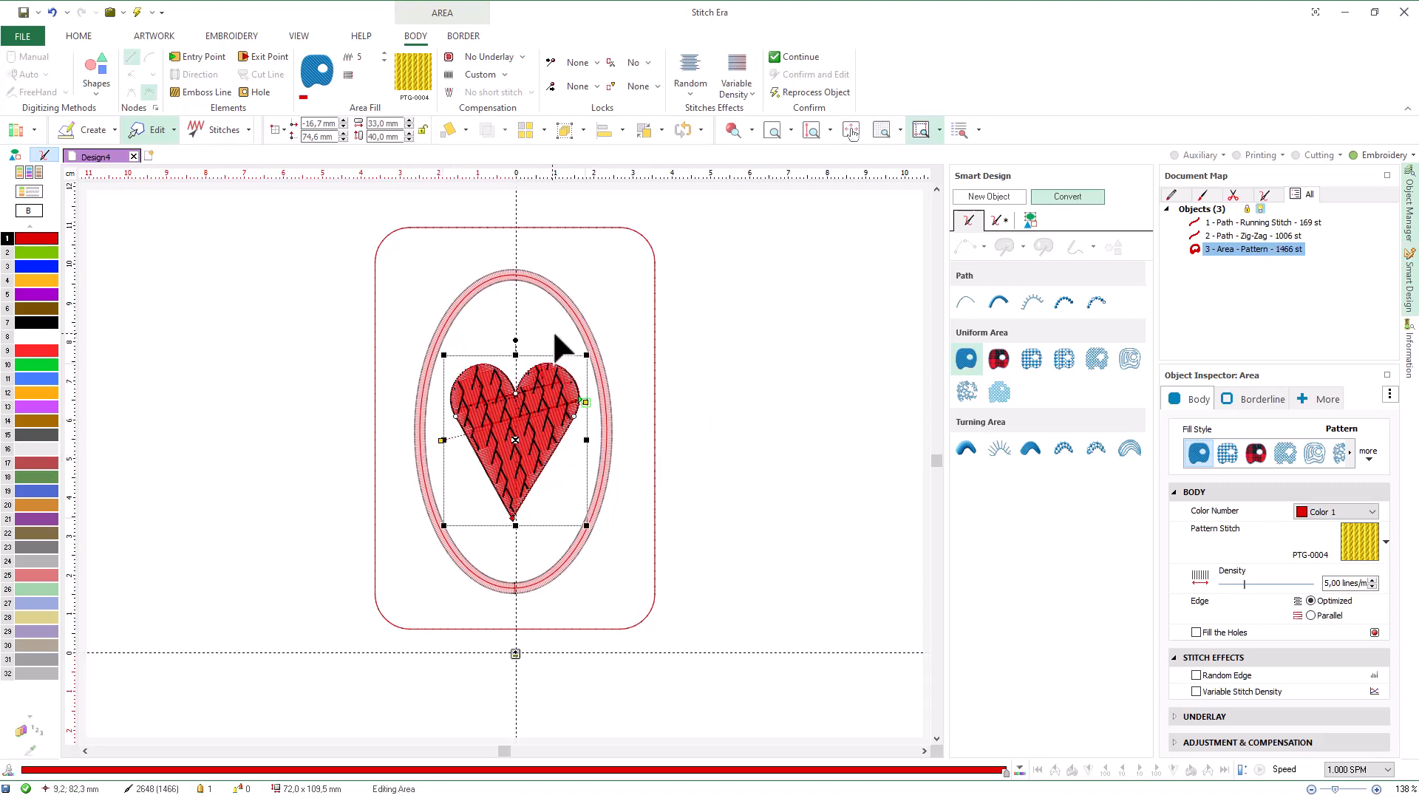
Step: Convert the rounded rectangle path to a programmable stitch using the component PS1-0026
click(621, 229)
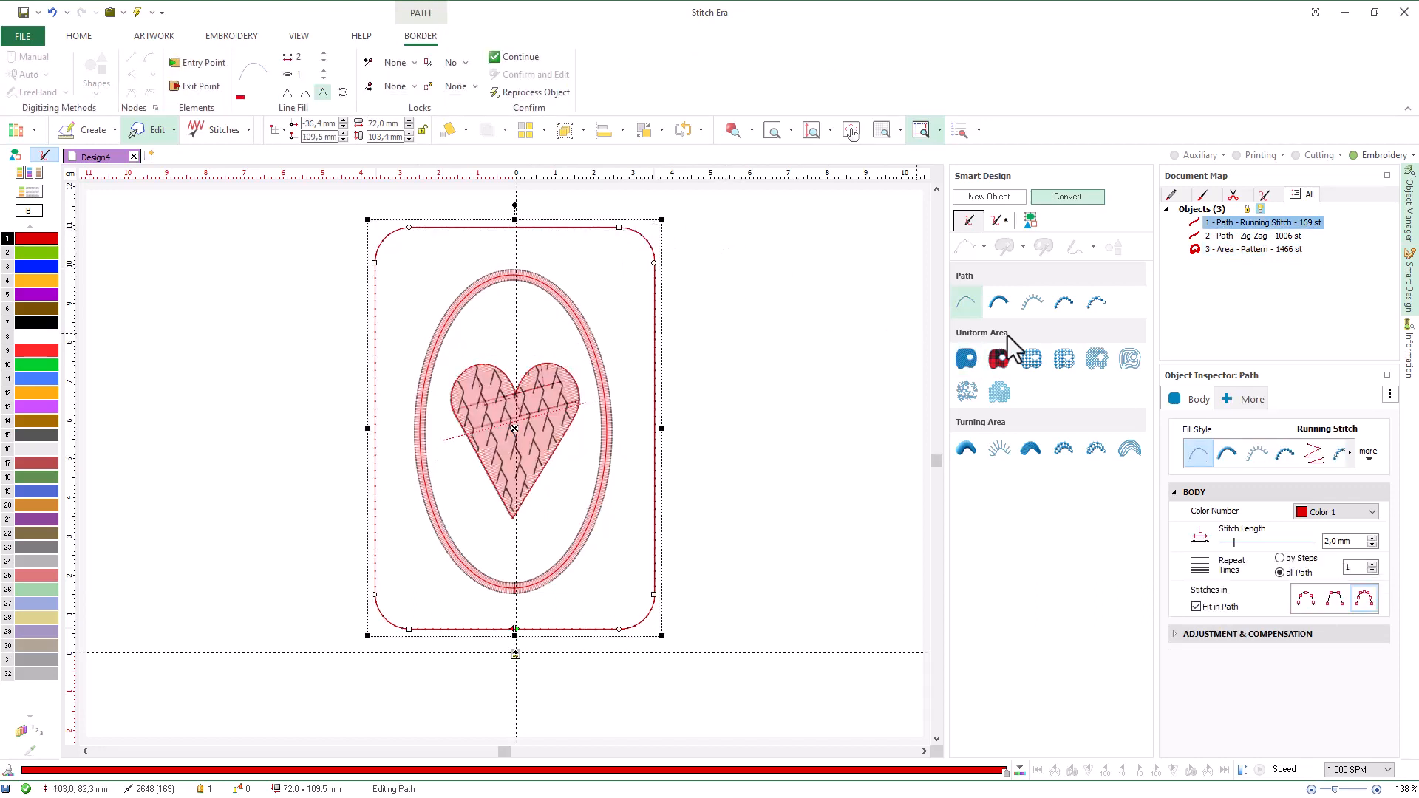
click(1077, 309)
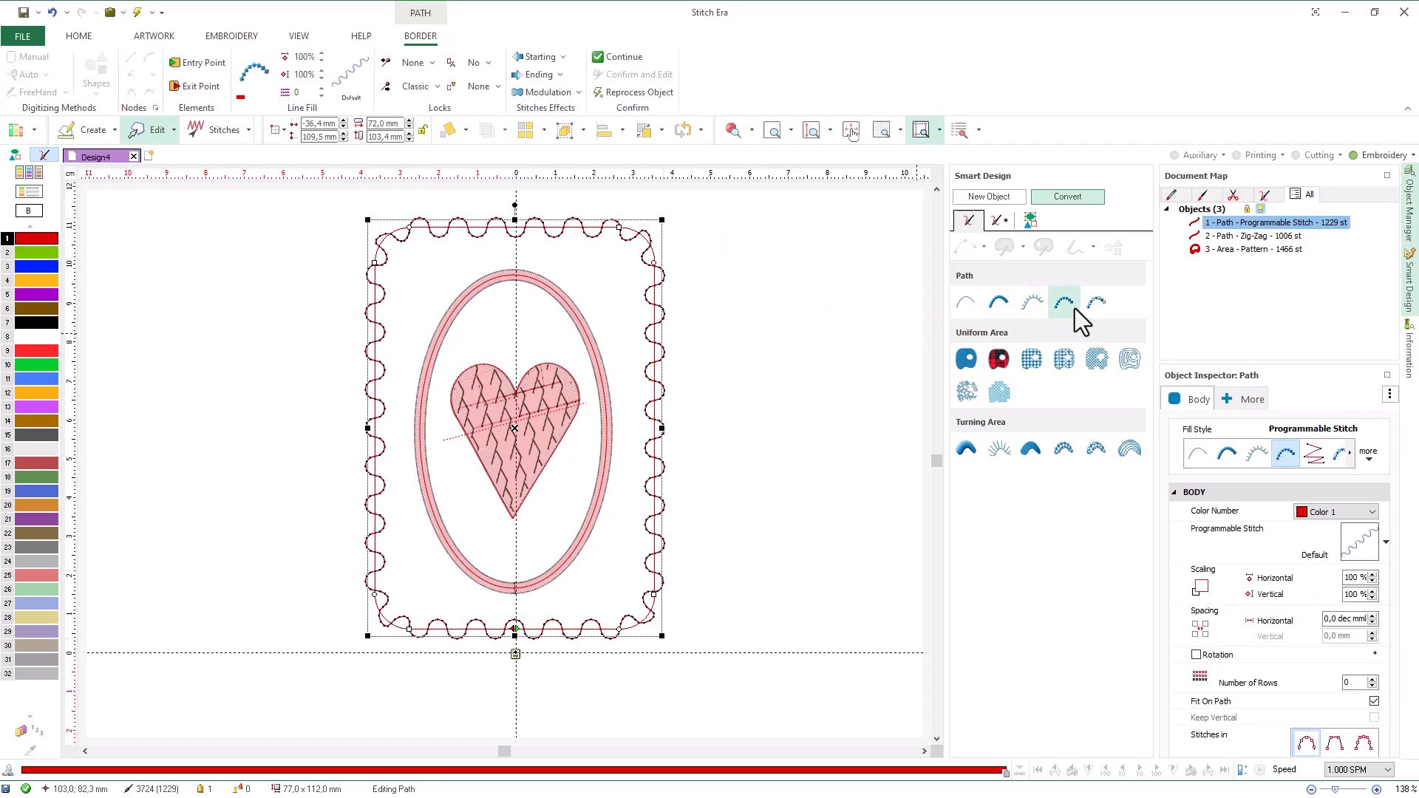
click(349, 75)
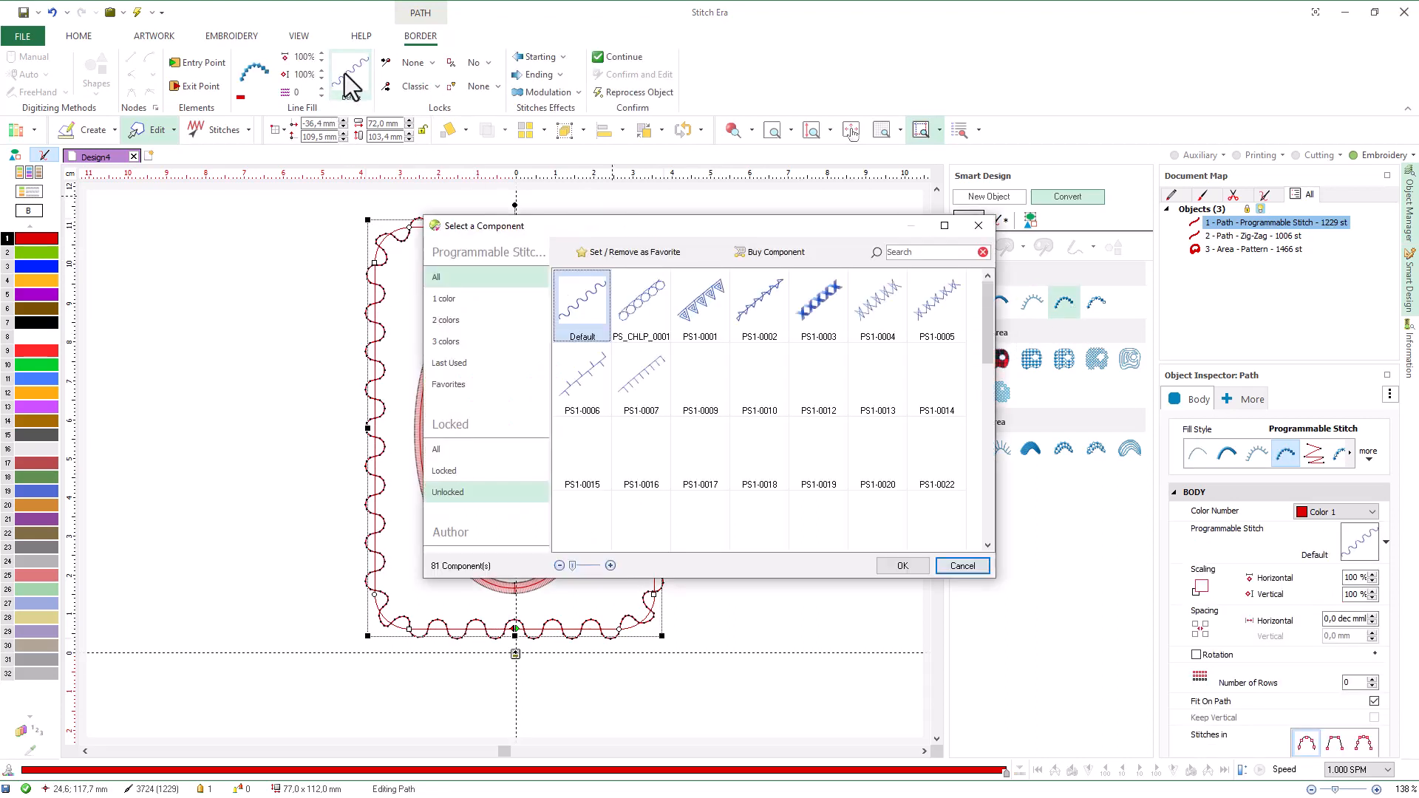
click(987, 389)
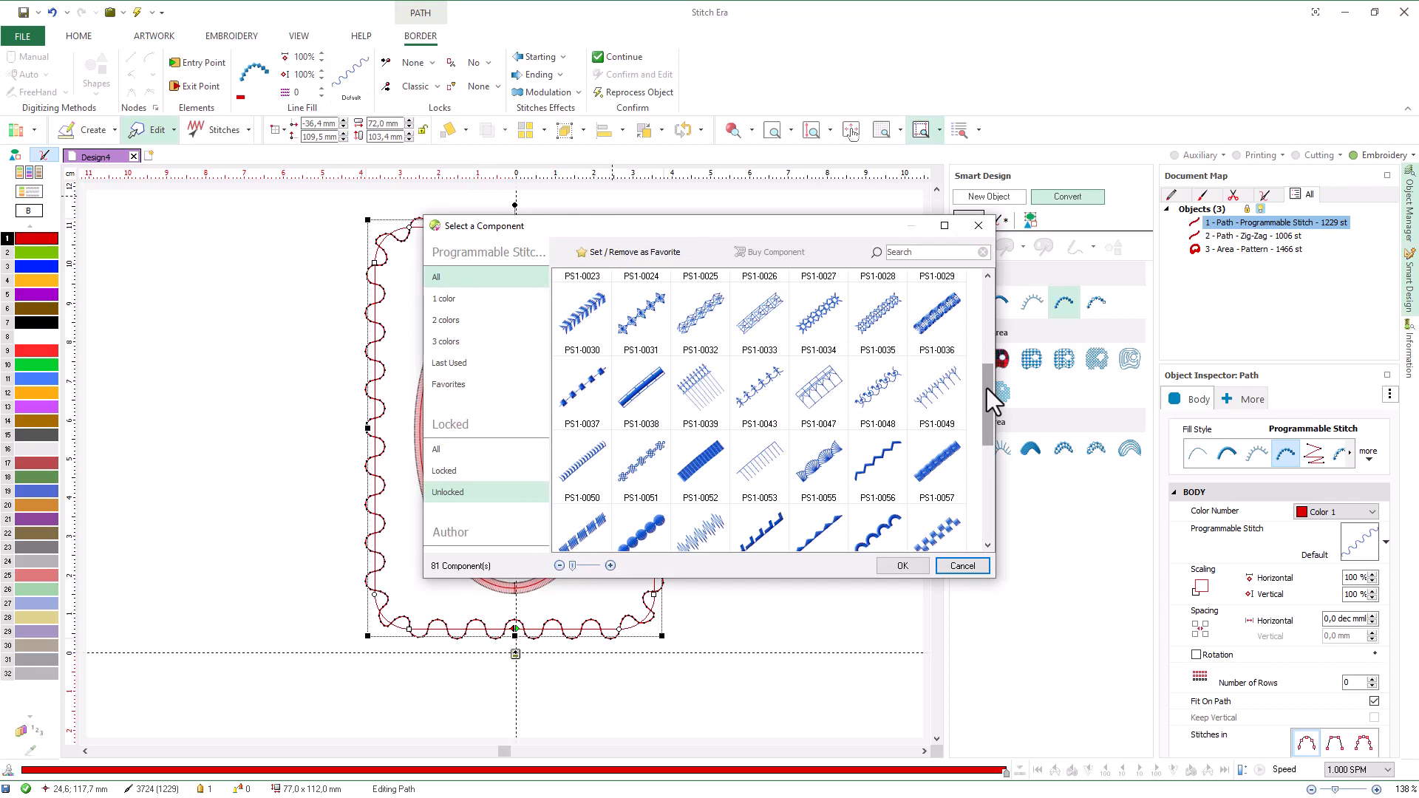
drag(987, 388, 986, 352)
click(776, 369)
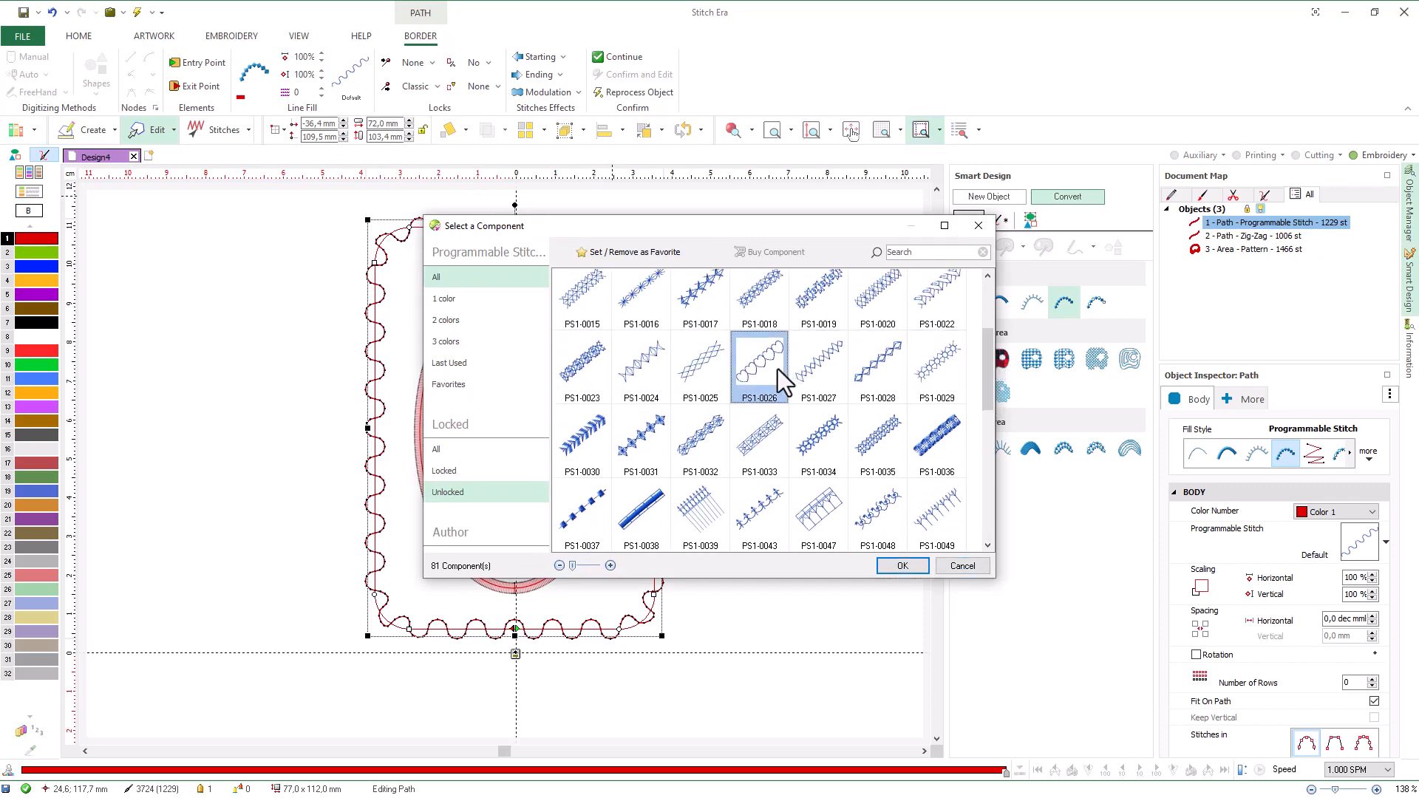
click(899, 565)
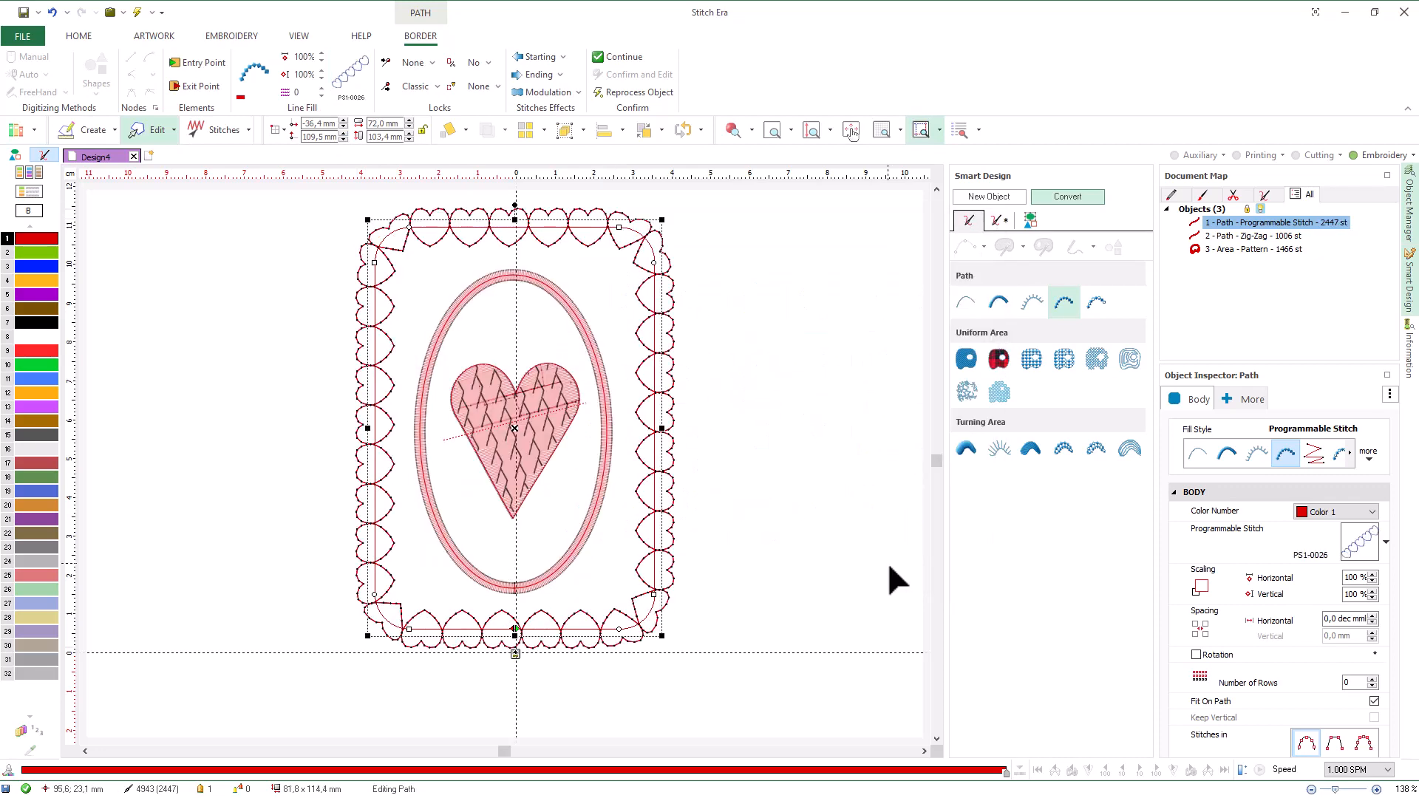
click(765, 472)
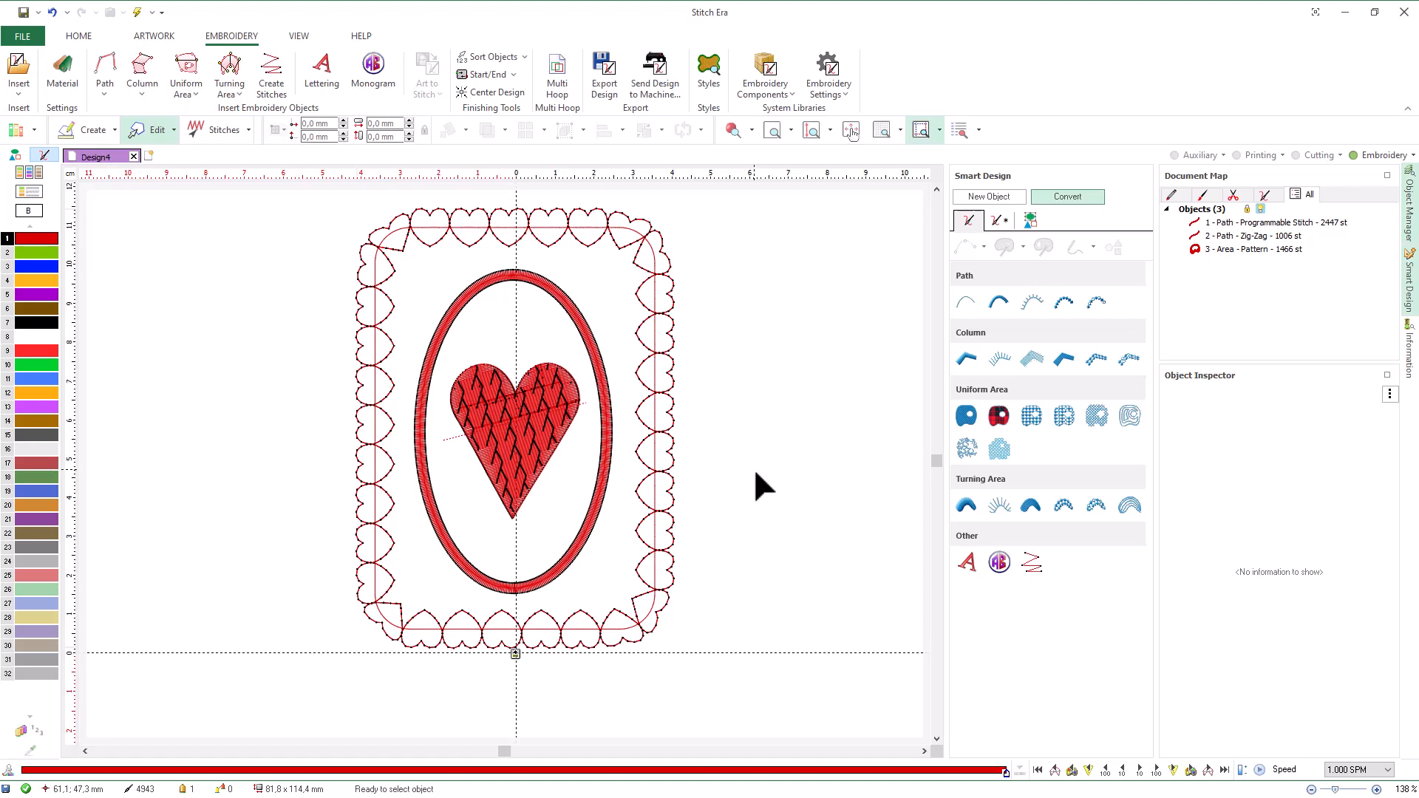
Step: Convert the ellipse's zig-zag path to an E Stitch
key(t)
click(607, 412)
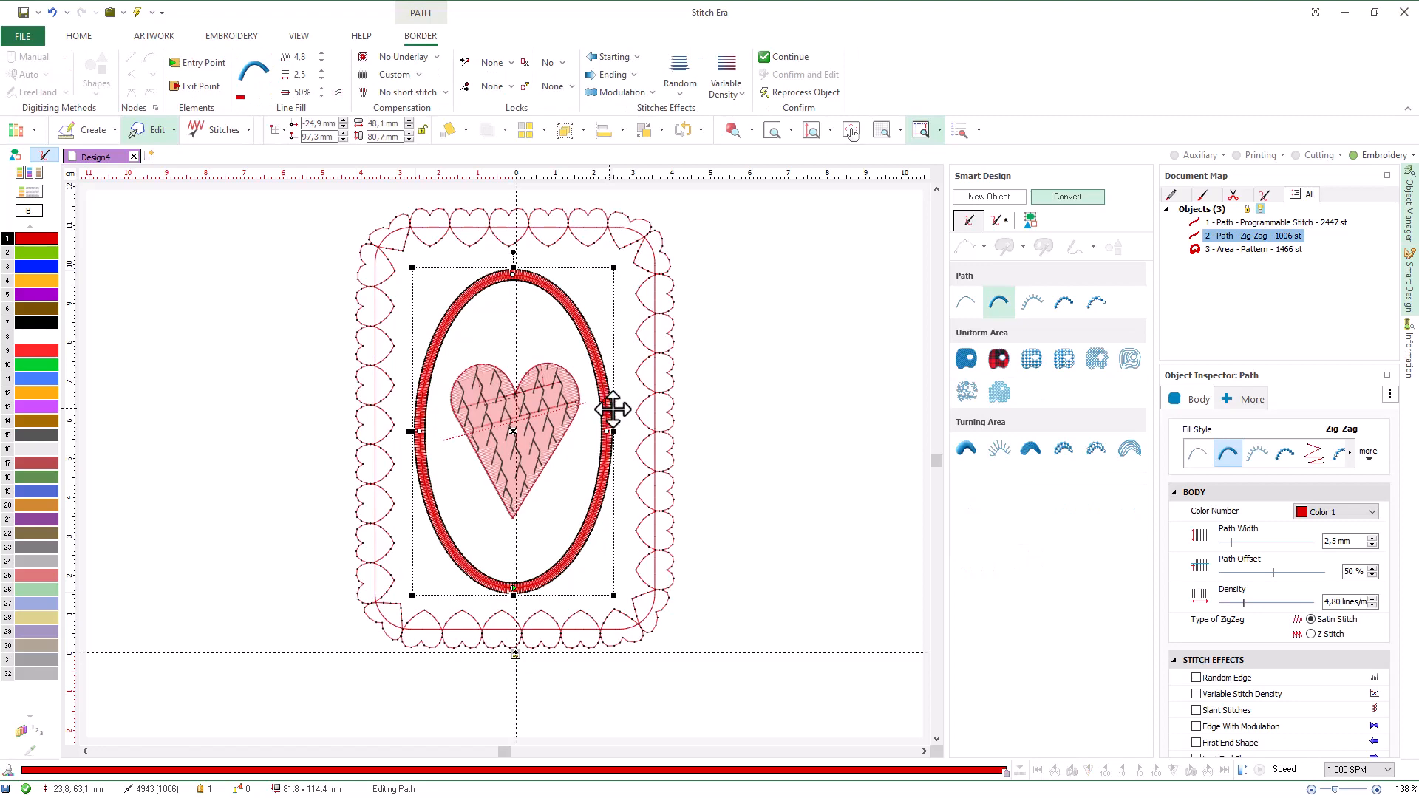
click(1035, 310)
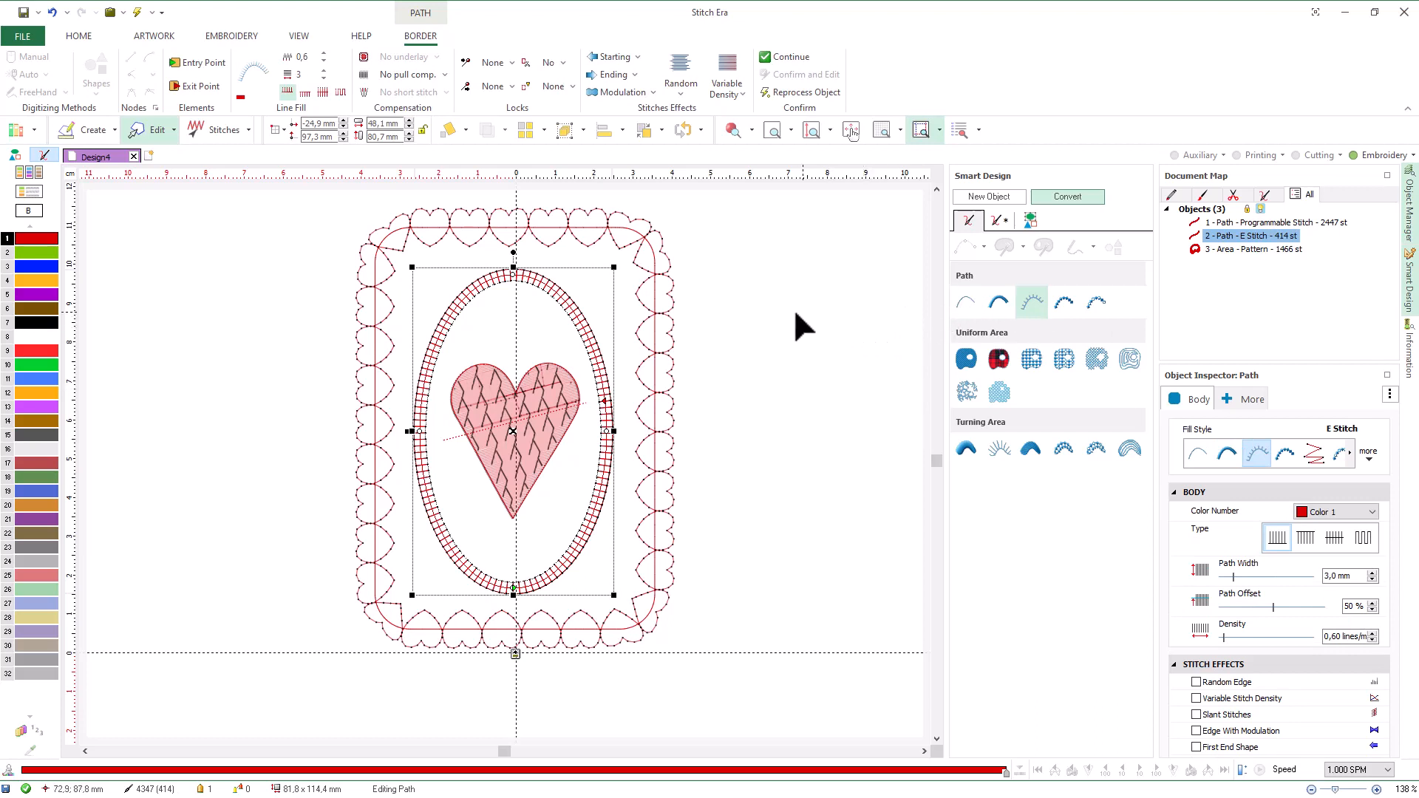
Step: Assign purple Color 13 to both the rounded rectangle path and the heart's fill
click(655, 264)
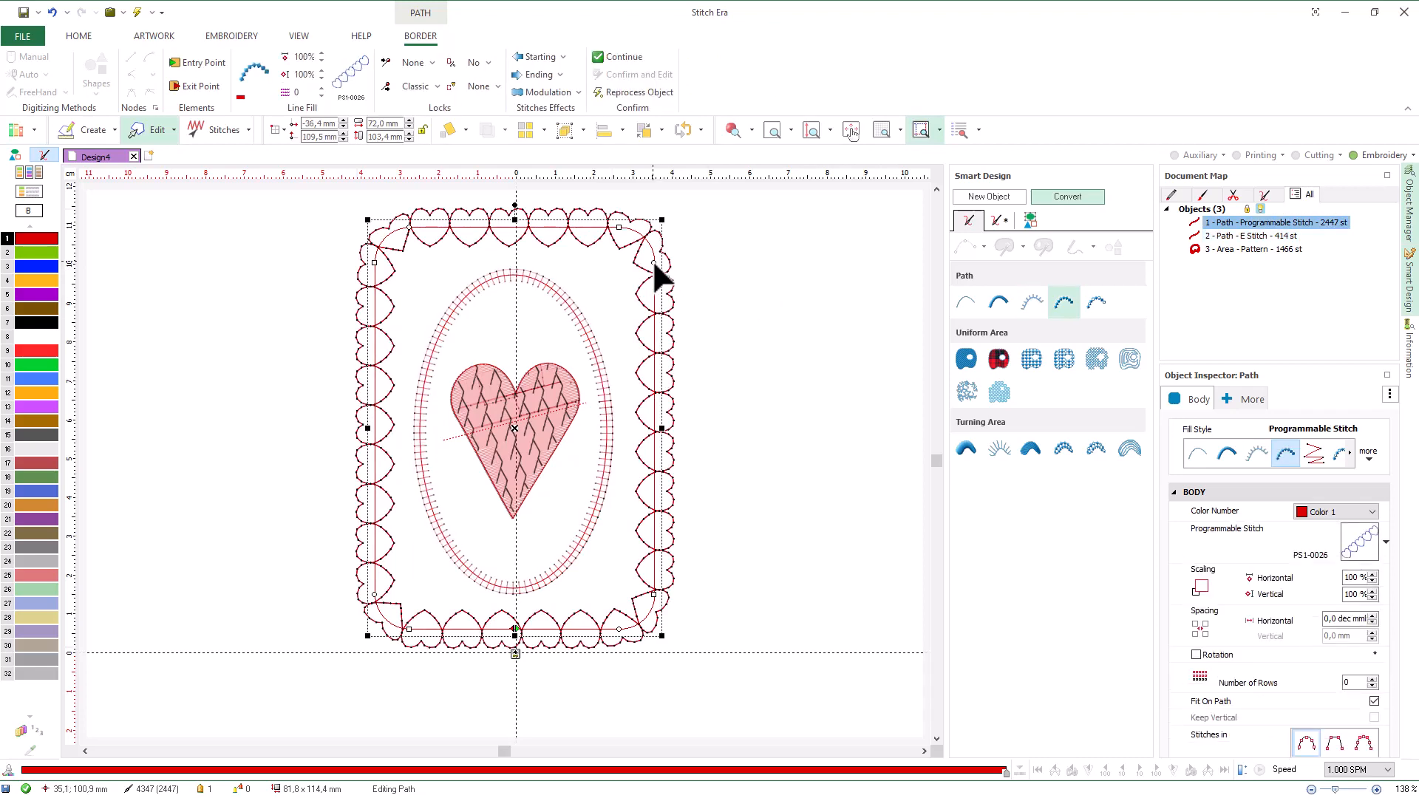
click(46, 410)
click(47, 410)
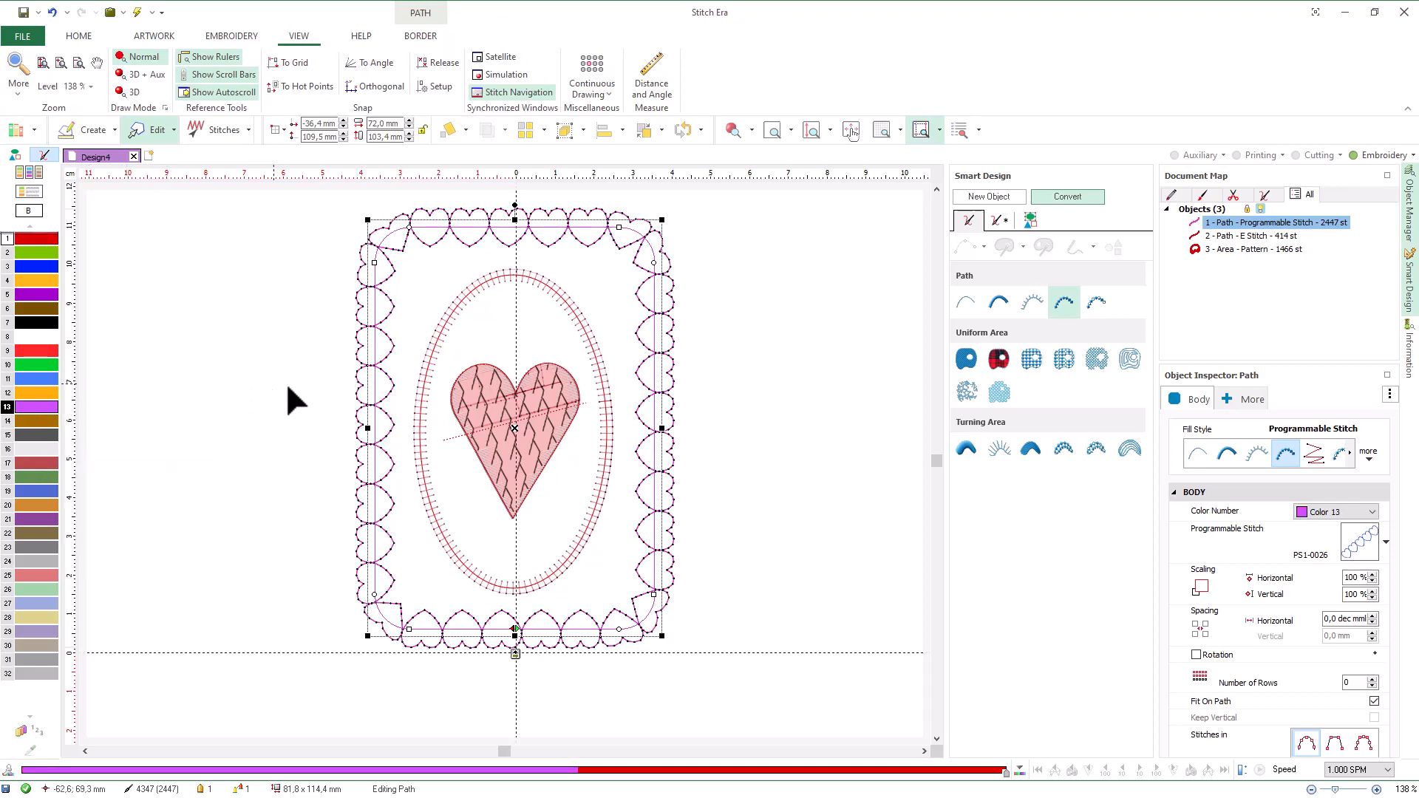
click(486, 395)
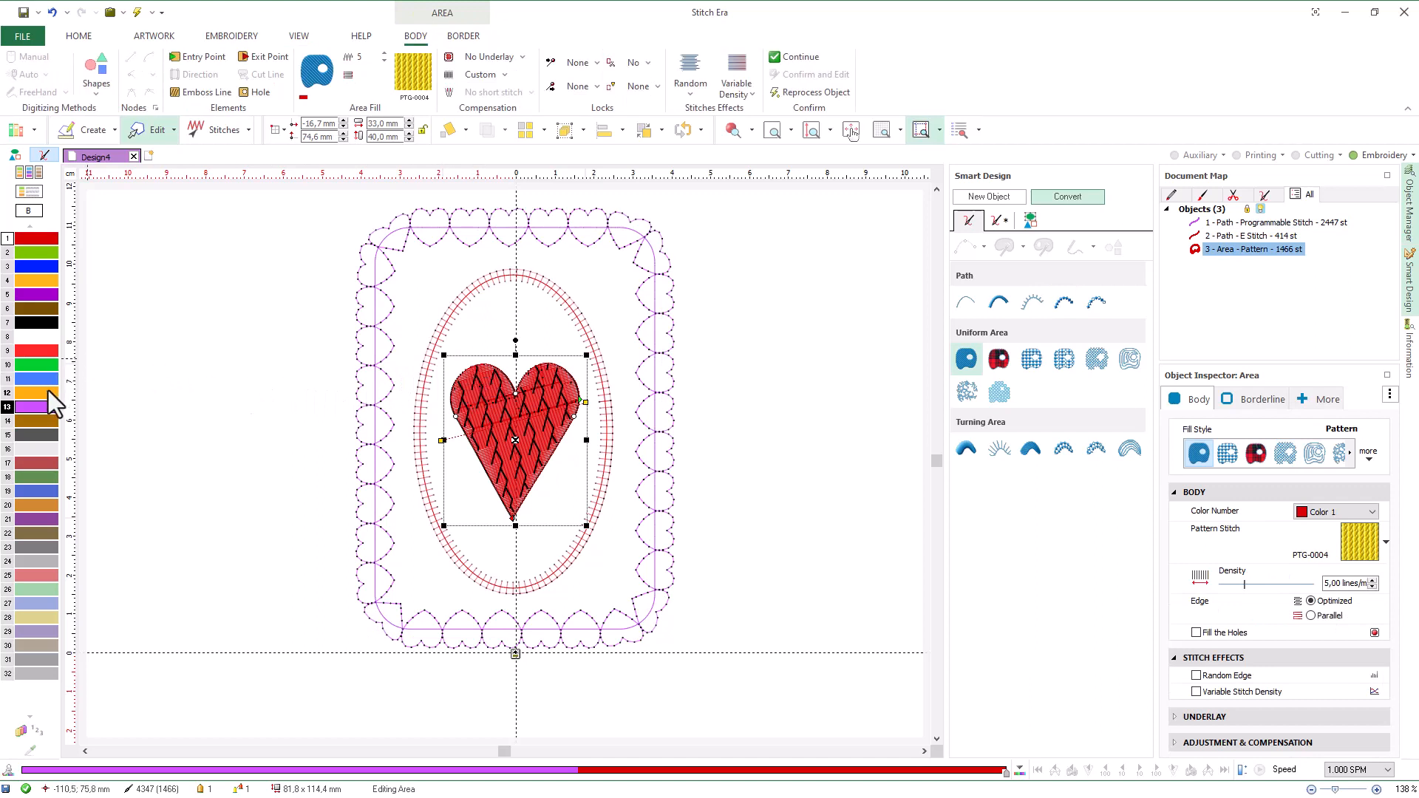
click(37, 409)
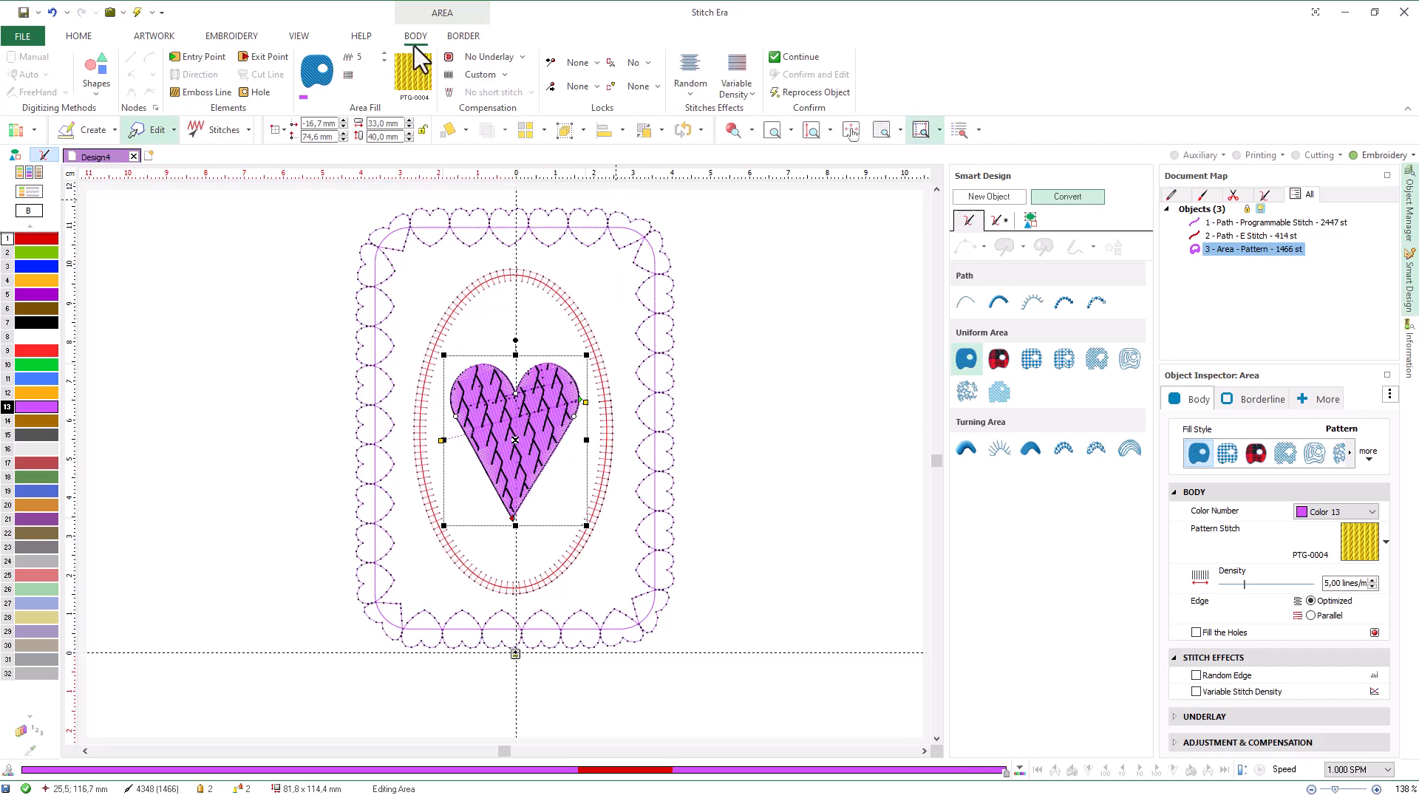
Step: Show the synchronized simulation window of the design
click(317, 36)
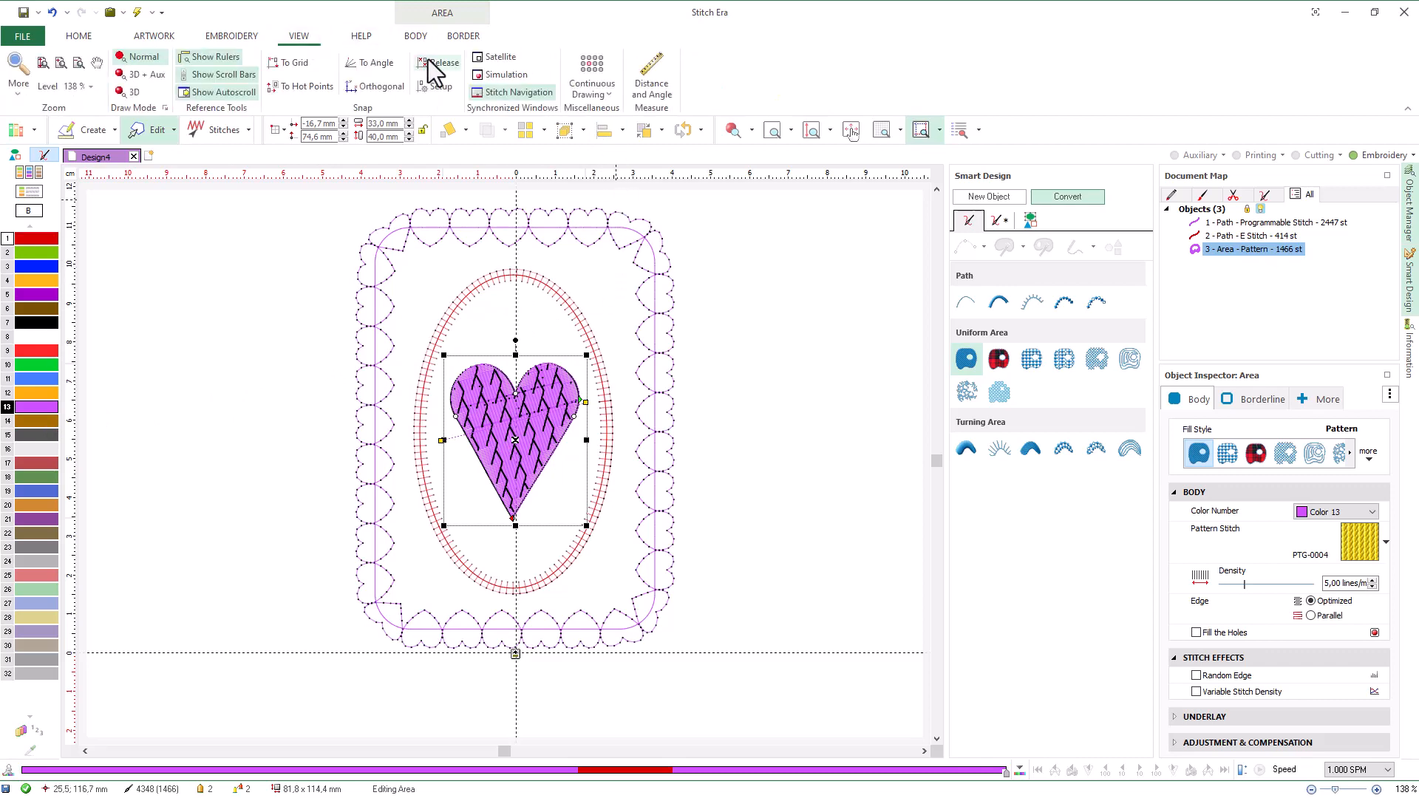
click(478, 75)
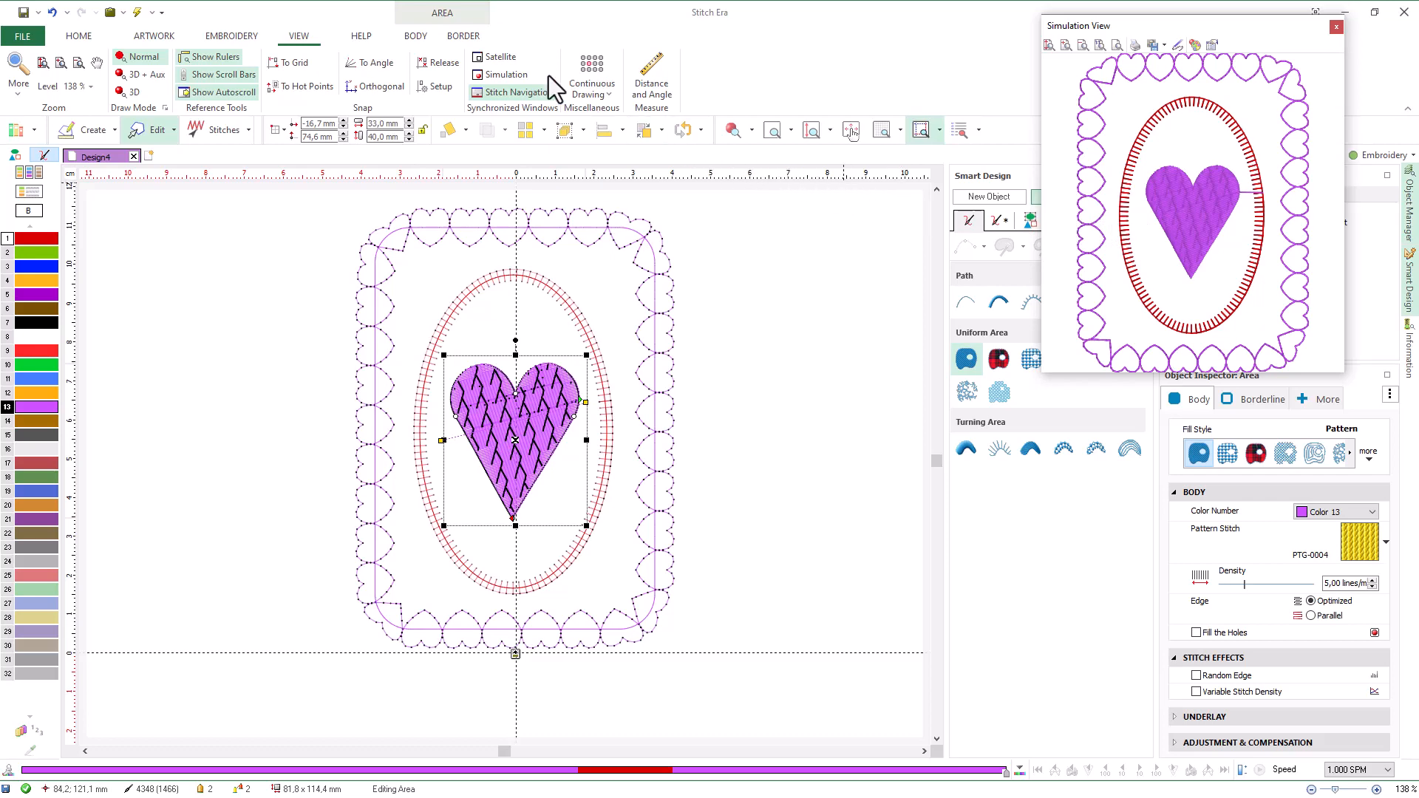
Step: Add a zig-zag border to the heart and colour the border orange
click(414, 38)
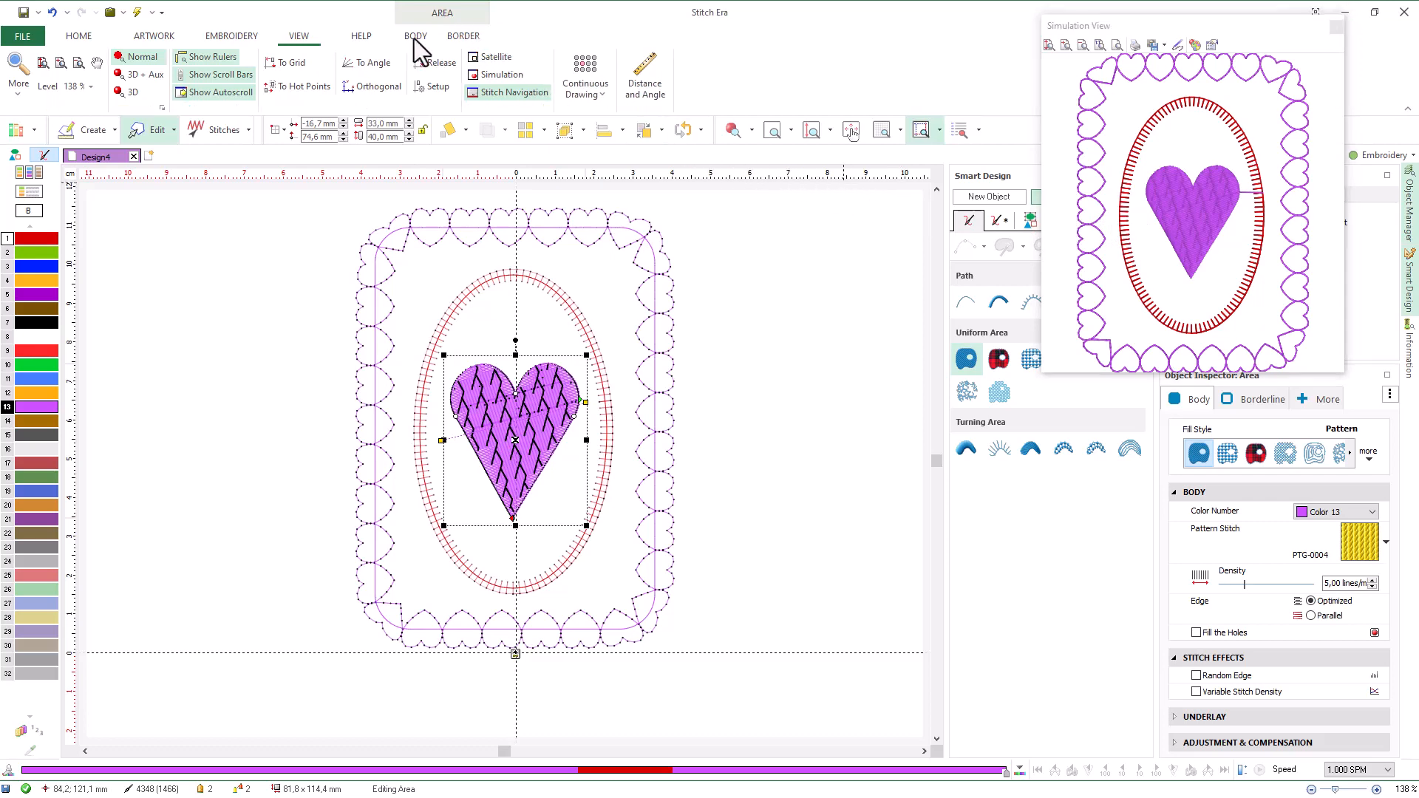
click(461, 39)
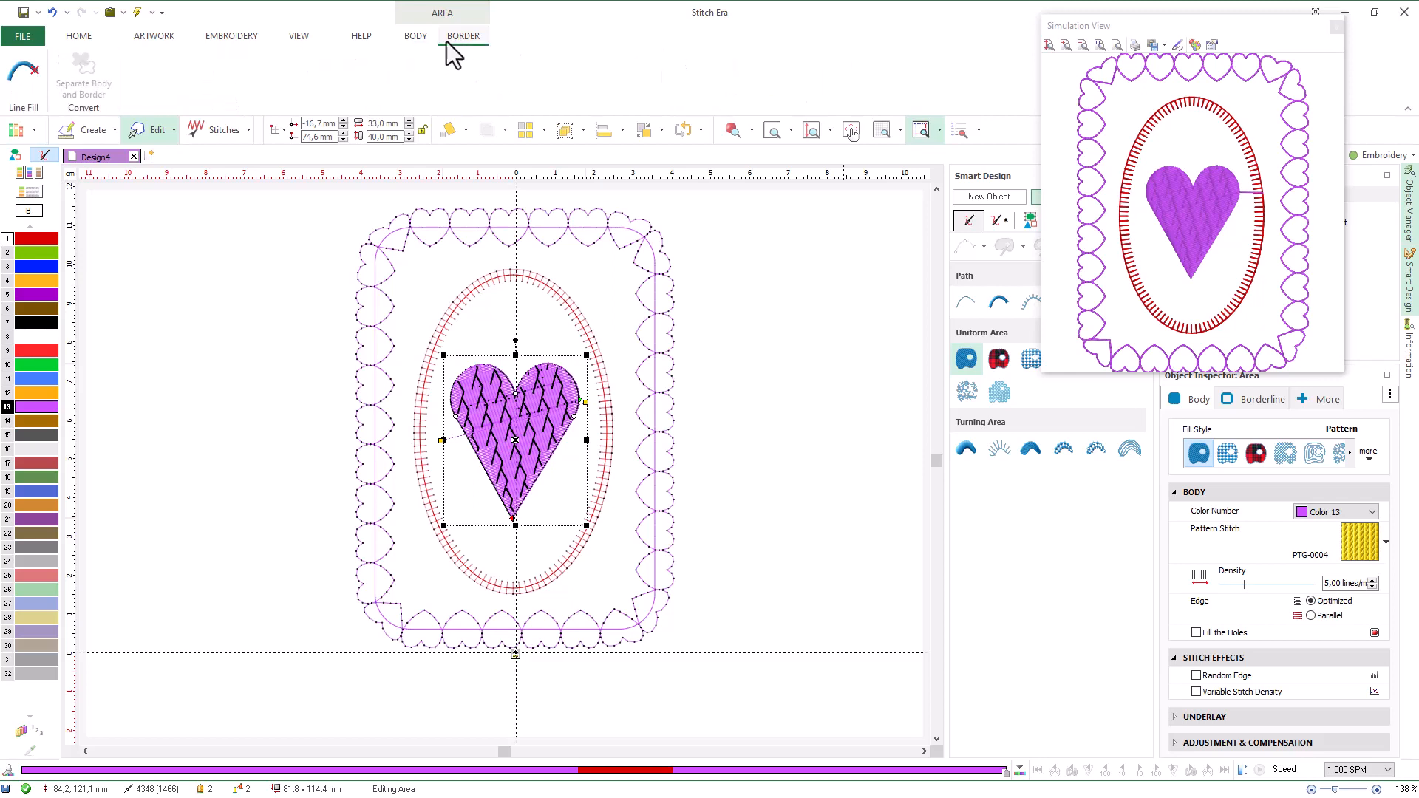
click(22, 83)
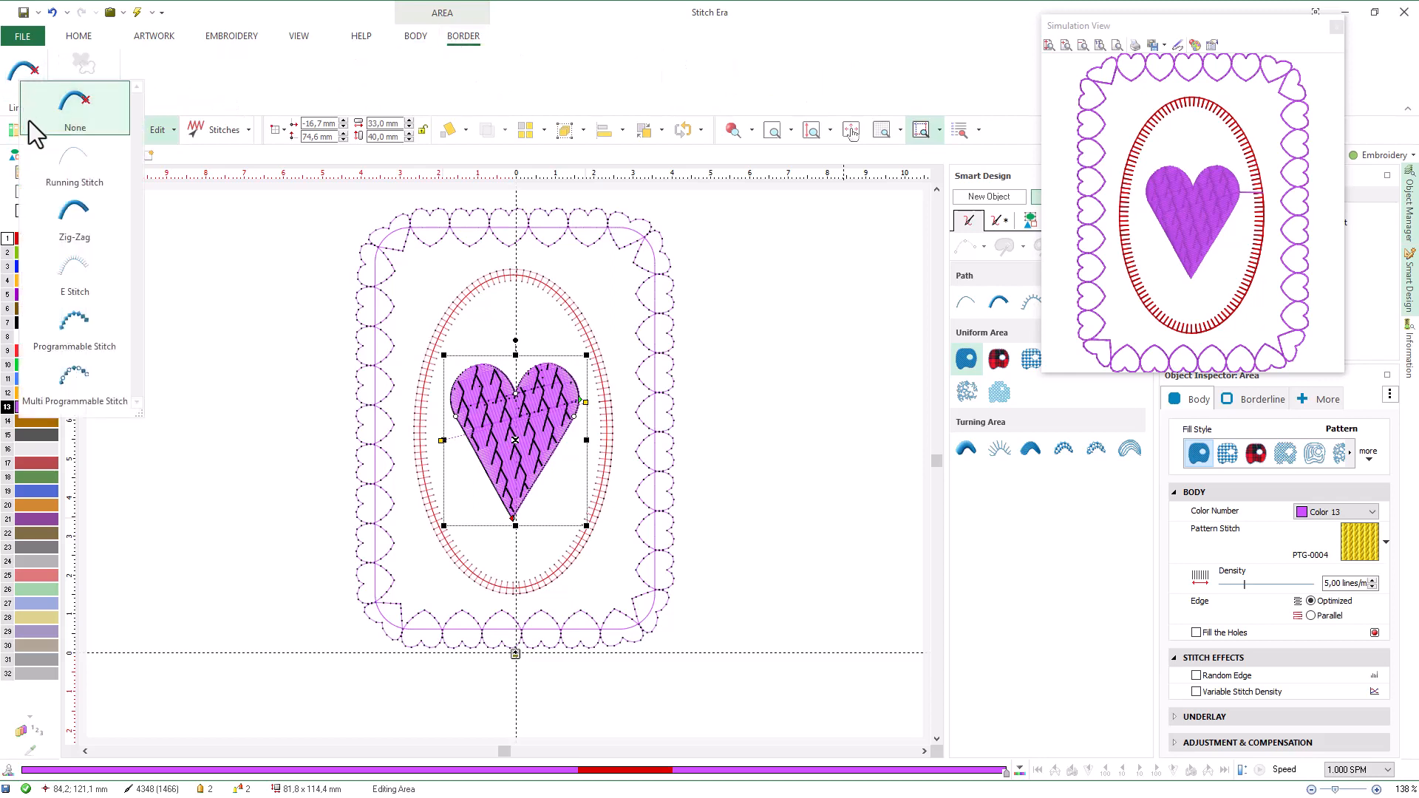
click(42, 212)
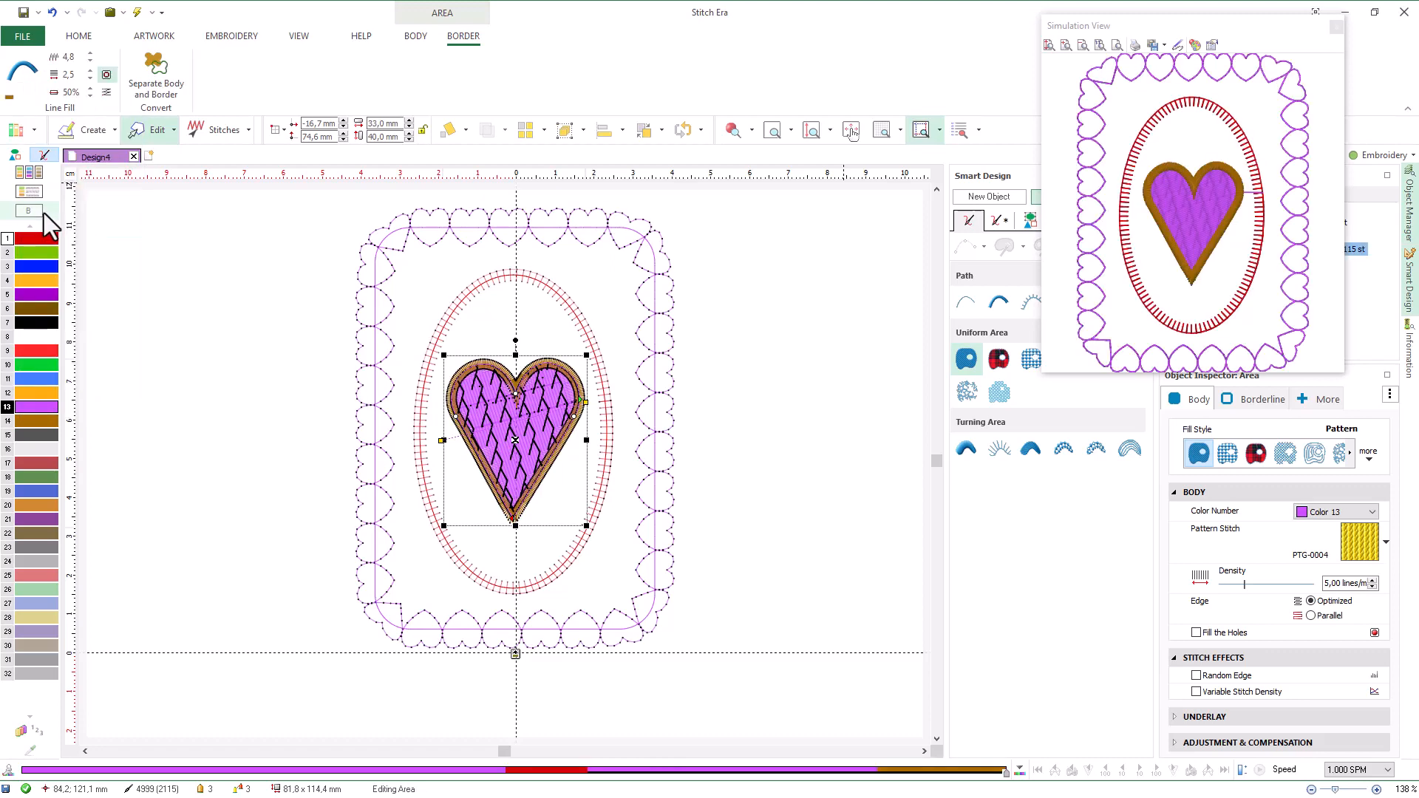
click(10, 102)
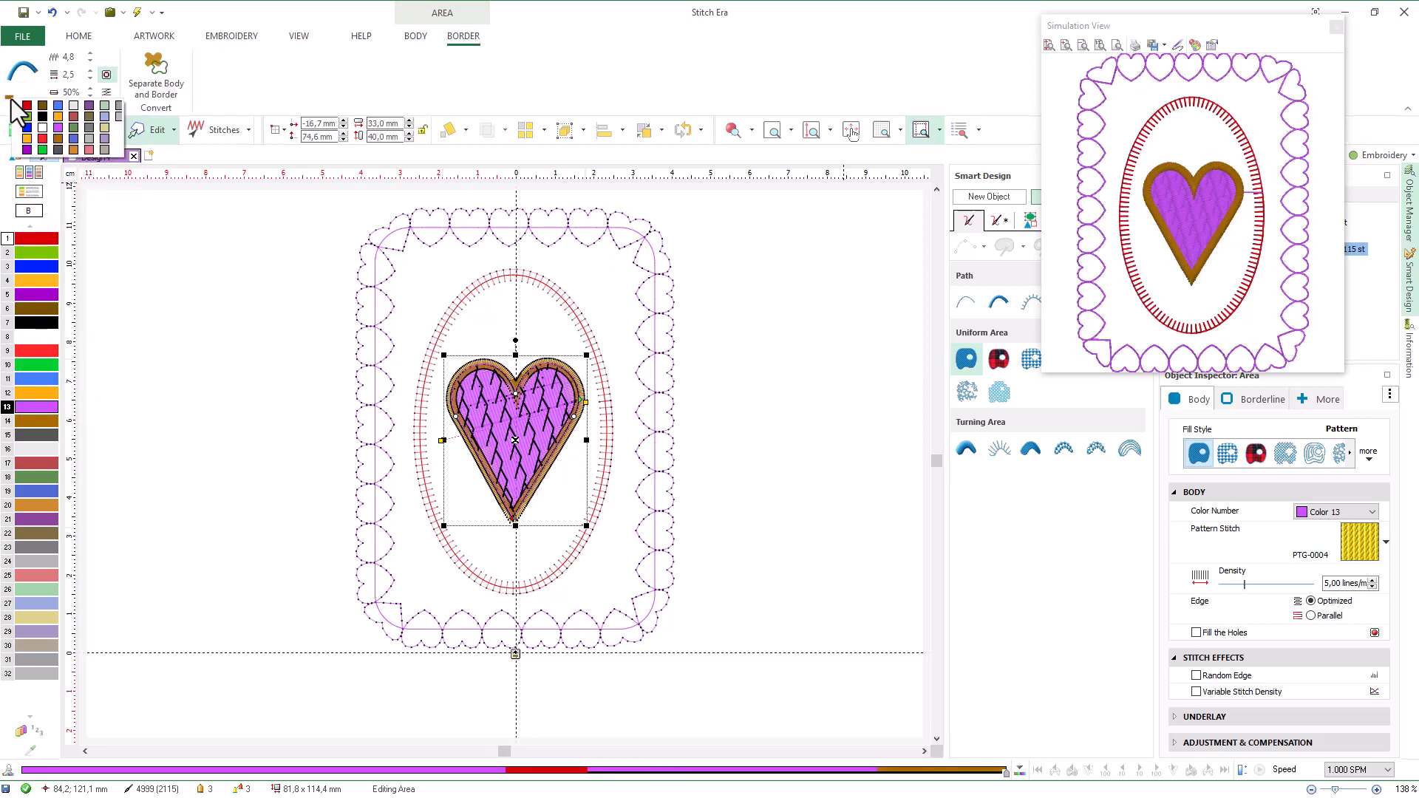
click(56, 117)
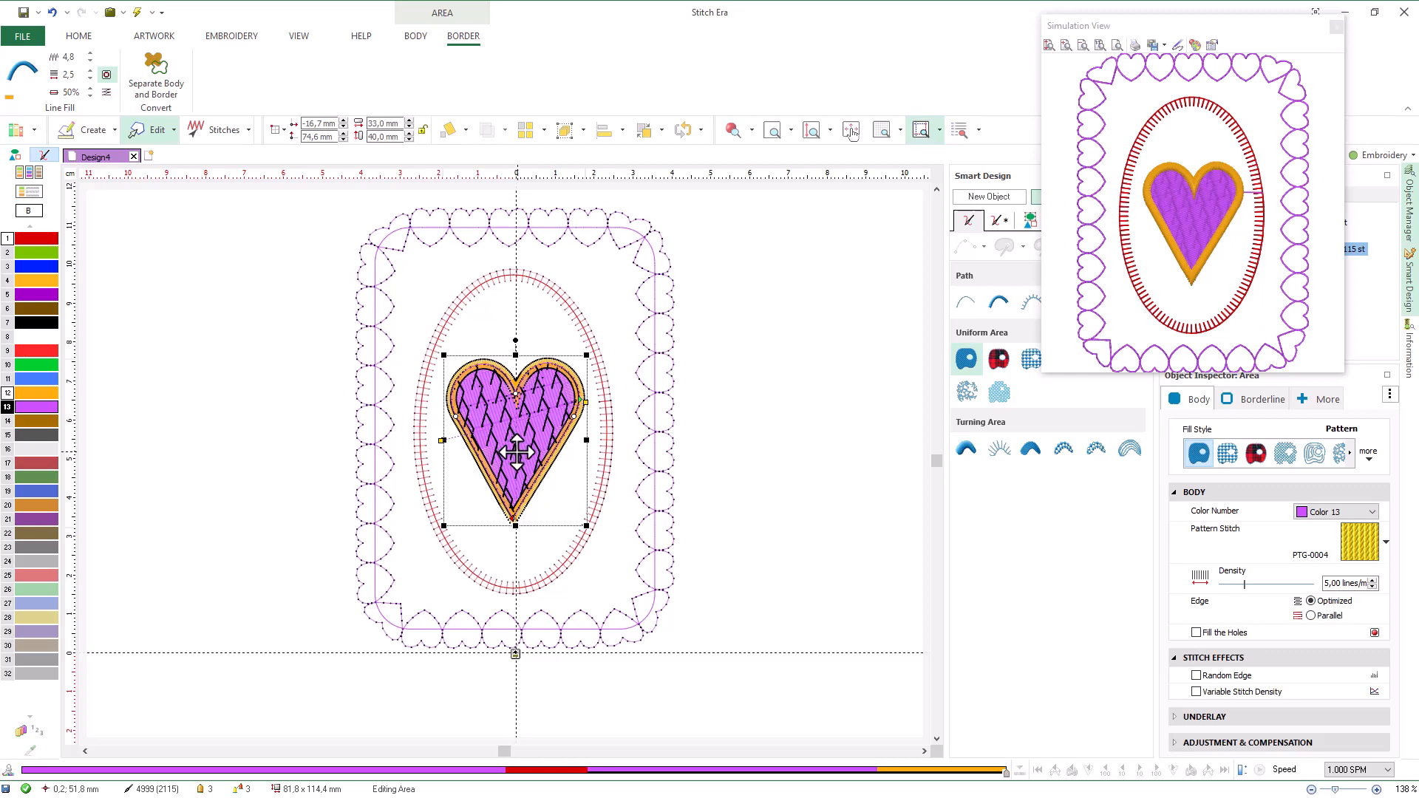
click(761, 451)
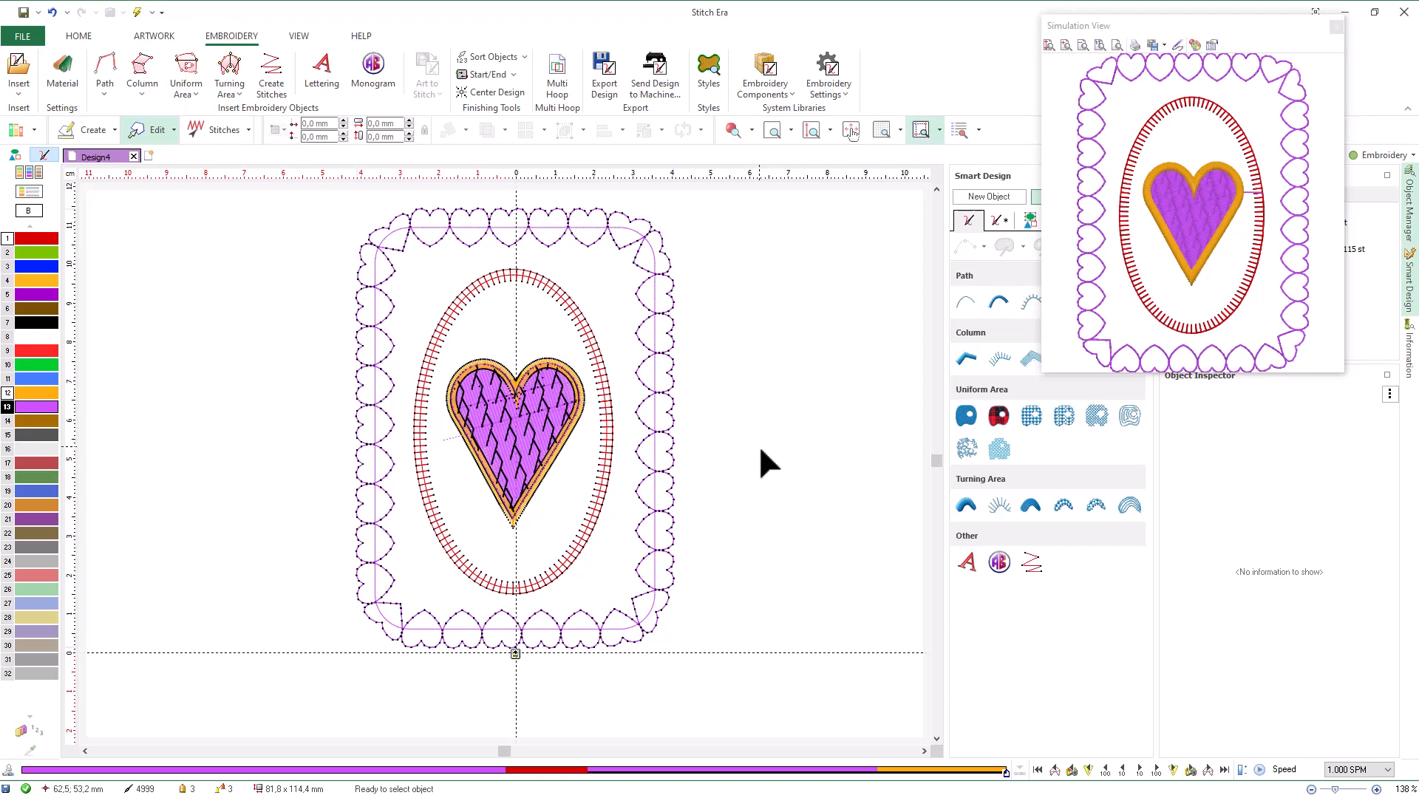
Step: Convert the heart's fill to Applique with fabric 026 and close the simulation window
click(551, 416)
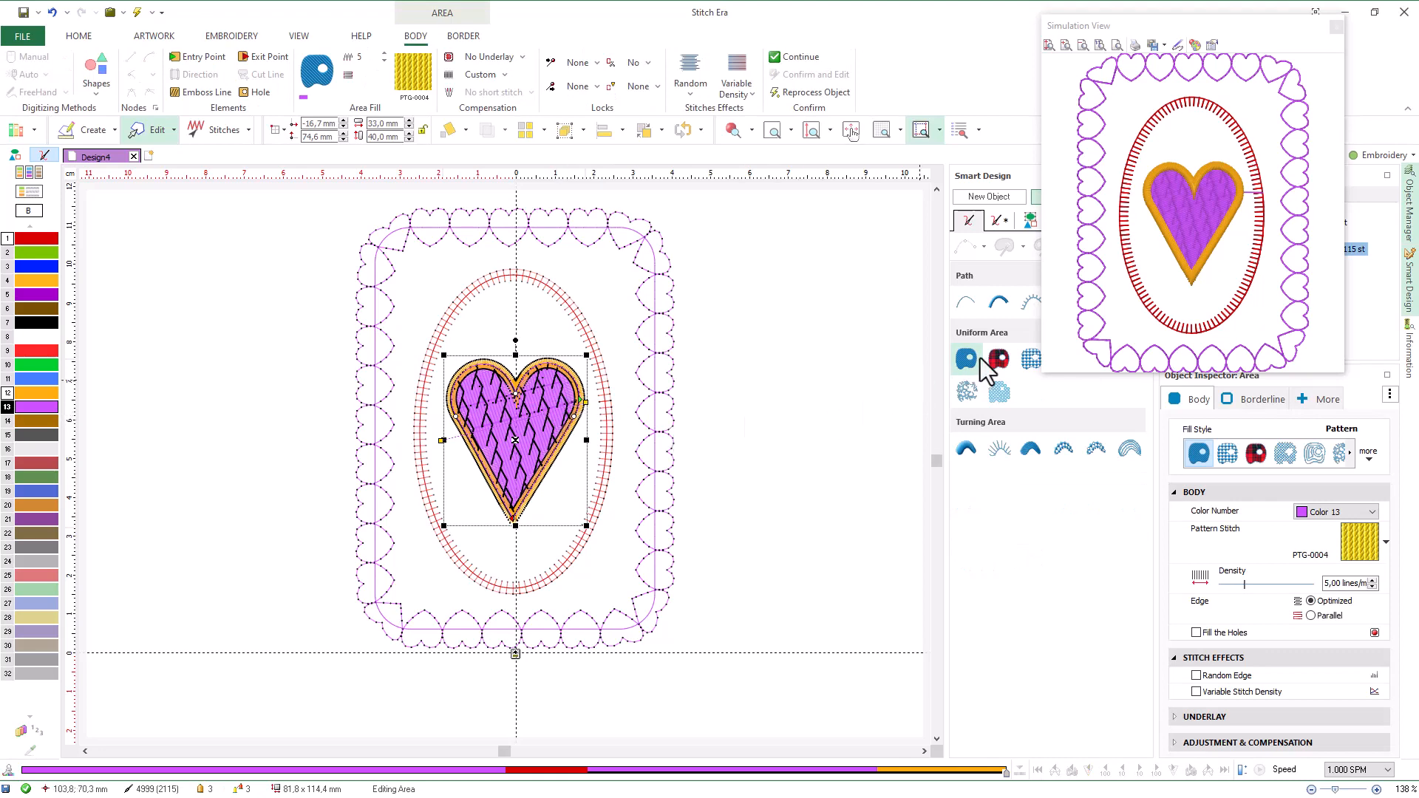
click(999, 359)
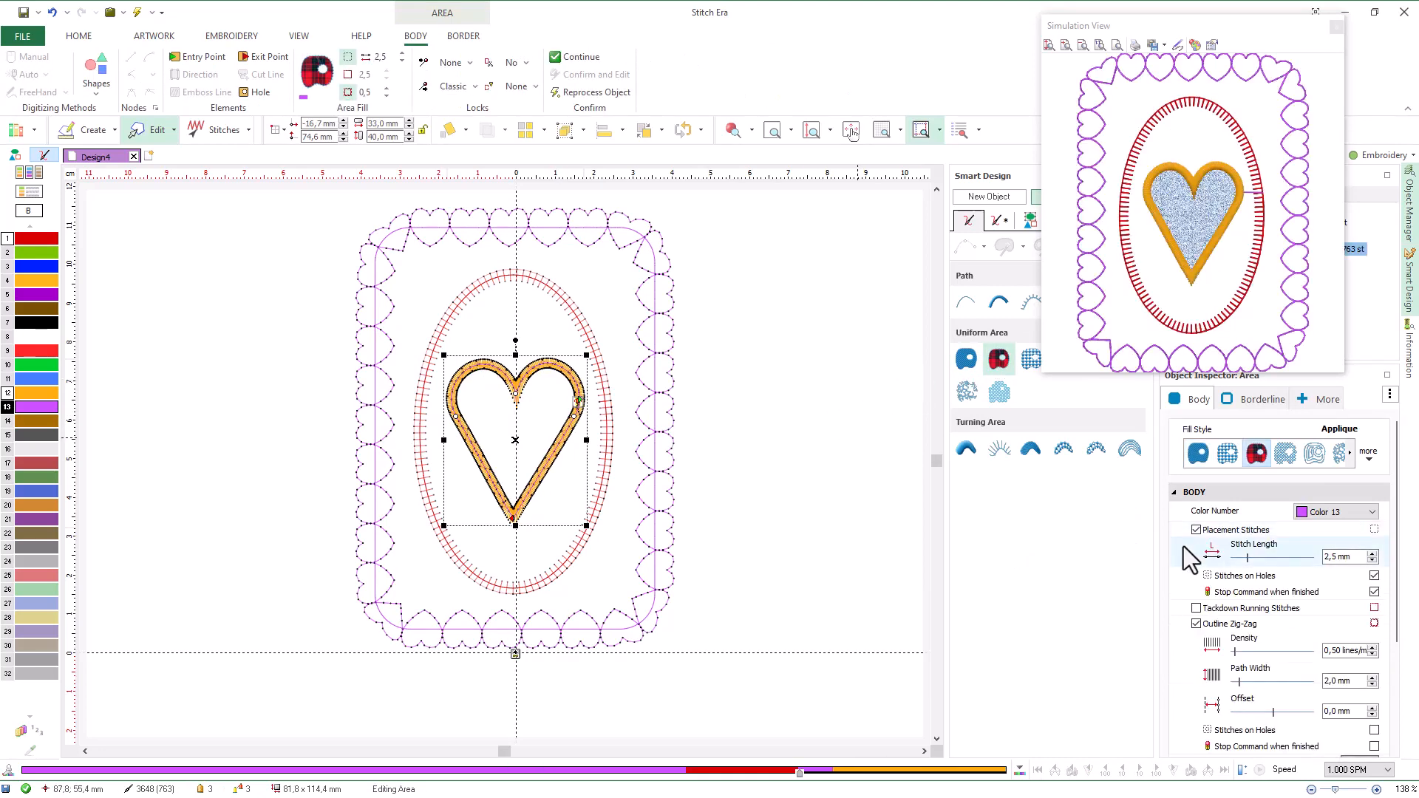
scroll(1205, 587, down, 2)
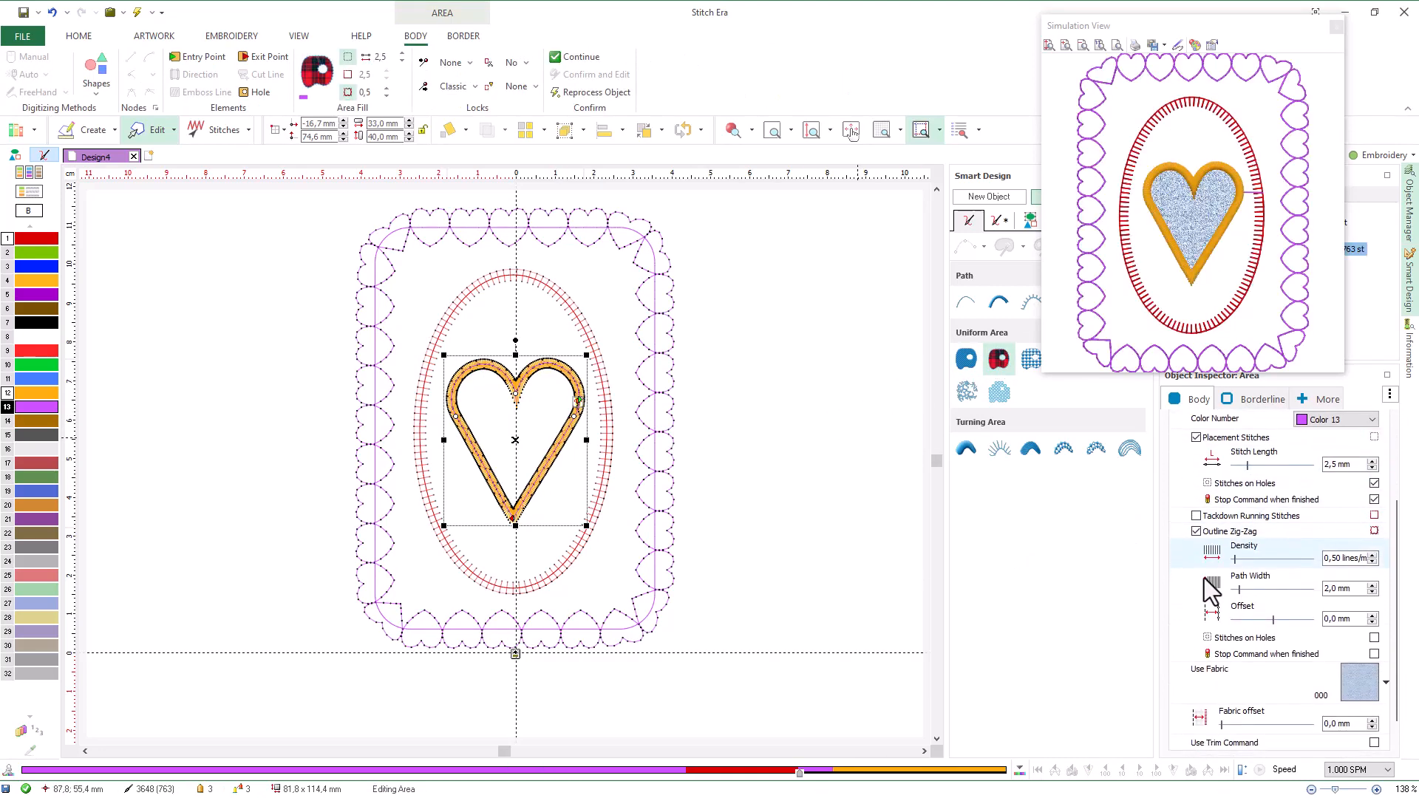
click(1366, 679)
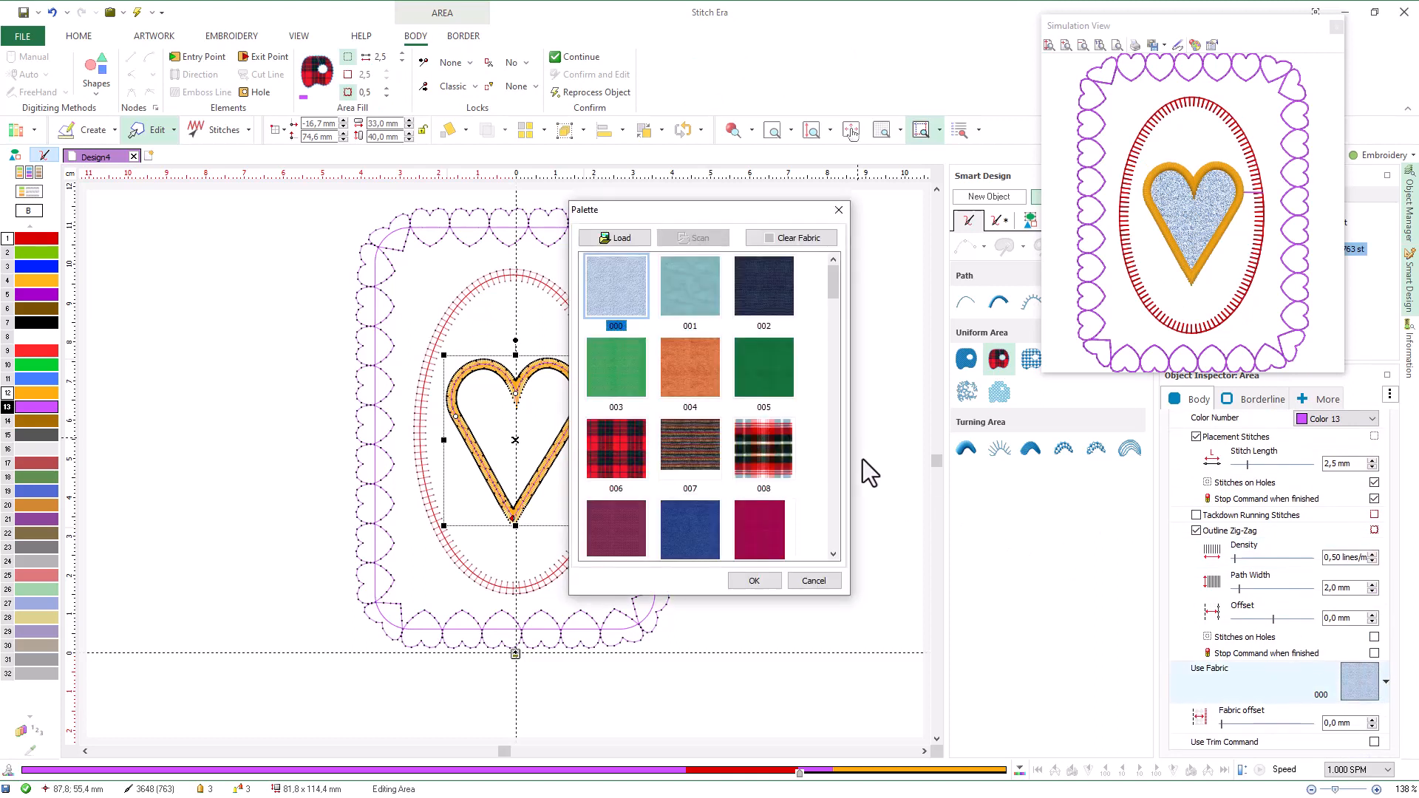
scroll(832, 436, down, 5)
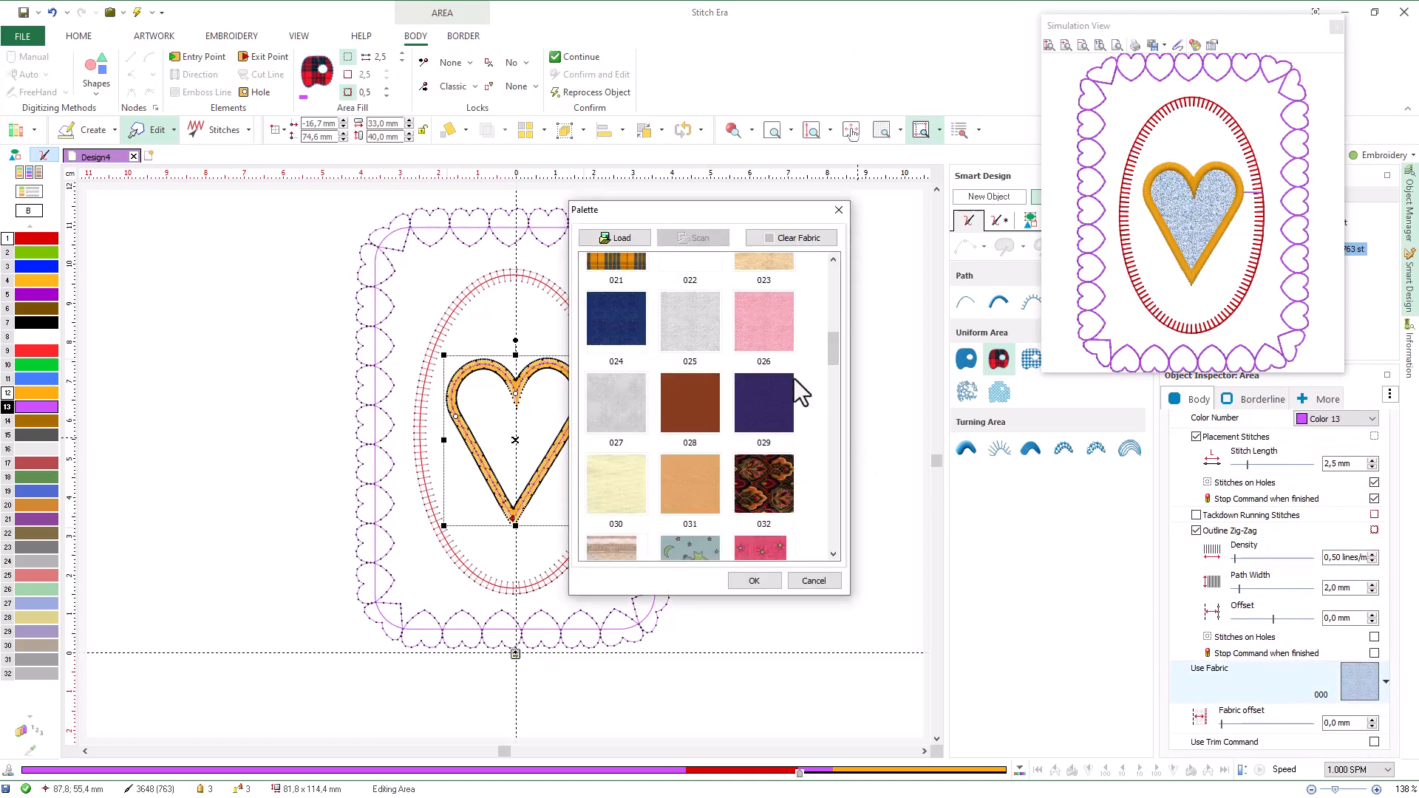
click(762, 335)
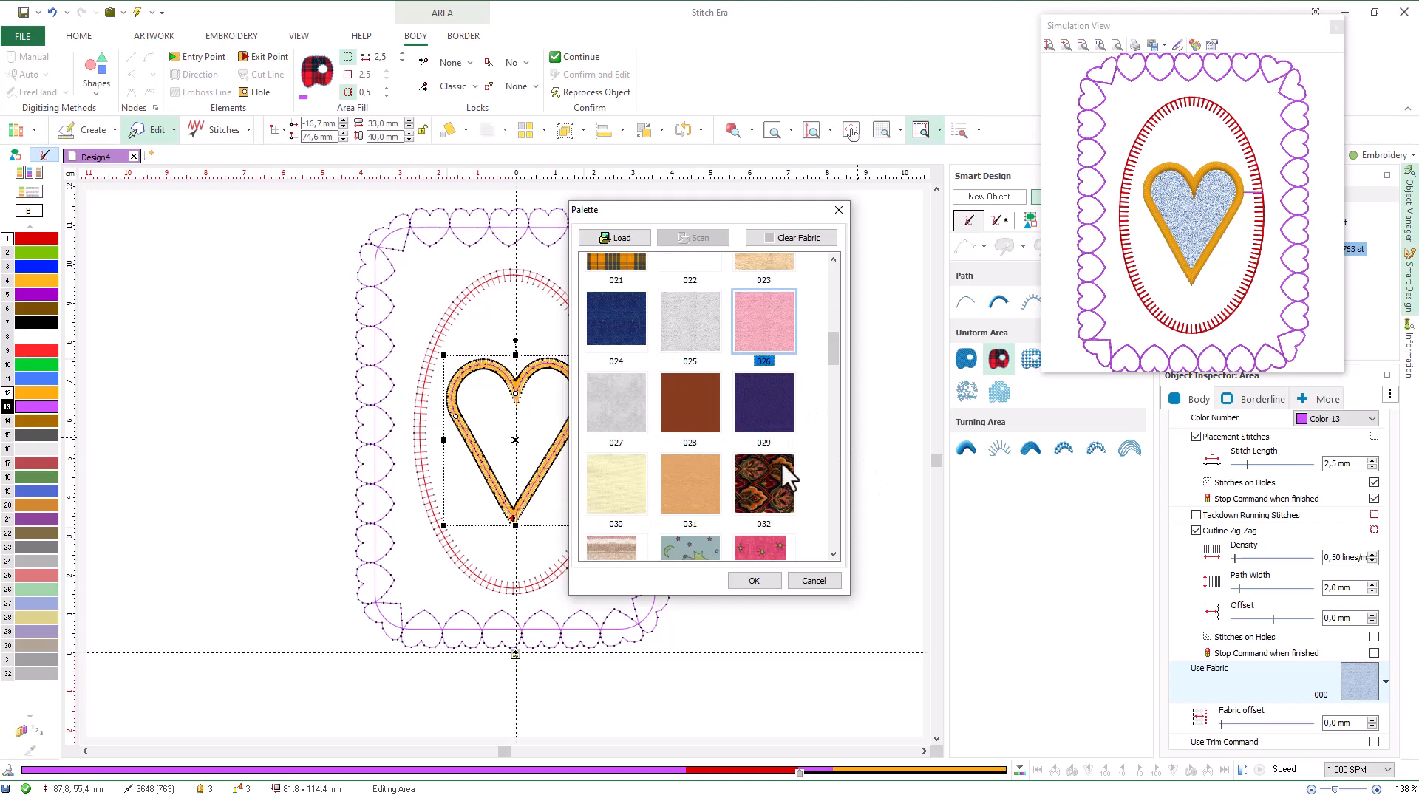
click(757, 578)
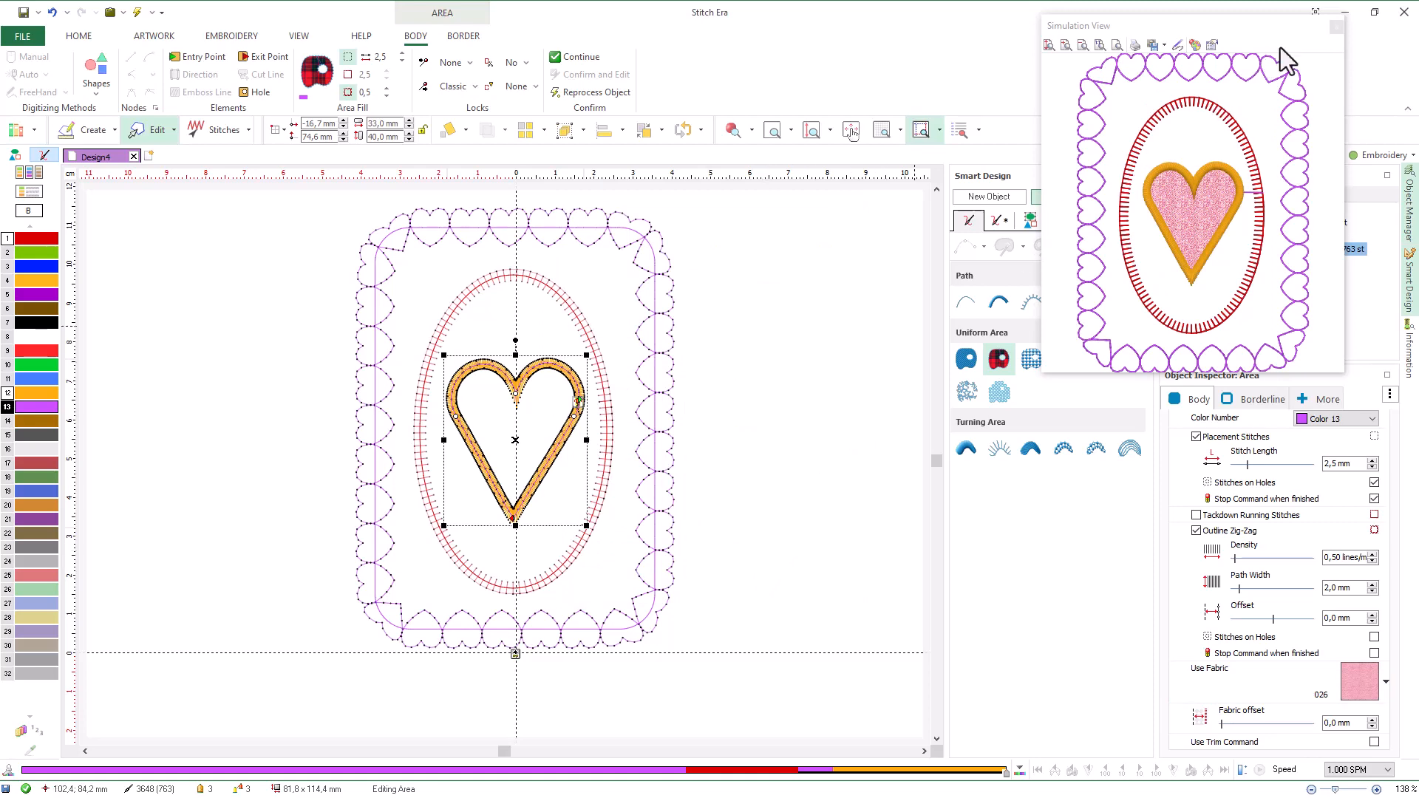
click(1337, 27)
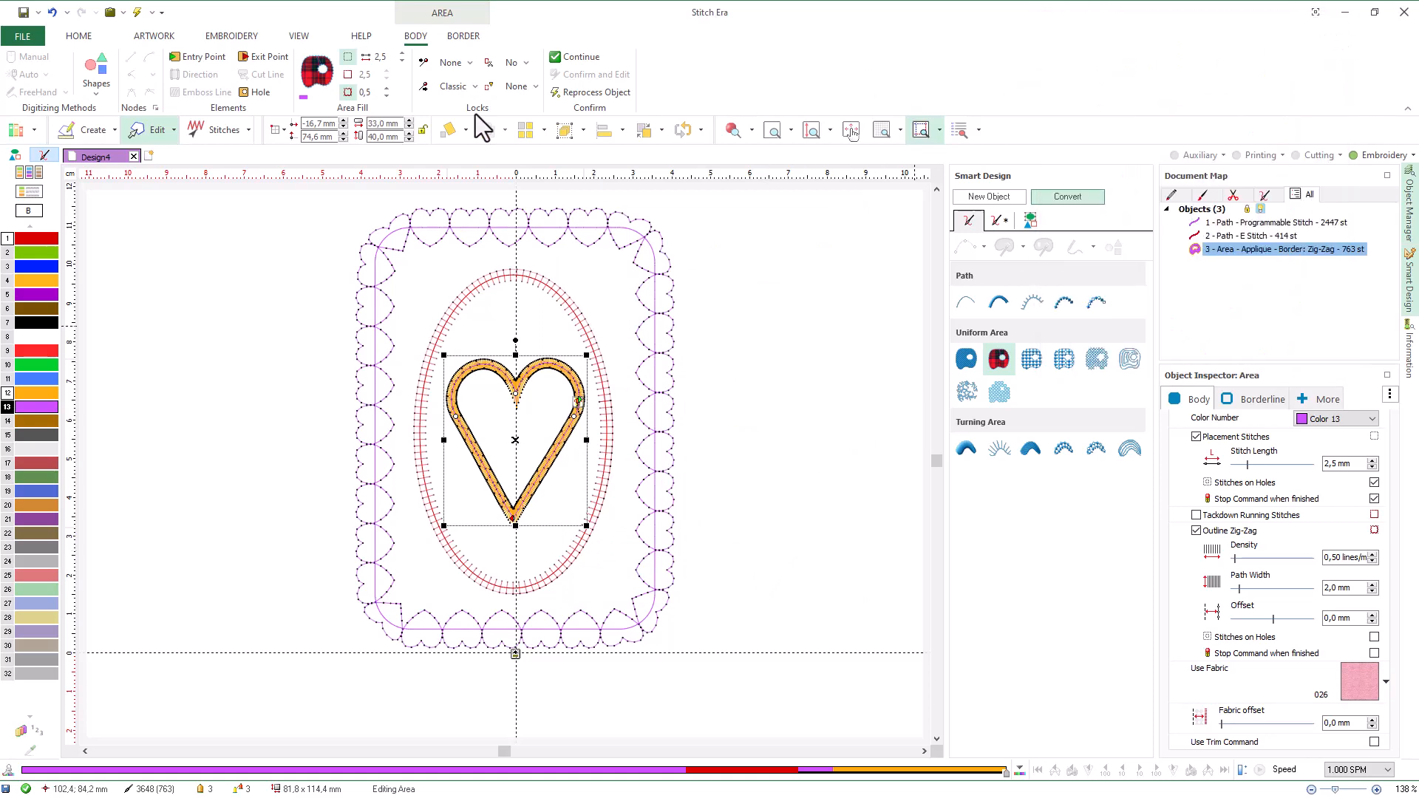
Step: Start a new design and insert the cherry vector image ASV-006 from the catalog, centred on the origin
click(149, 155)
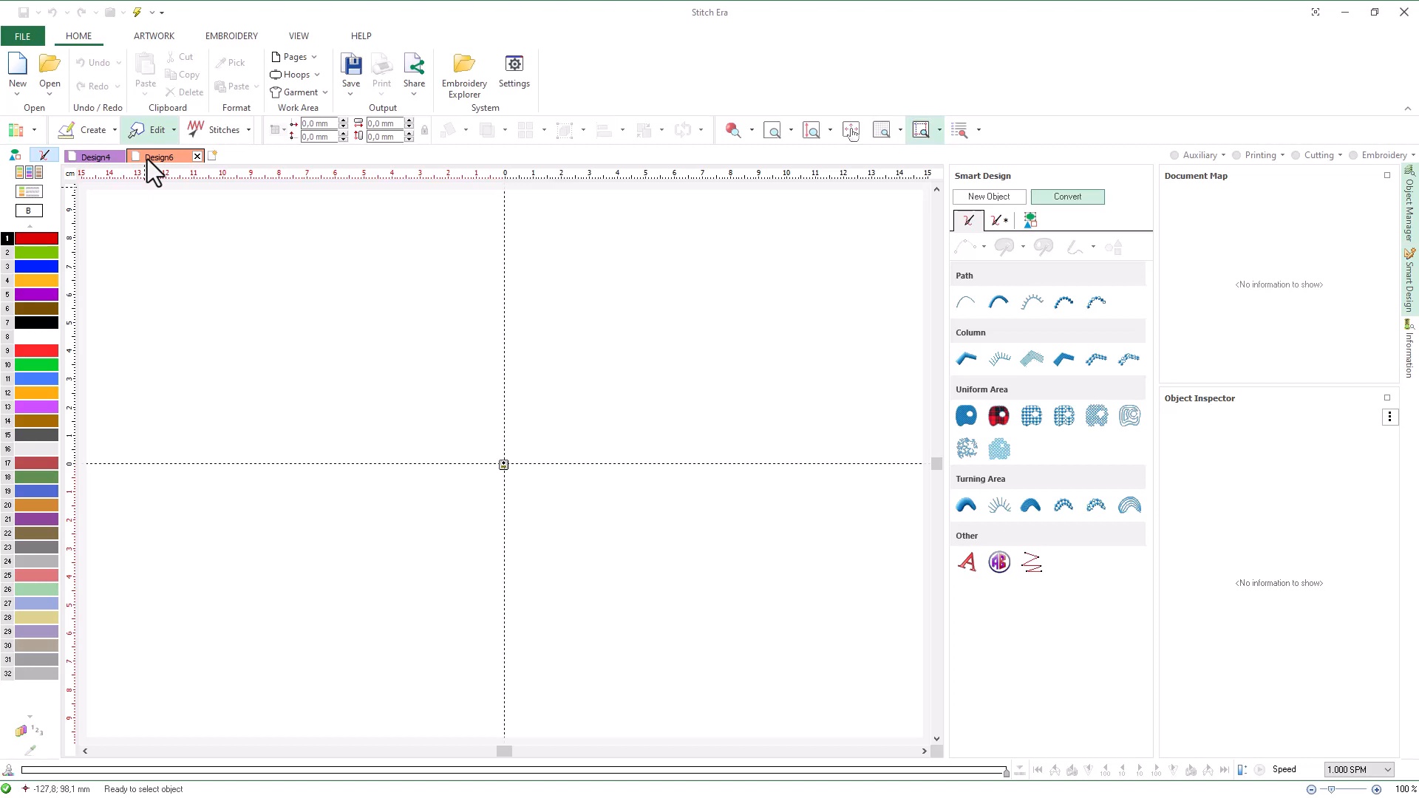
click(16, 131)
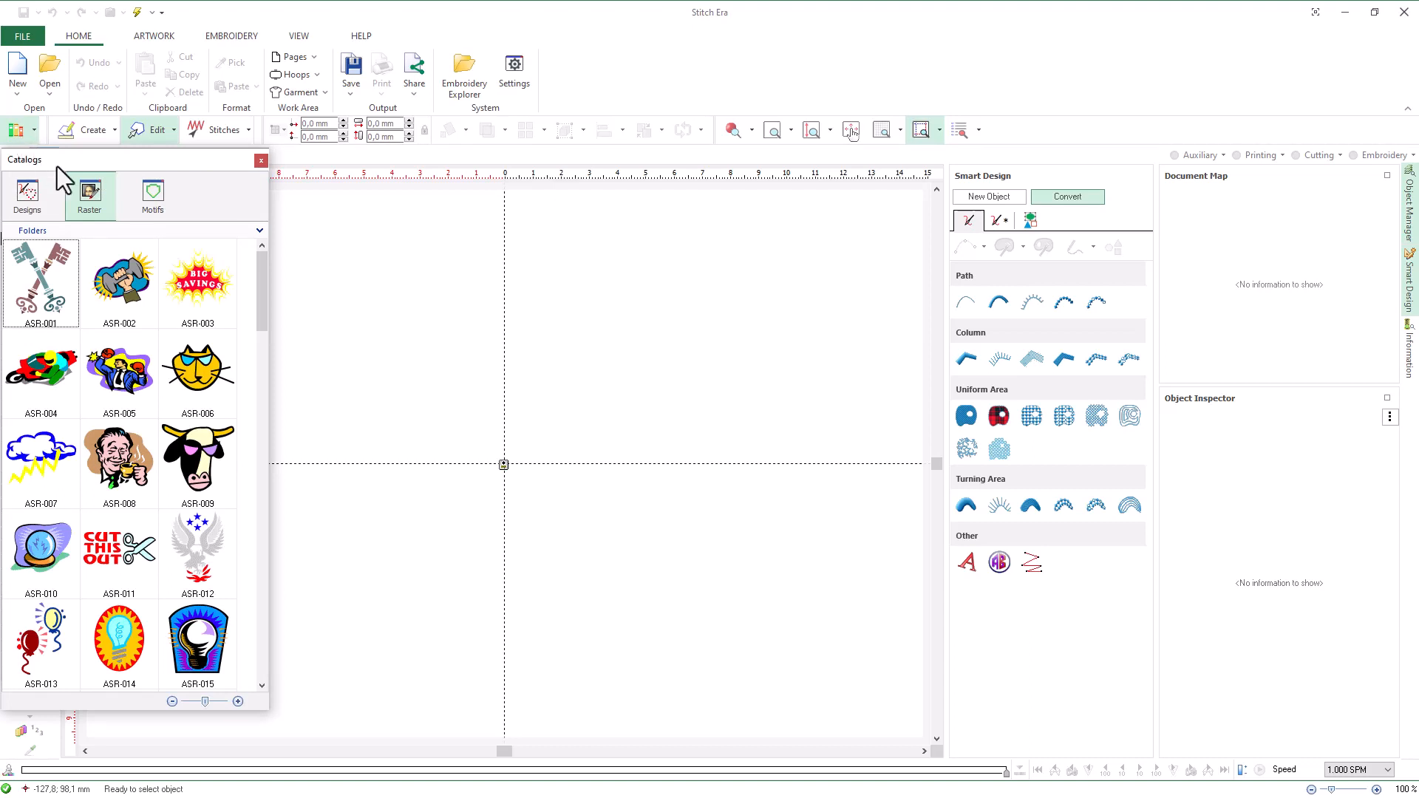
click(123, 210)
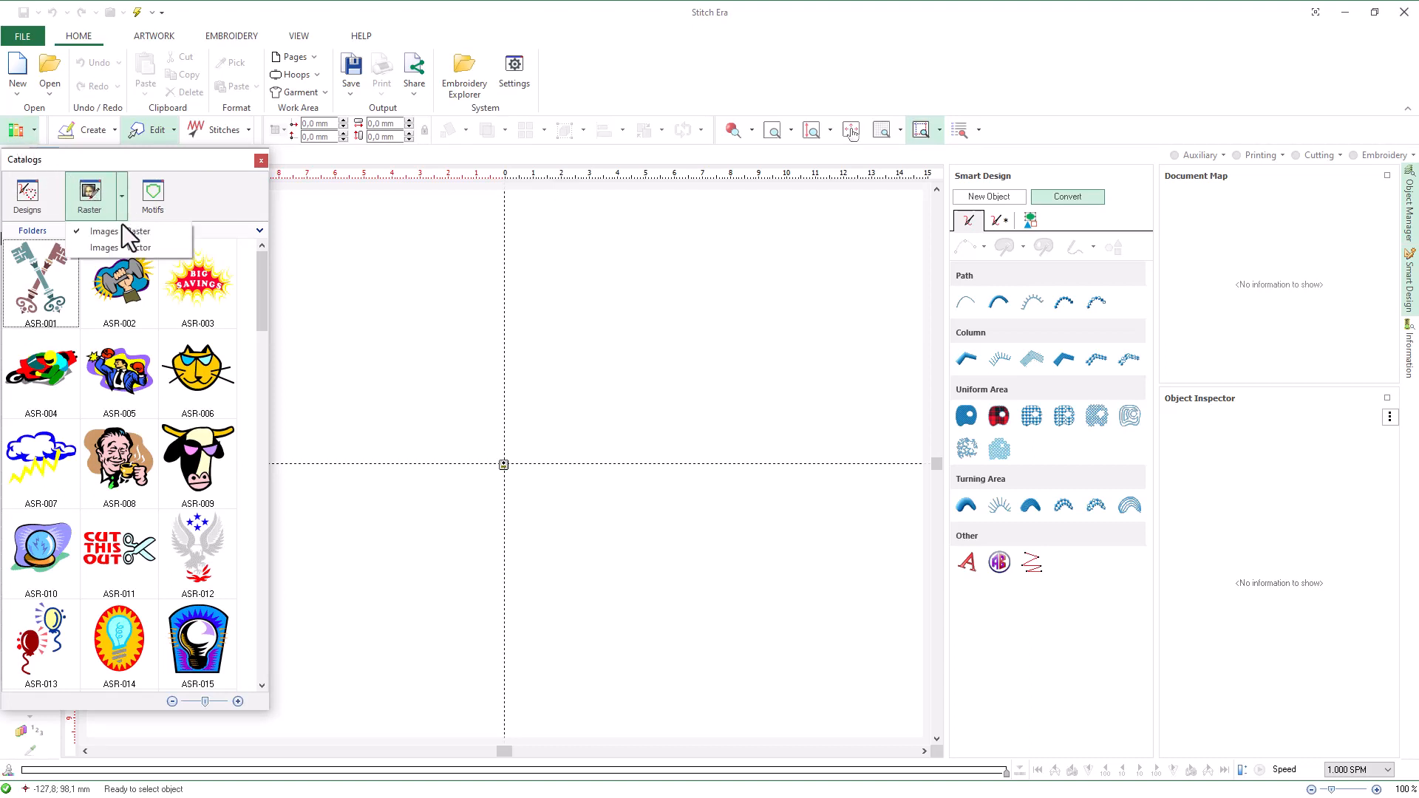
click(133, 244)
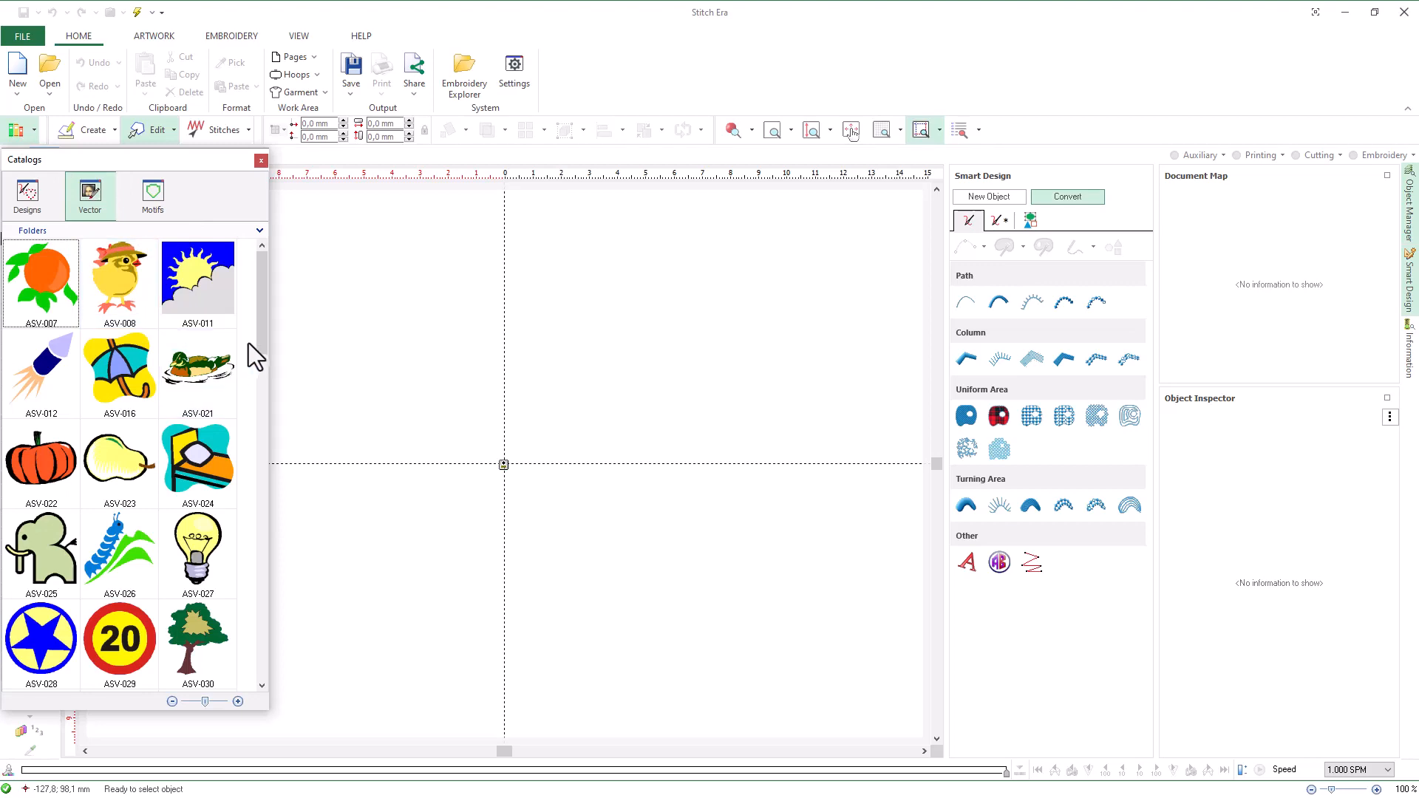
drag(263, 351, 267, 508)
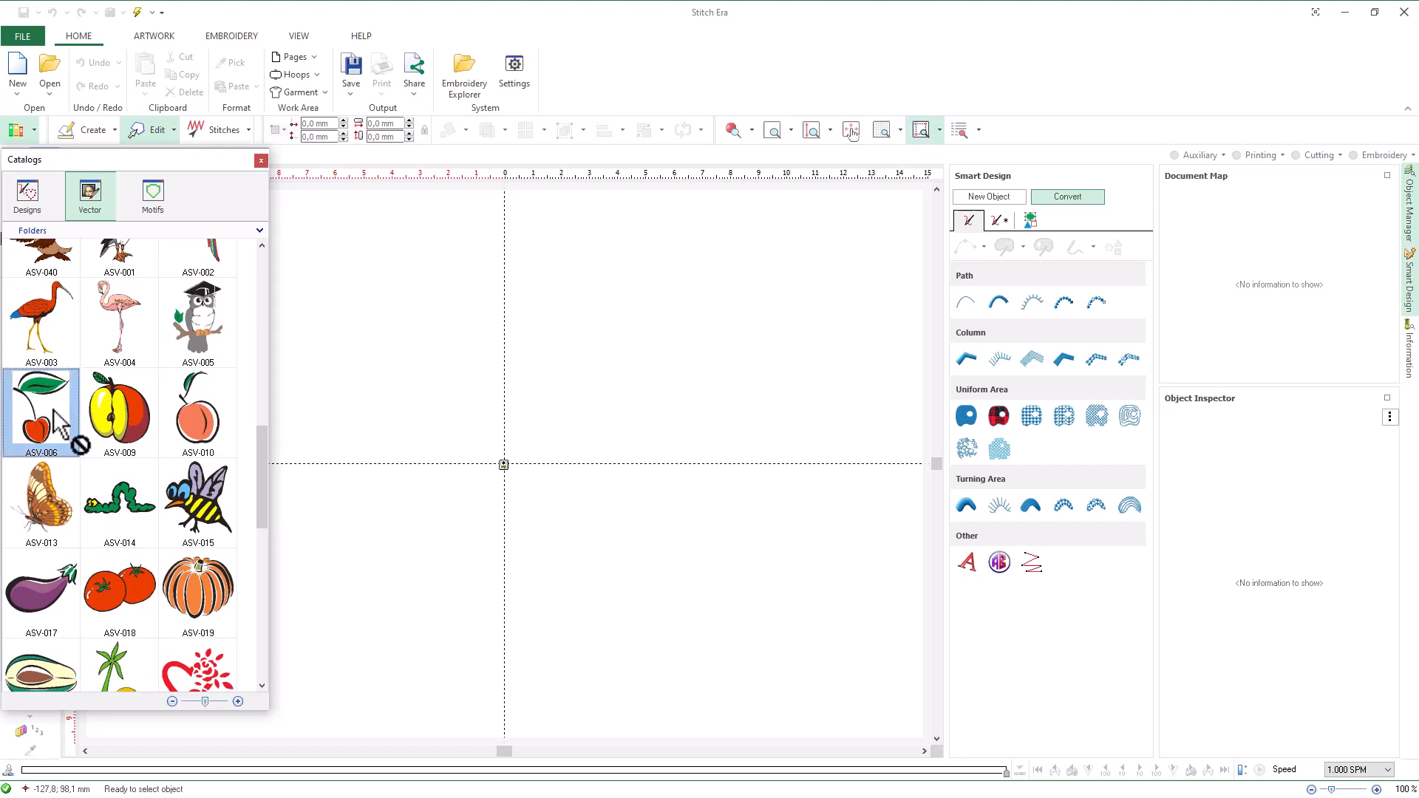
drag(37, 418, 309, 423)
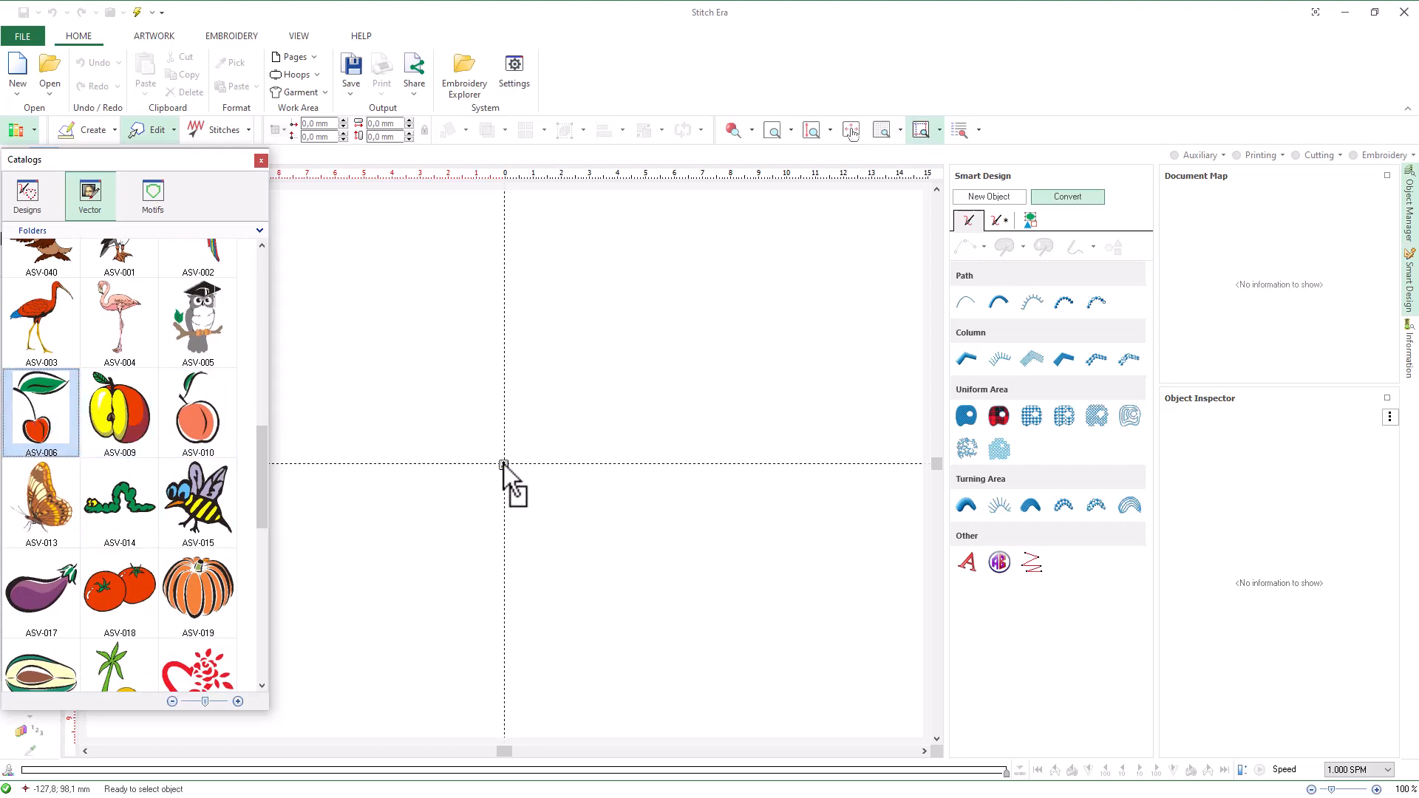
drag(505, 464, 505, 464)
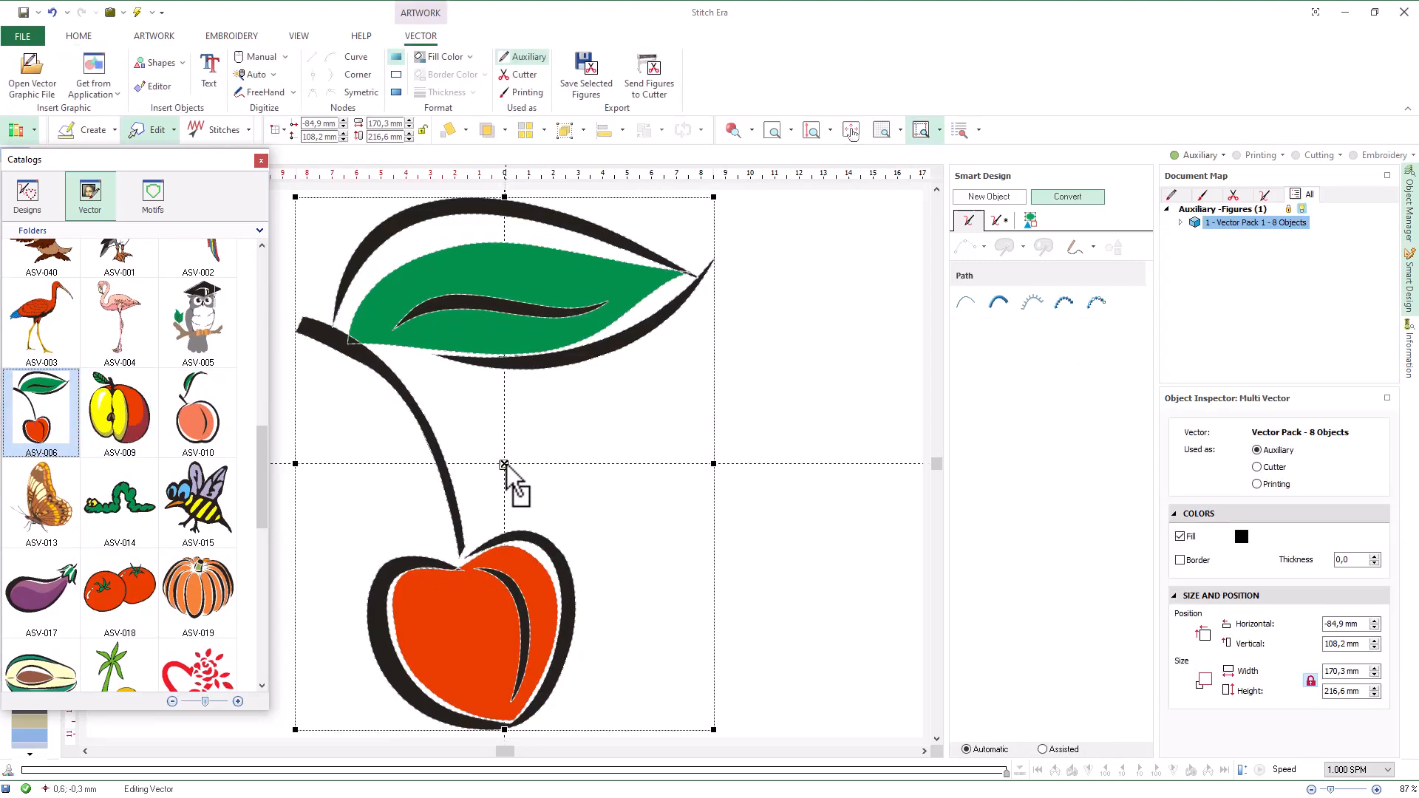
click(261, 161)
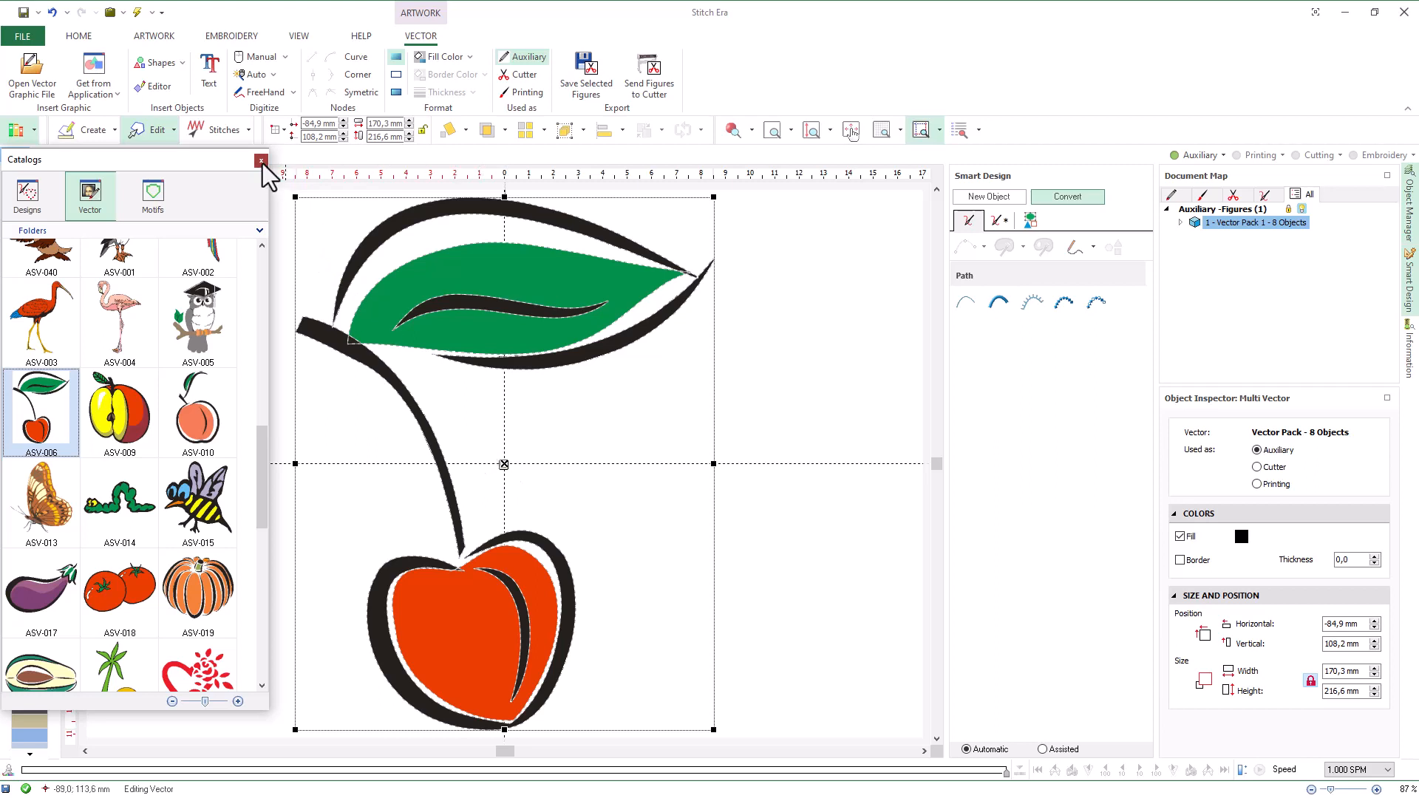
Step: Rescale the cherry artwork to 174.1 by 221.4 mm, using a reference length measured across the fruit
click(467, 133)
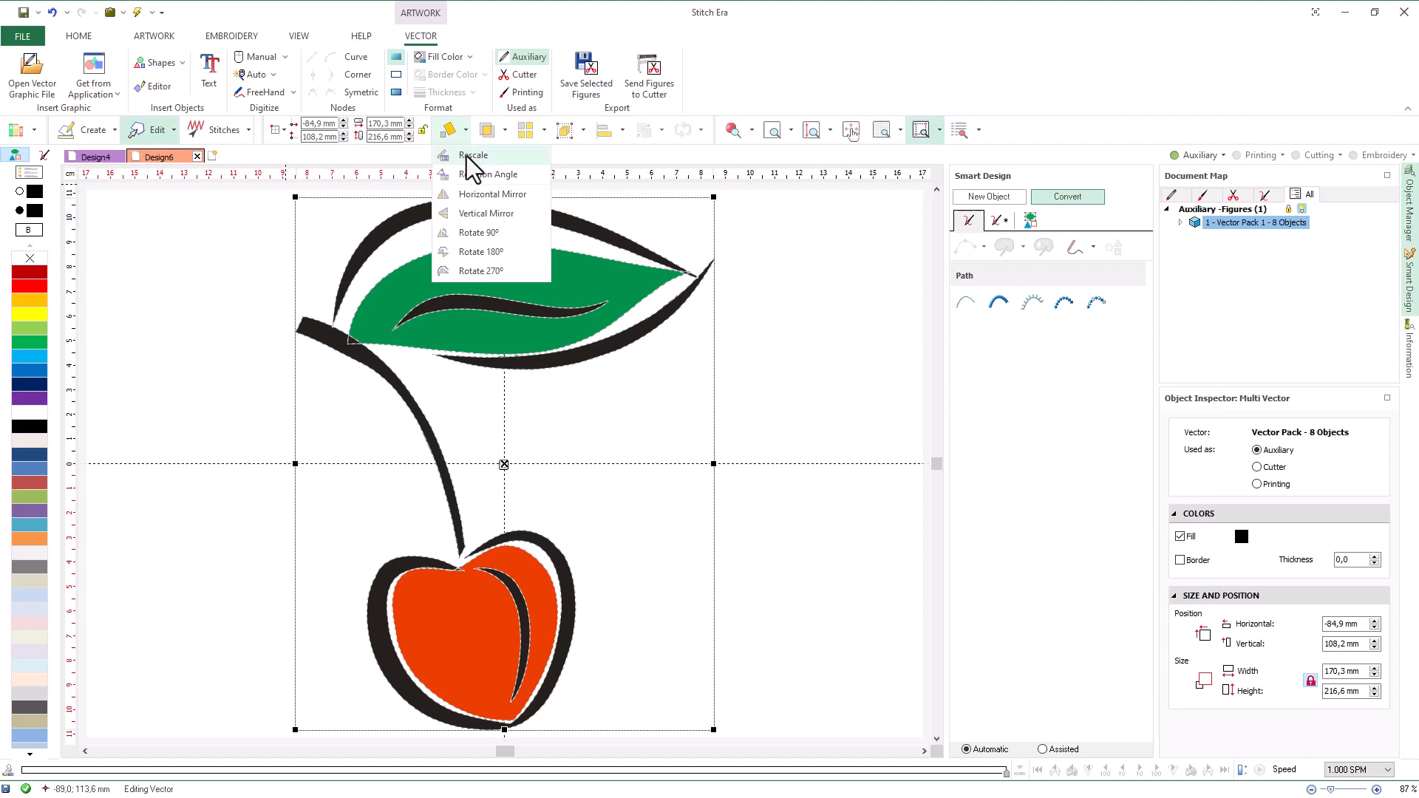
click(467, 155)
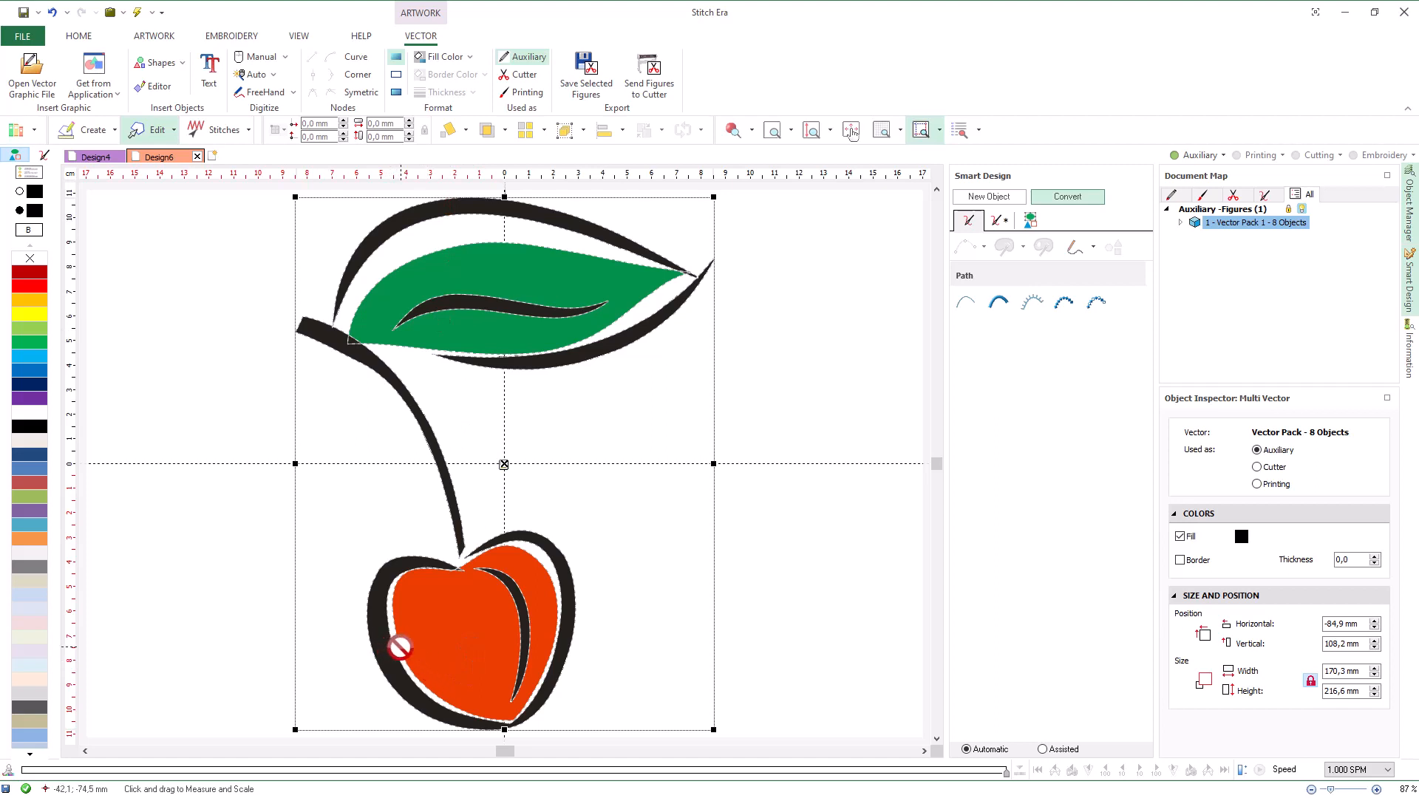
drag(400, 647, 558, 588)
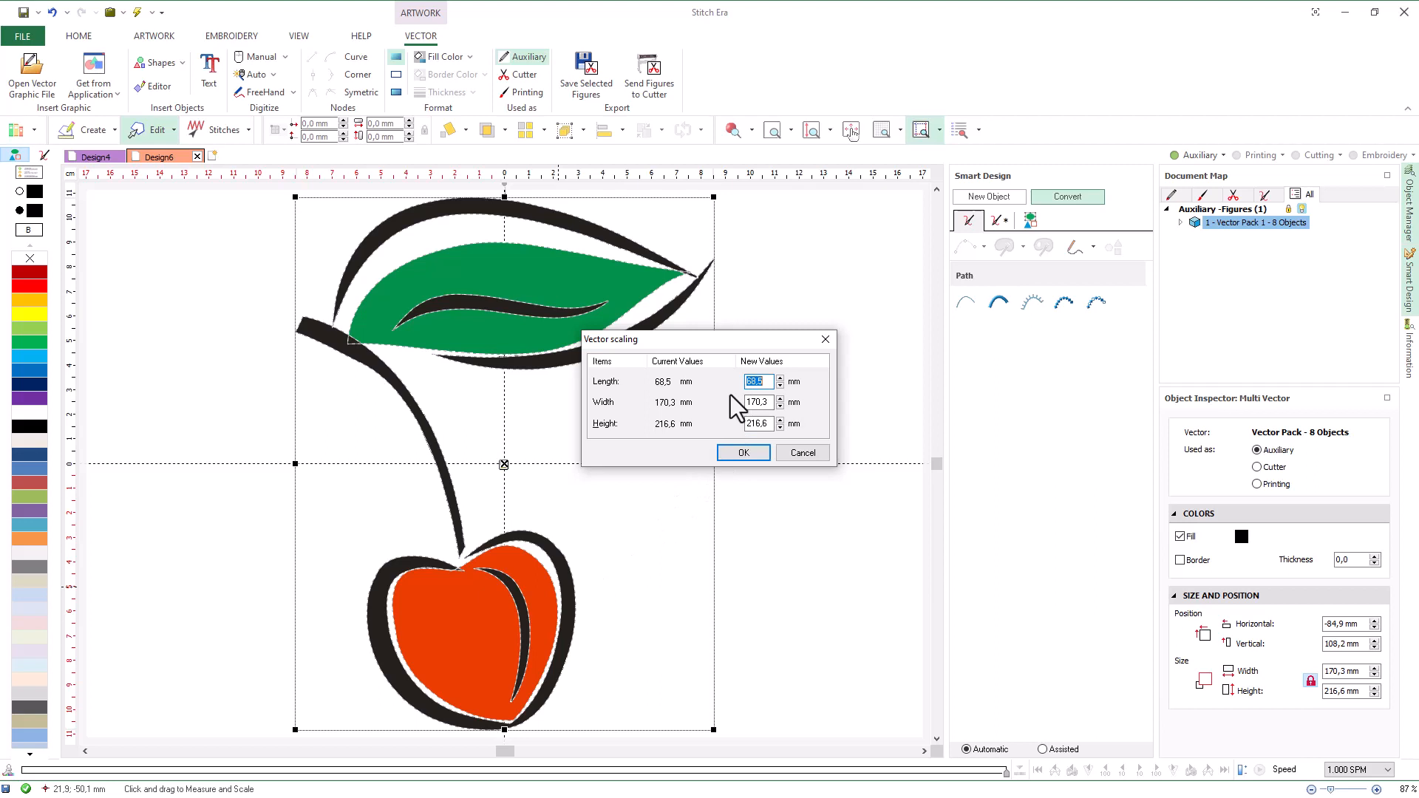
click(743, 453)
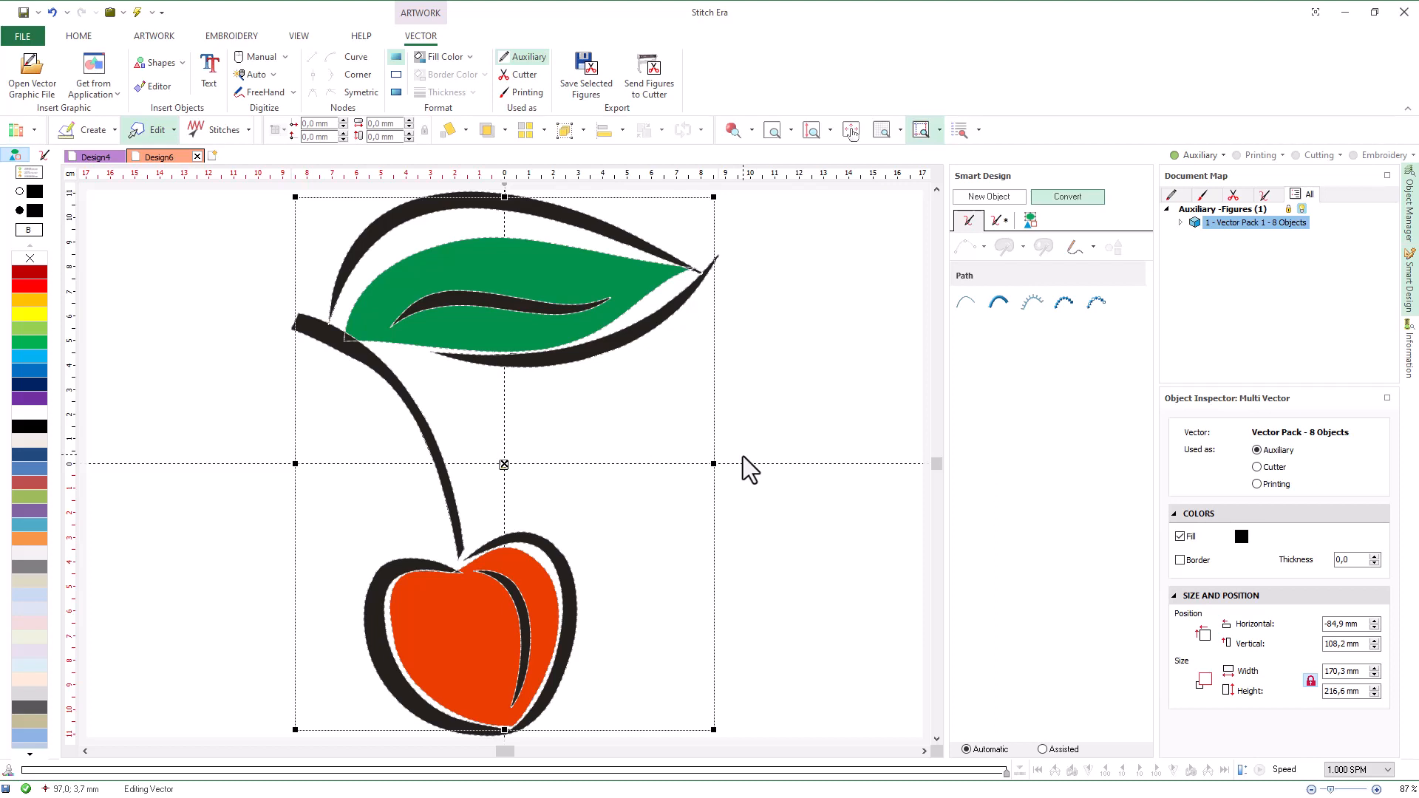
Step: Ungroup the cherry vector pack into its separate Bezier curves
click(1210, 222)
click(1181, 222)
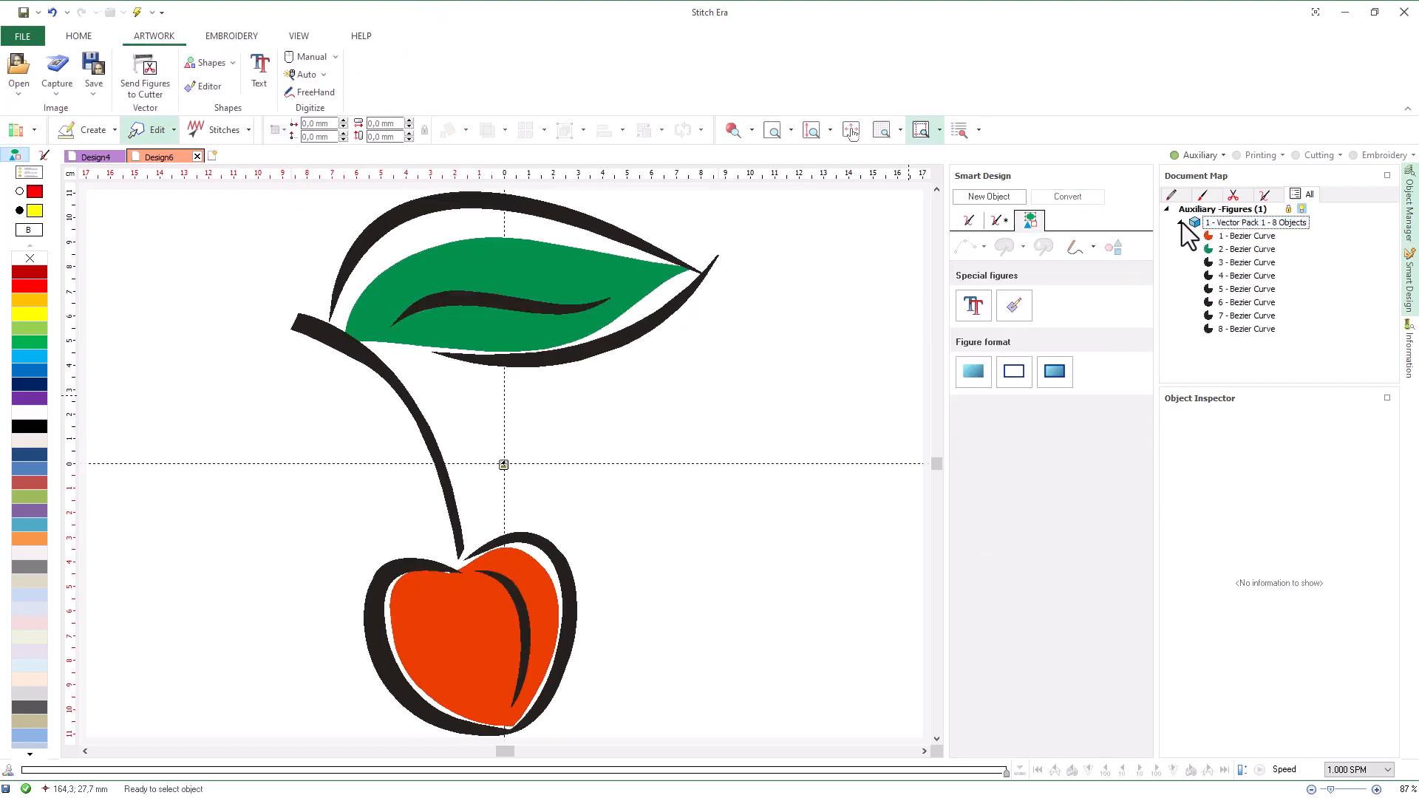
click(1182, 223)
click(1217, 222)
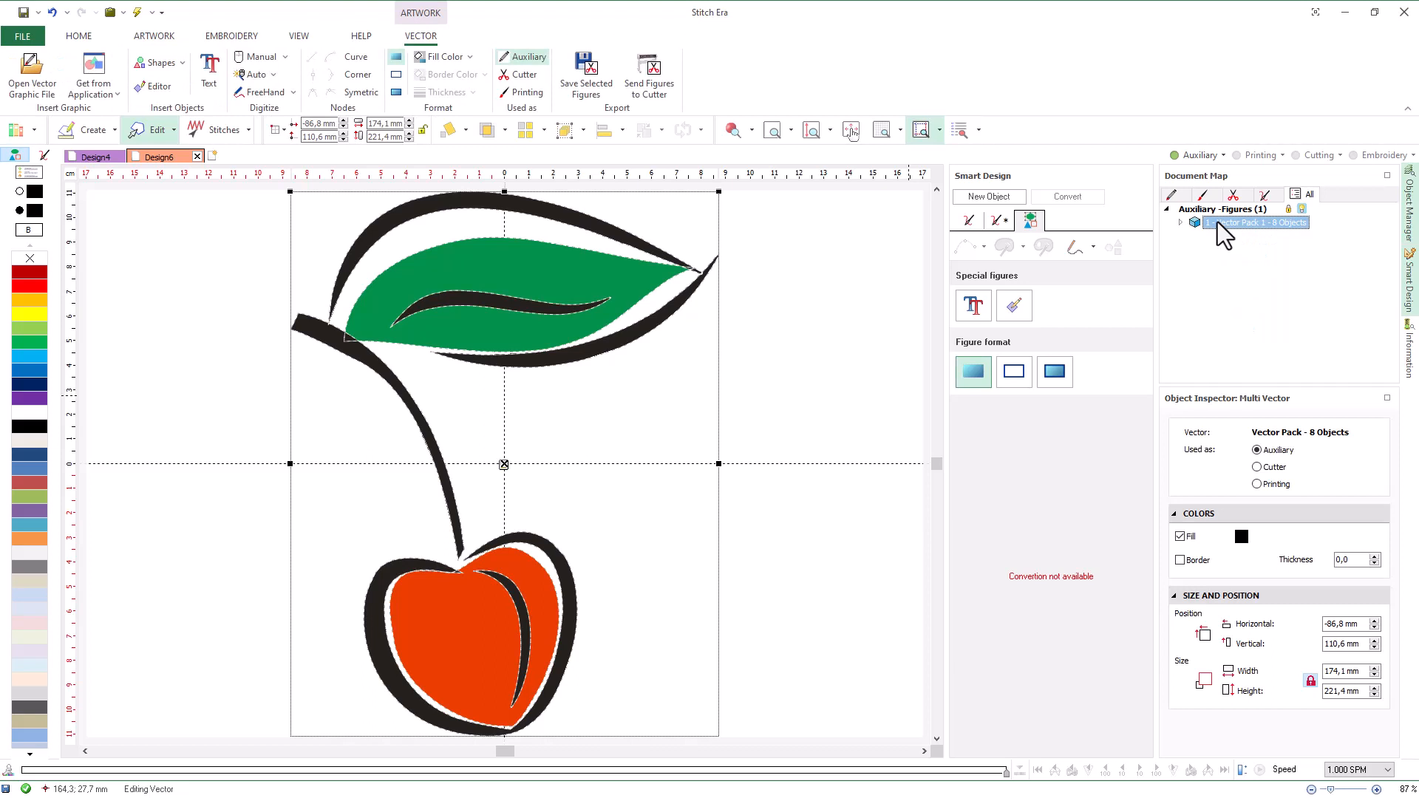
right_click(1224, 235)
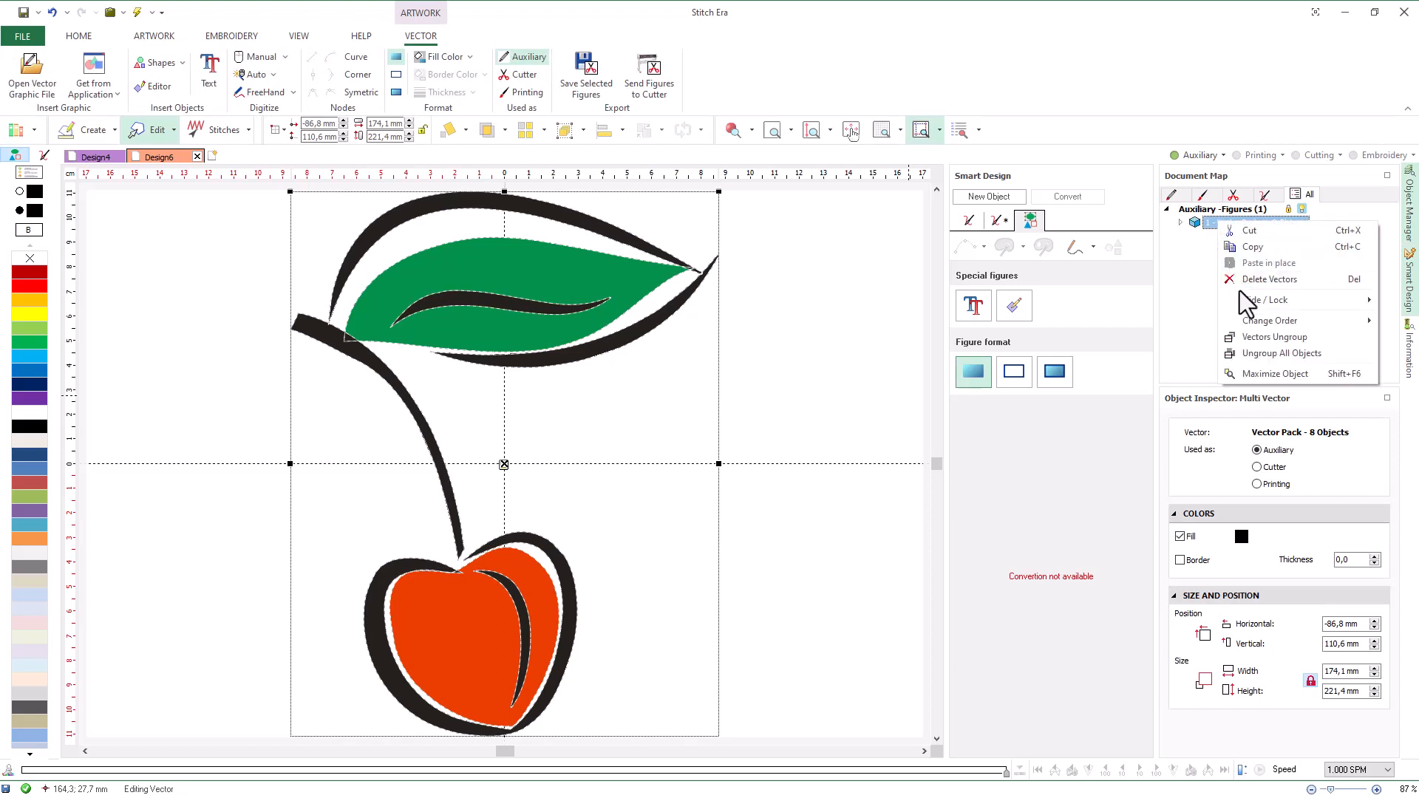
click(1241, 339)
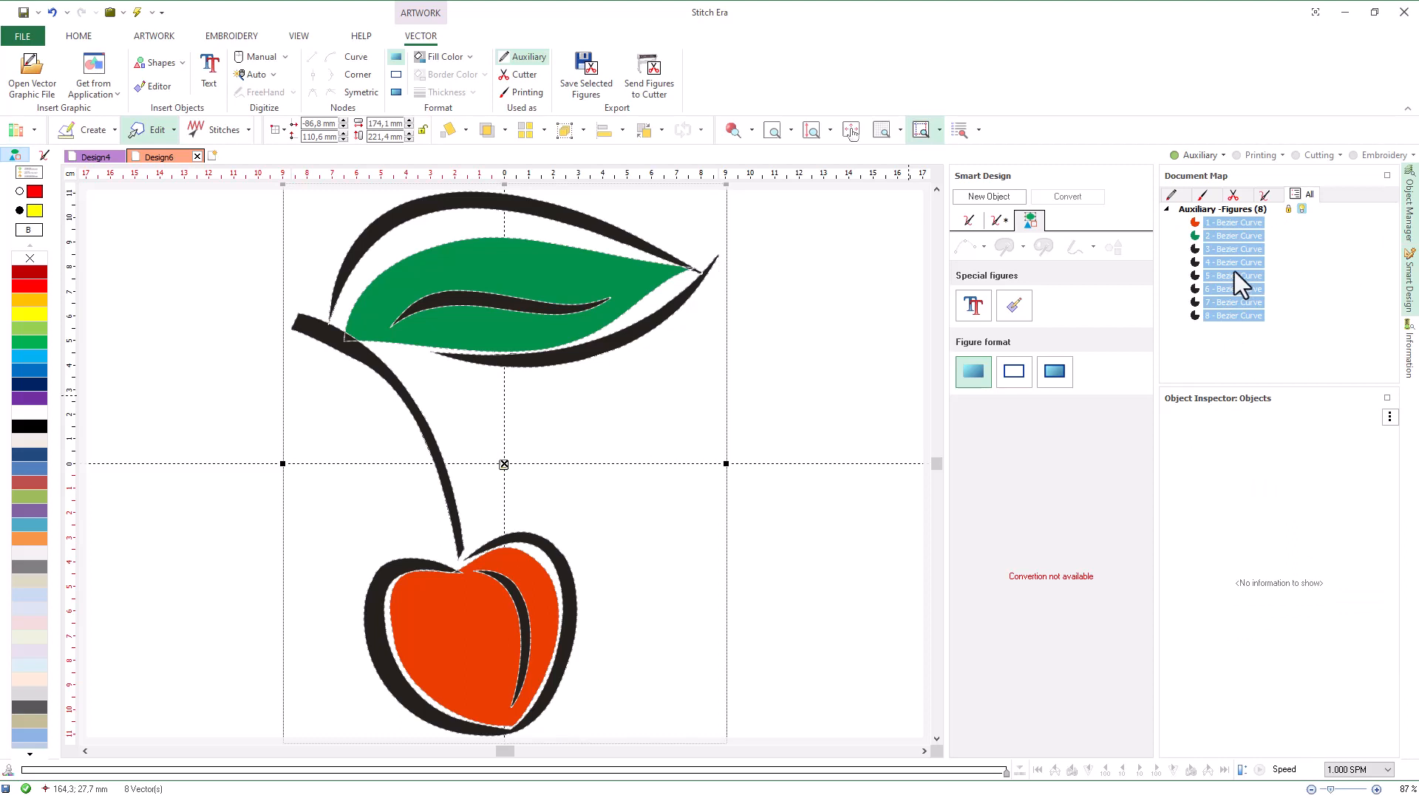
Step: Check the ungrouped red, green and black Bezier curves by selecting them individually, leaving none selected
click(1239, 224)
click(1237, 236)
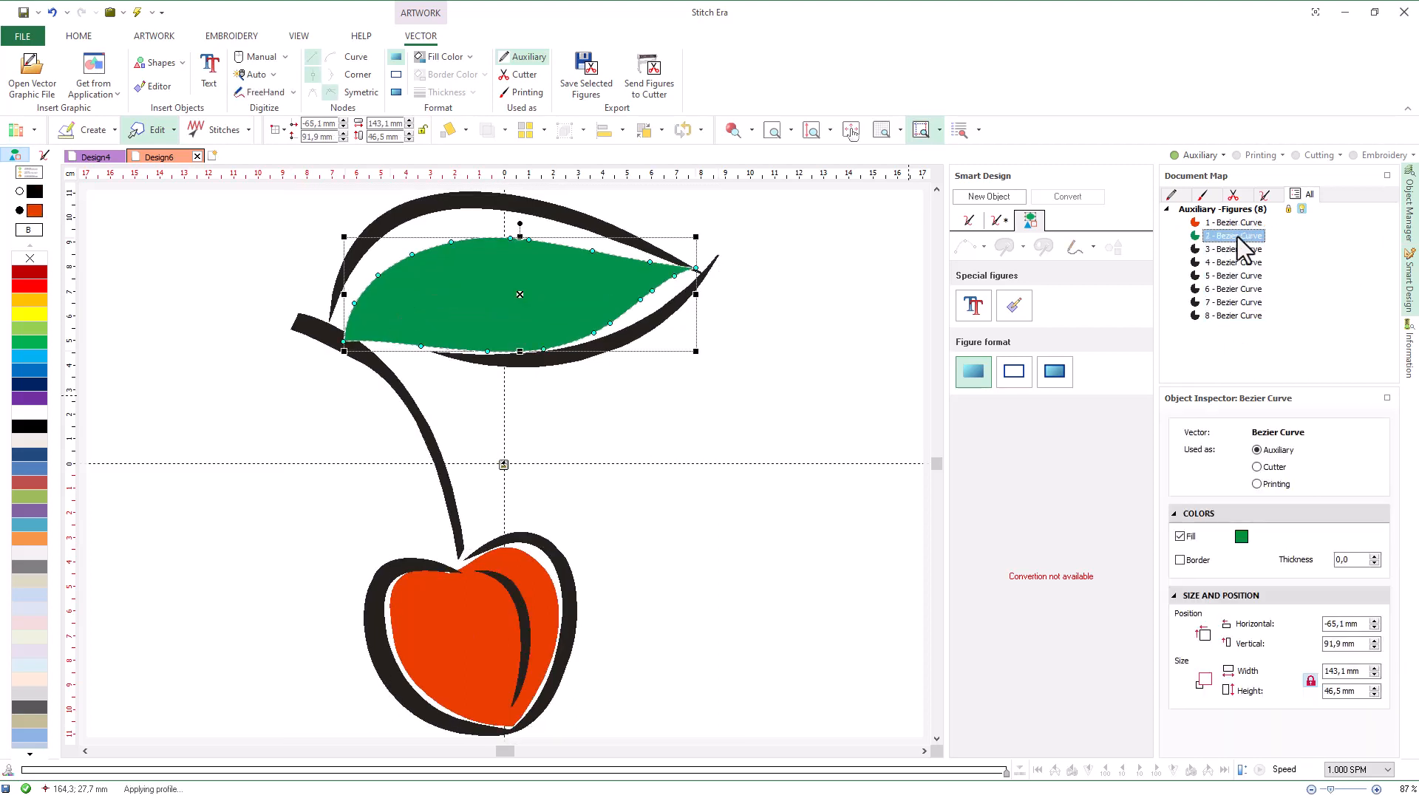
click(1239, 250)
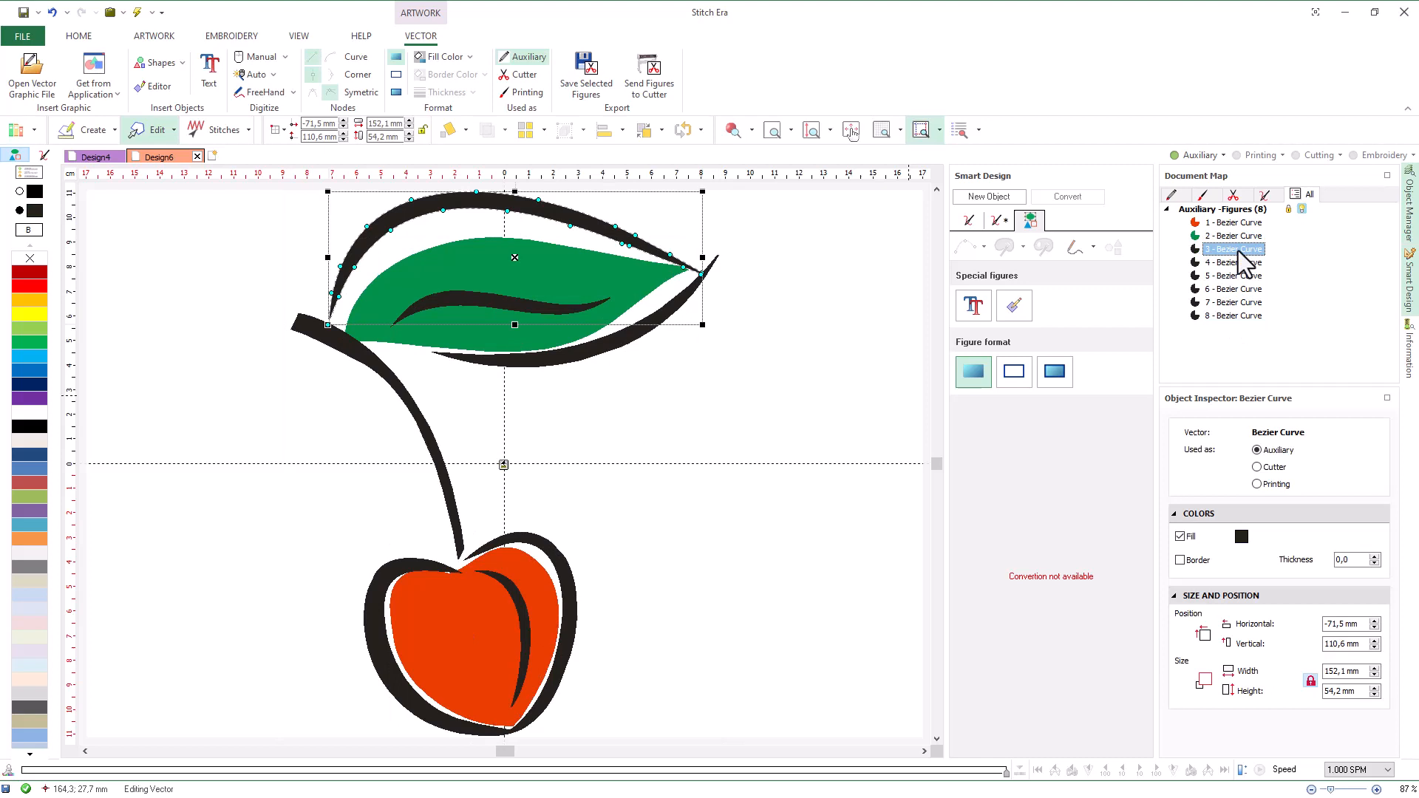
click(1305, 247)
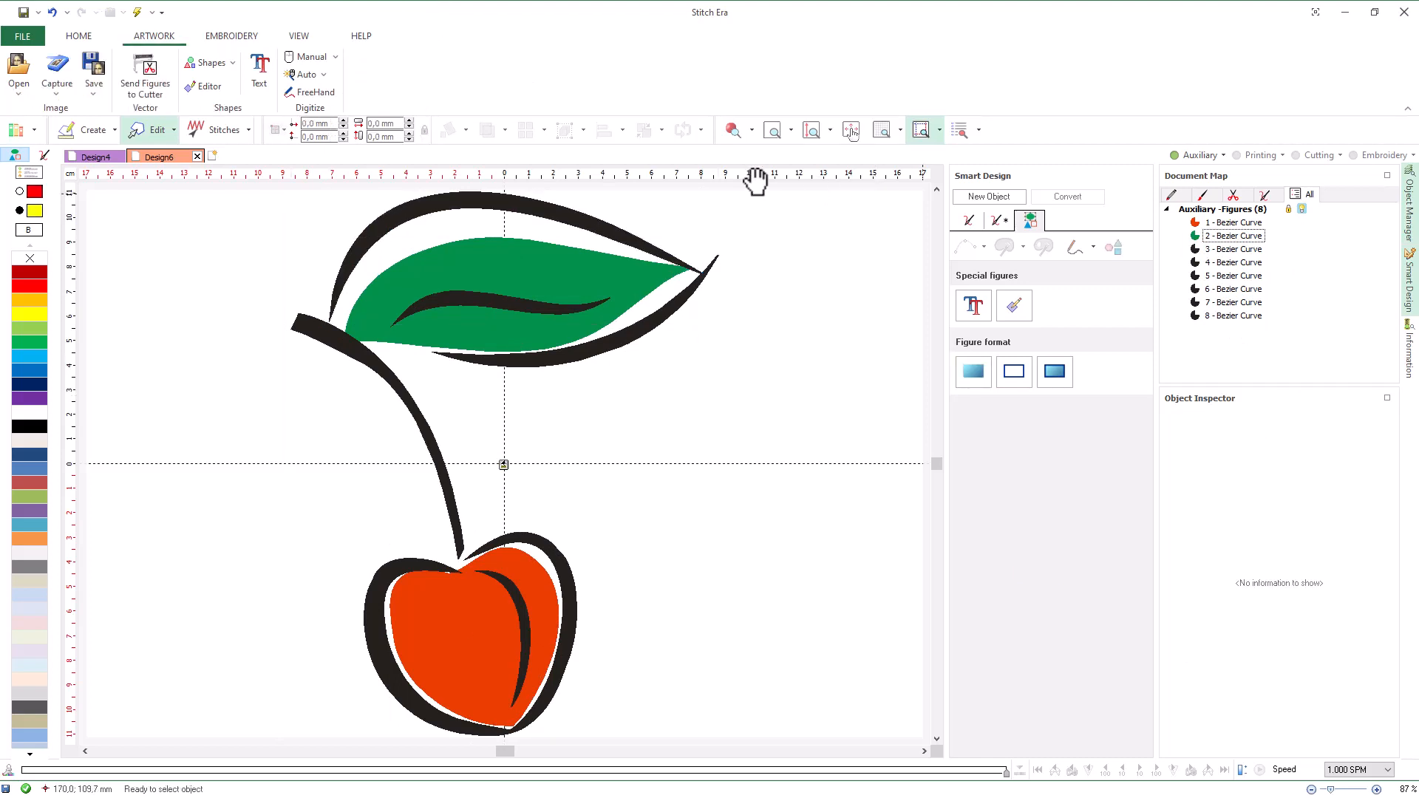
Step: Open the embroidery thread palette and show only the ARC - Isacord Polyester thread chart
click(218, 37)
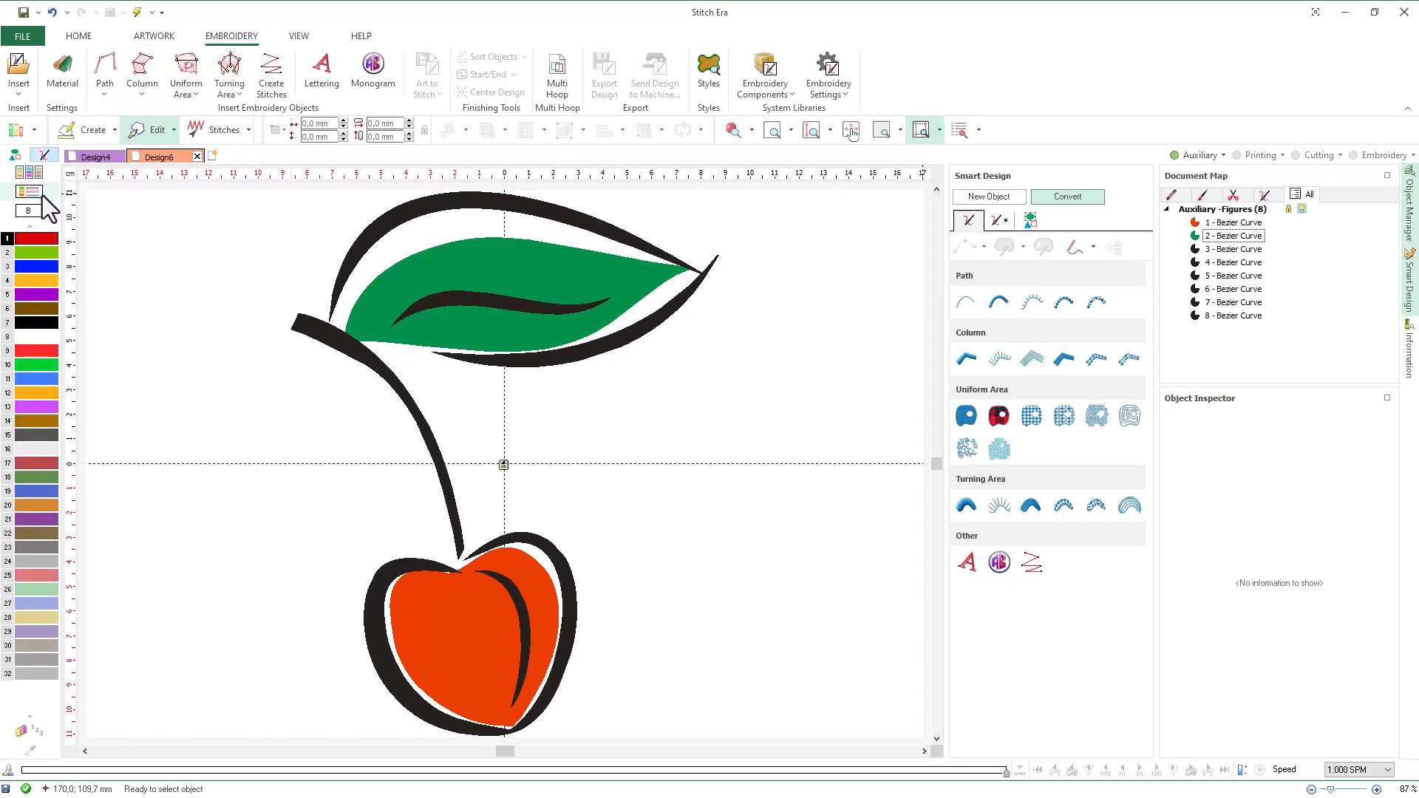
click(42, 195)
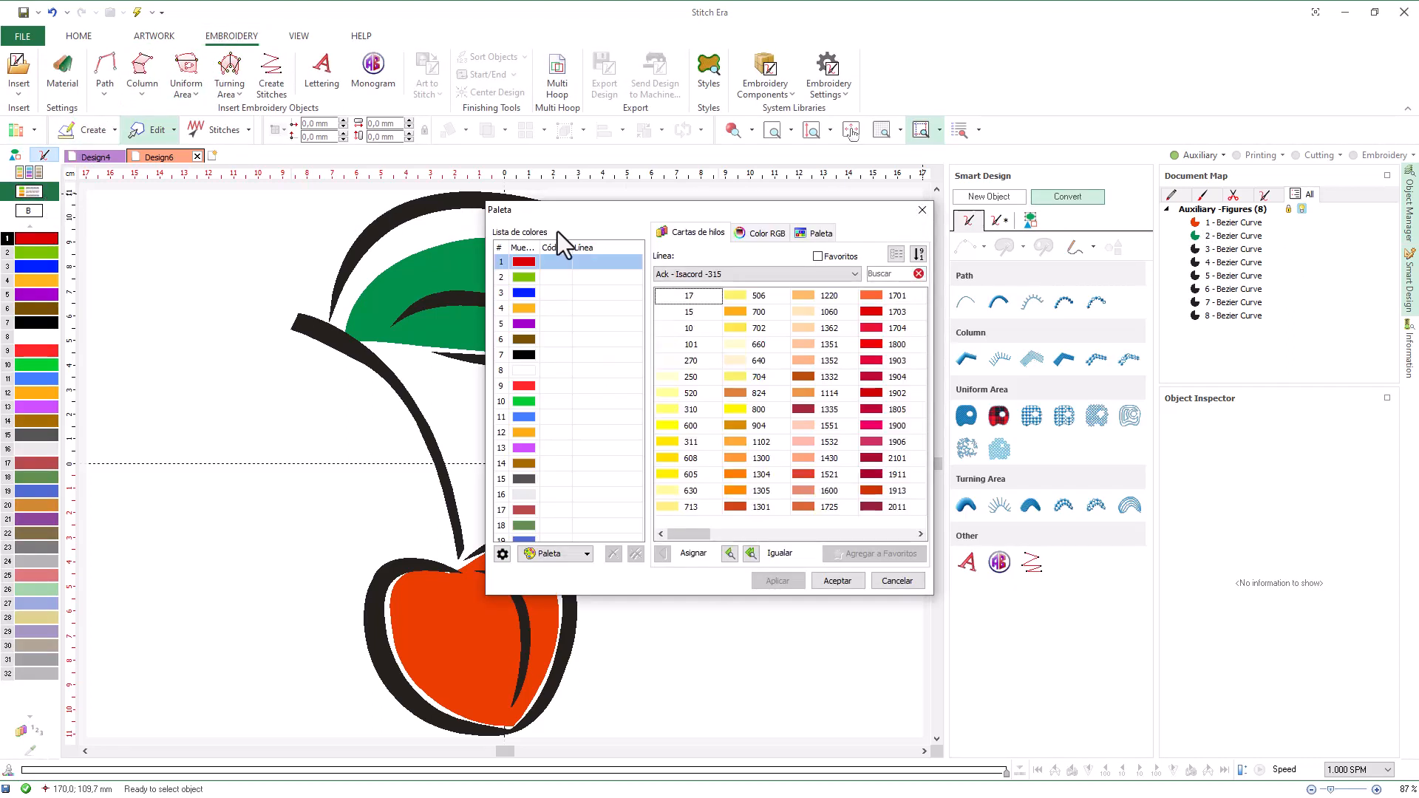
click(569, 263)
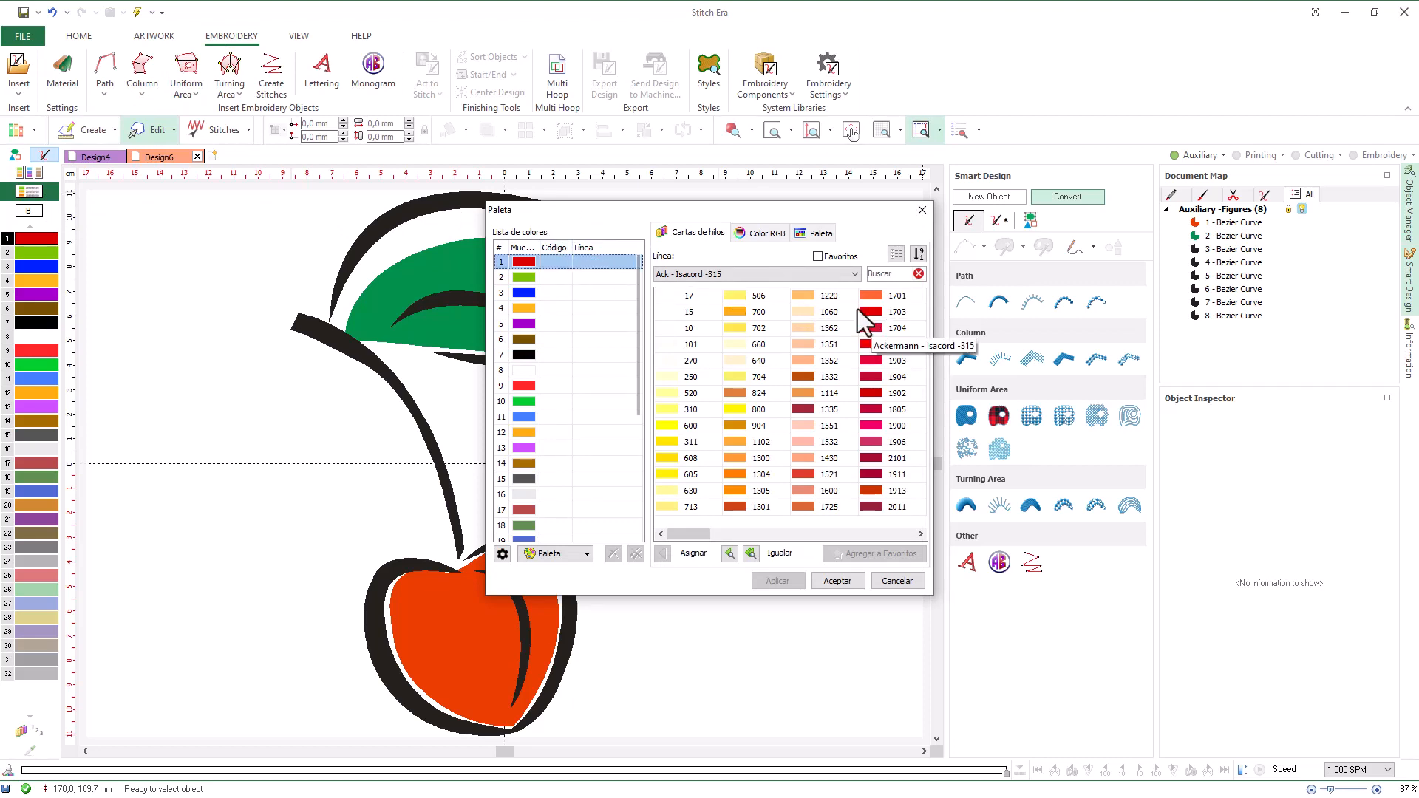
click(841, 278)
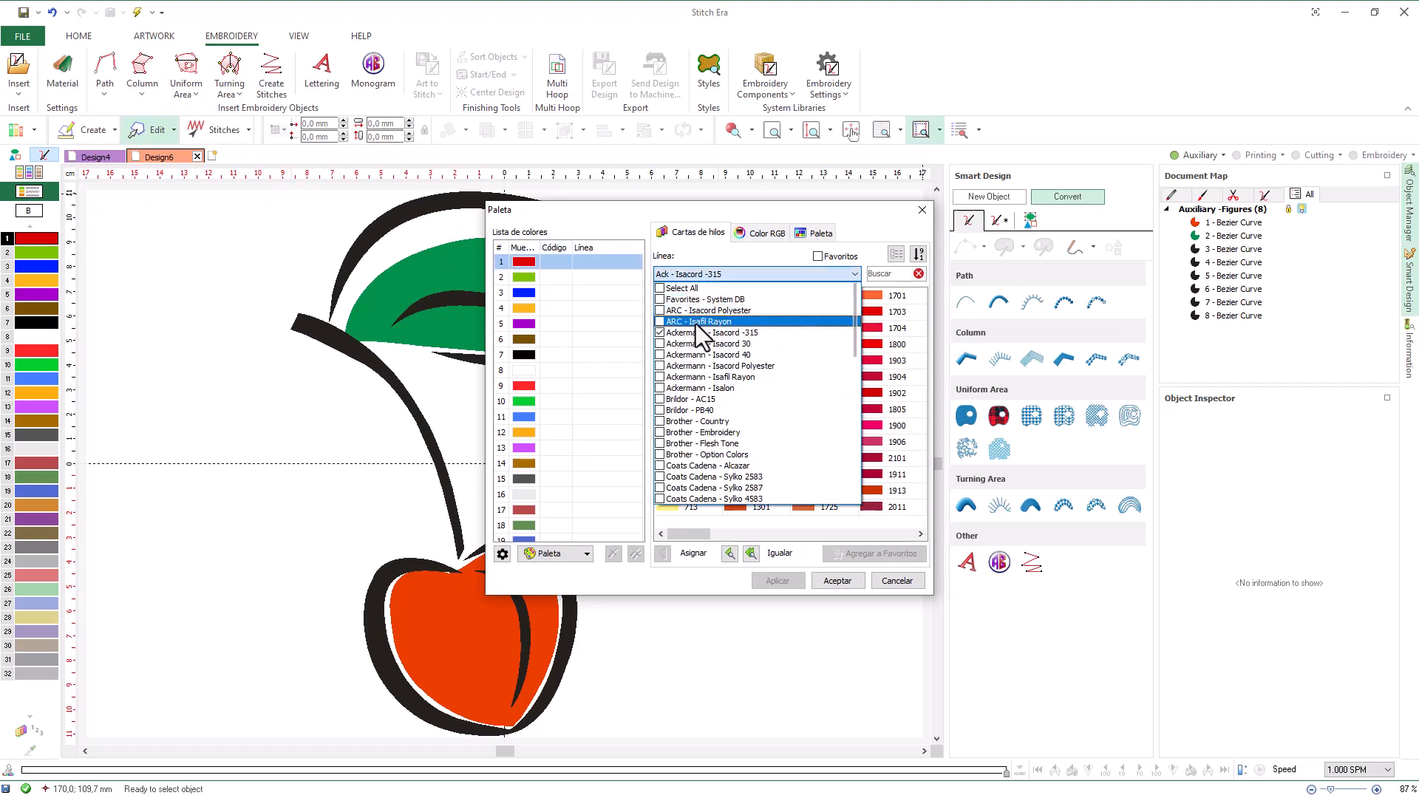
click(659, 310)
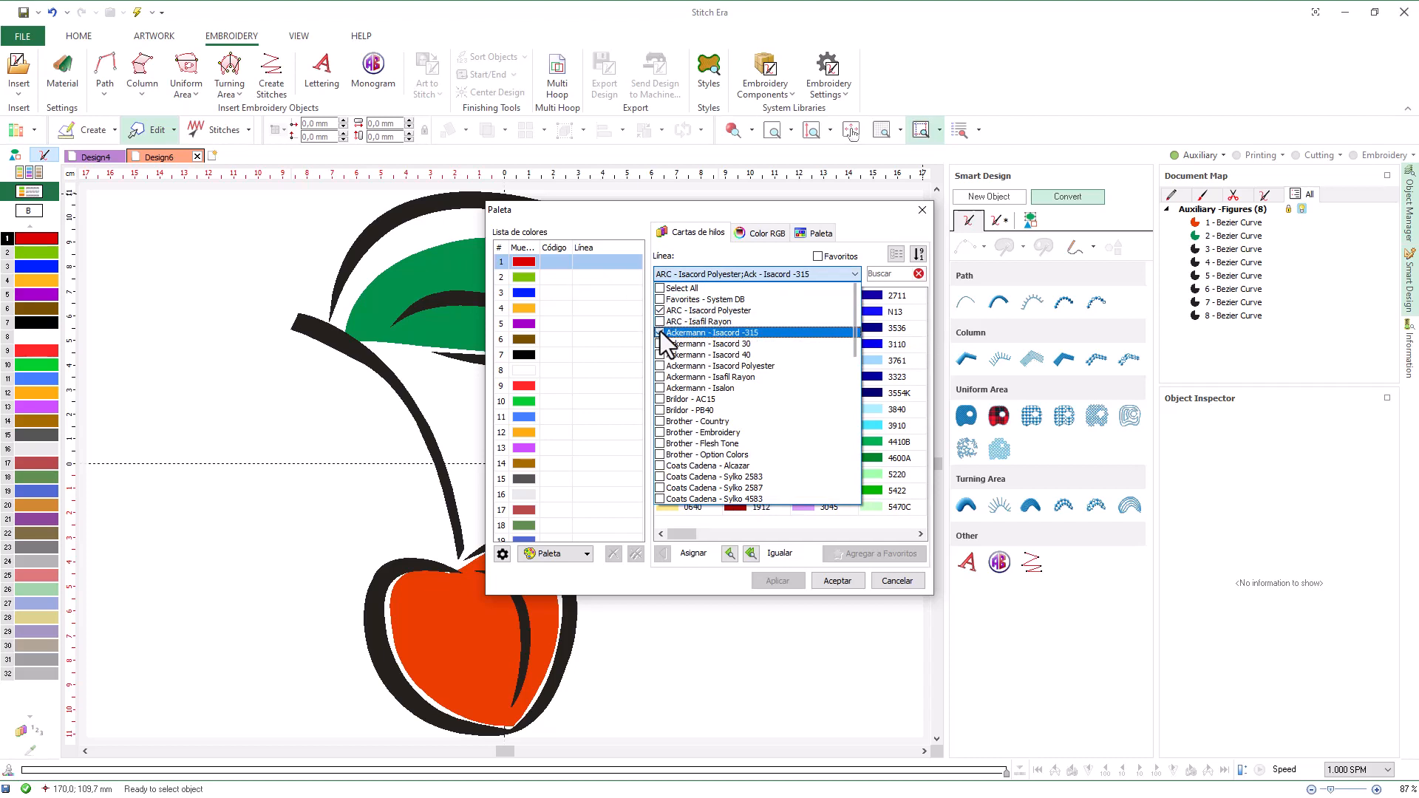
click(659, 331)
click(765, 257)
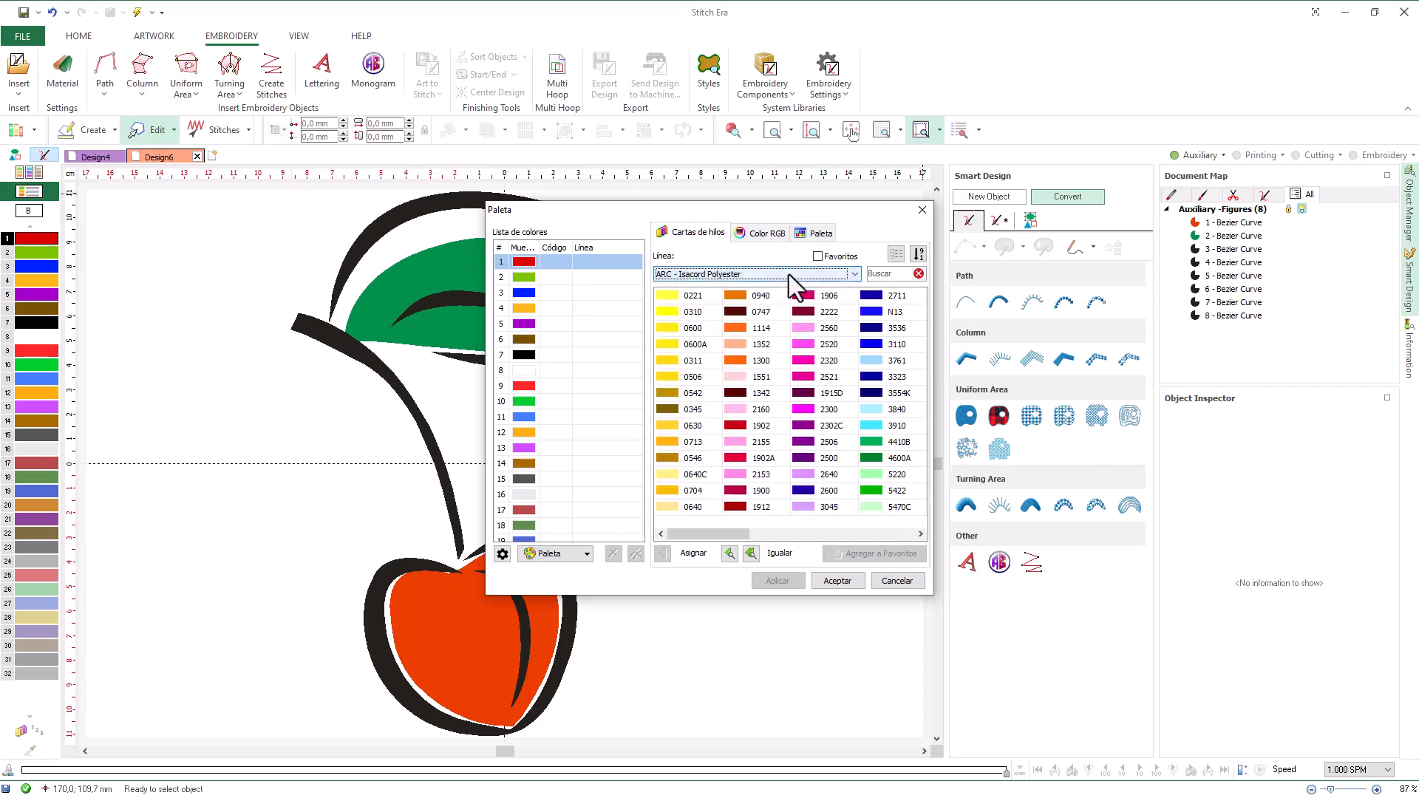
Step: Assign Isacord threads 0940, 4410B and 5374 to the first three palette colours and accept the palette
double_click(756, 296)
click(627, 278)
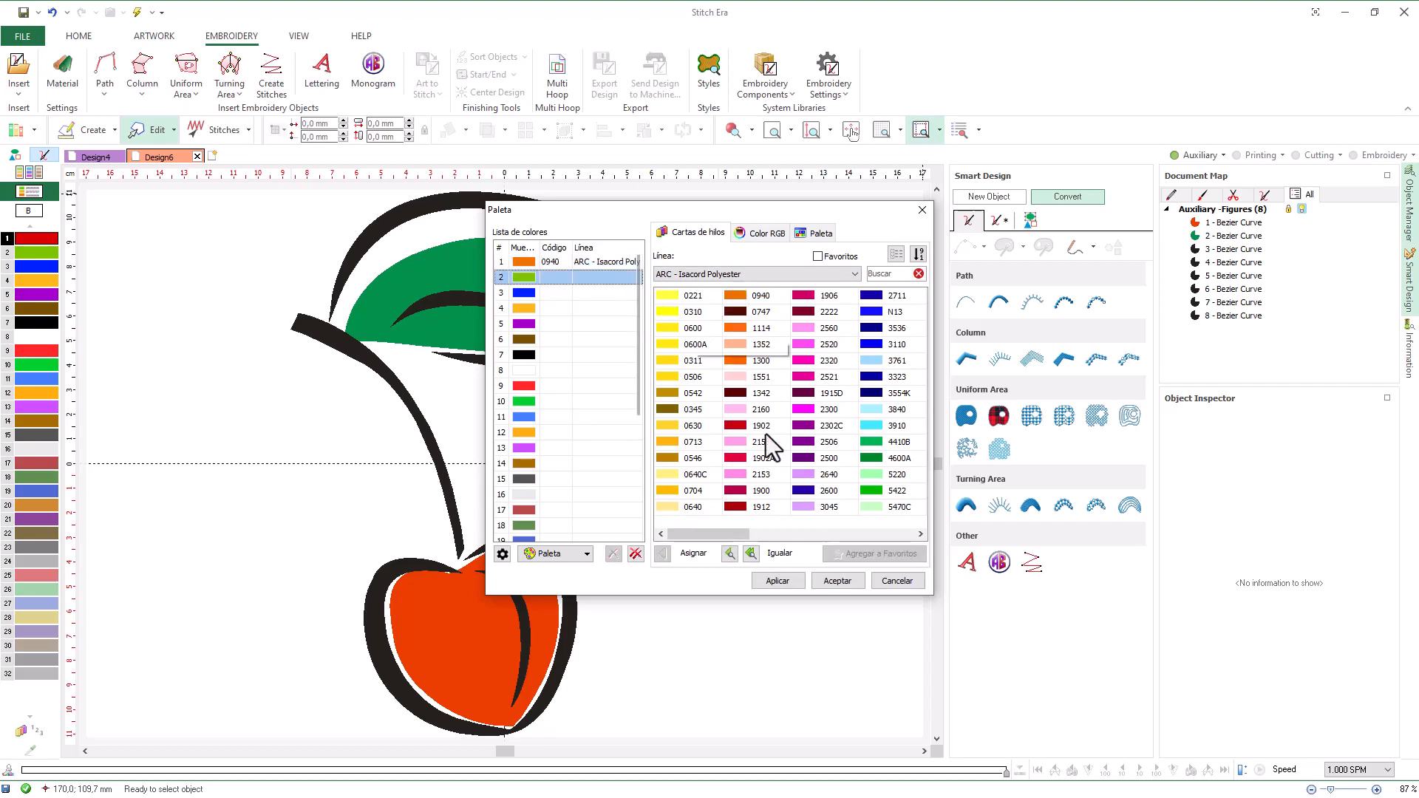
double_click(899, 444)
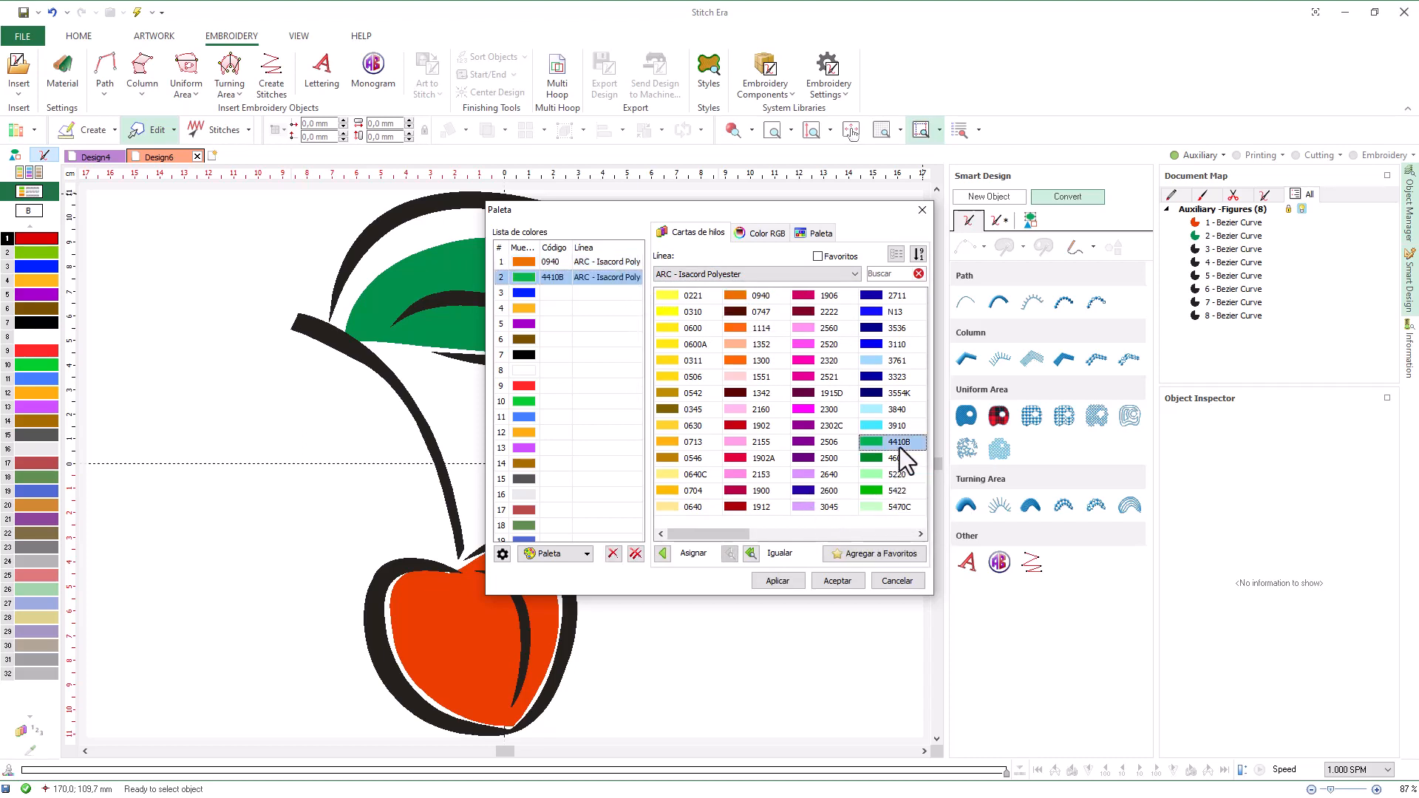
click(620, 296)
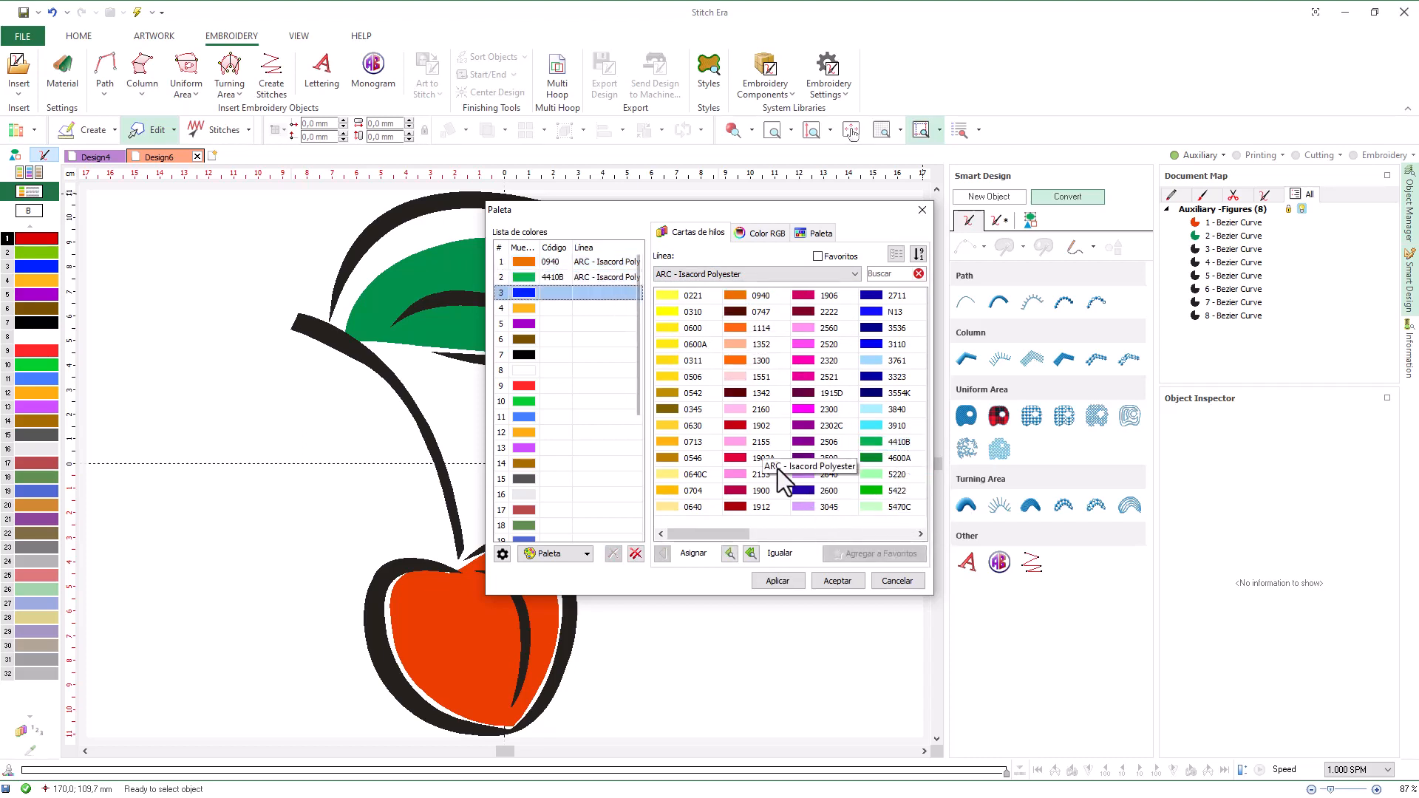
click(807, 533)
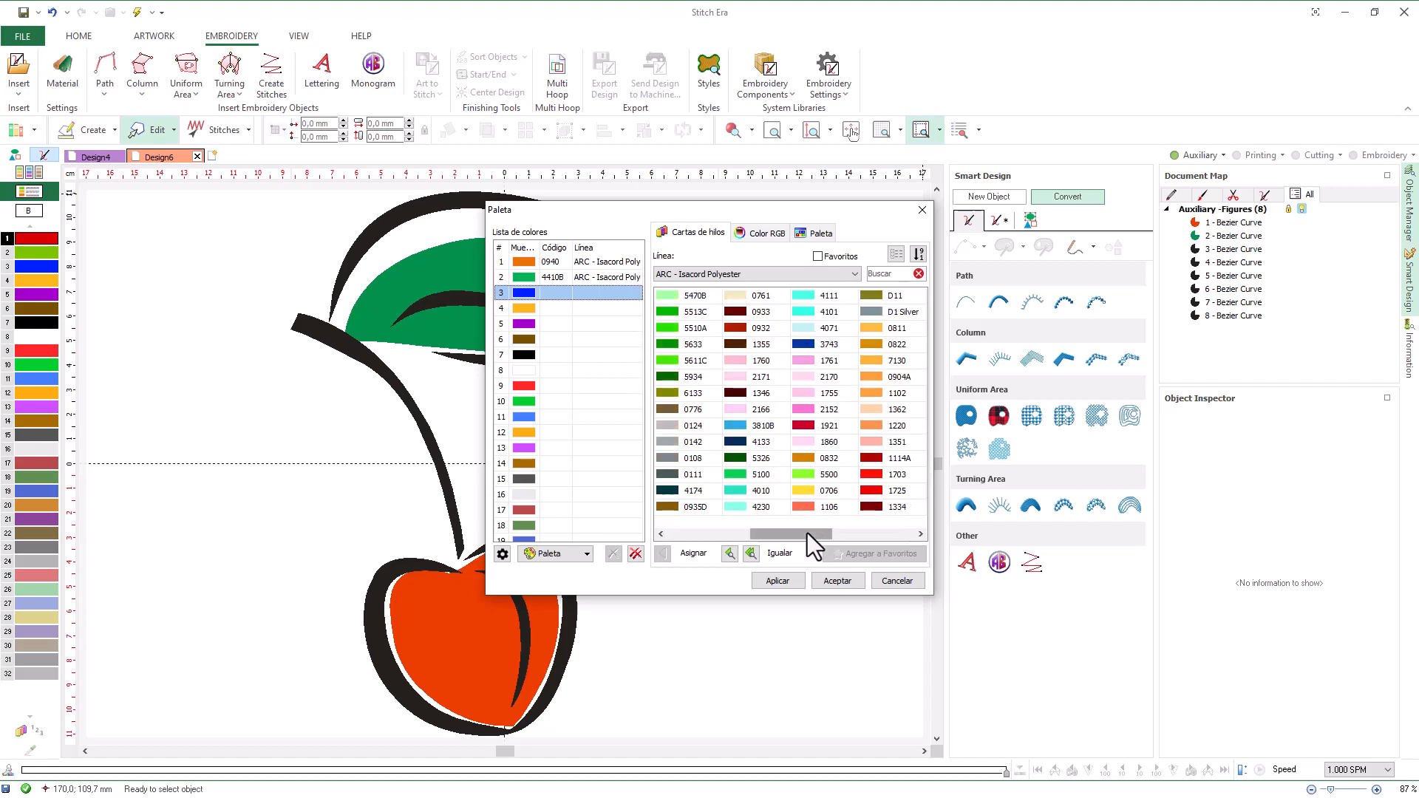
drag(807, 534, 896, 535)
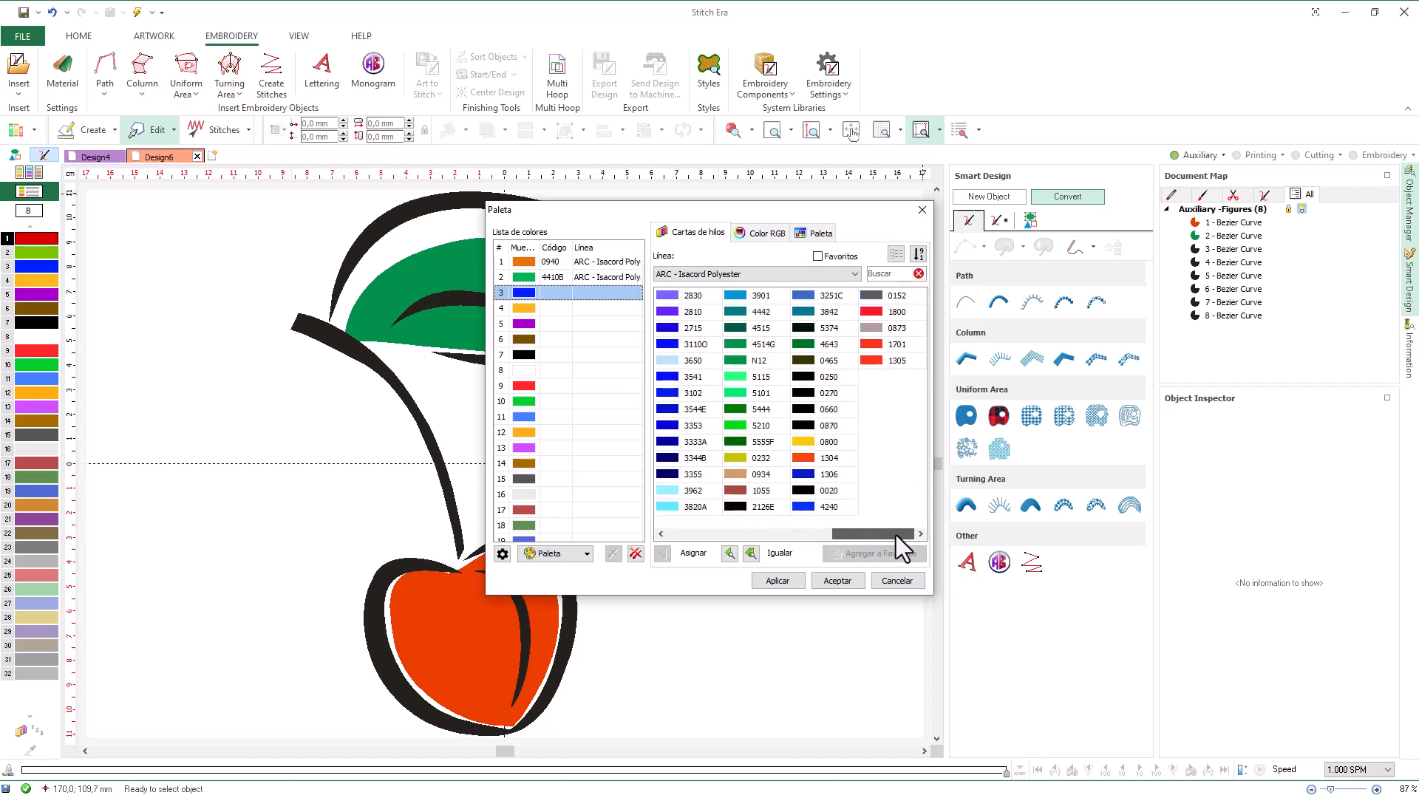
double_click(818, 329)
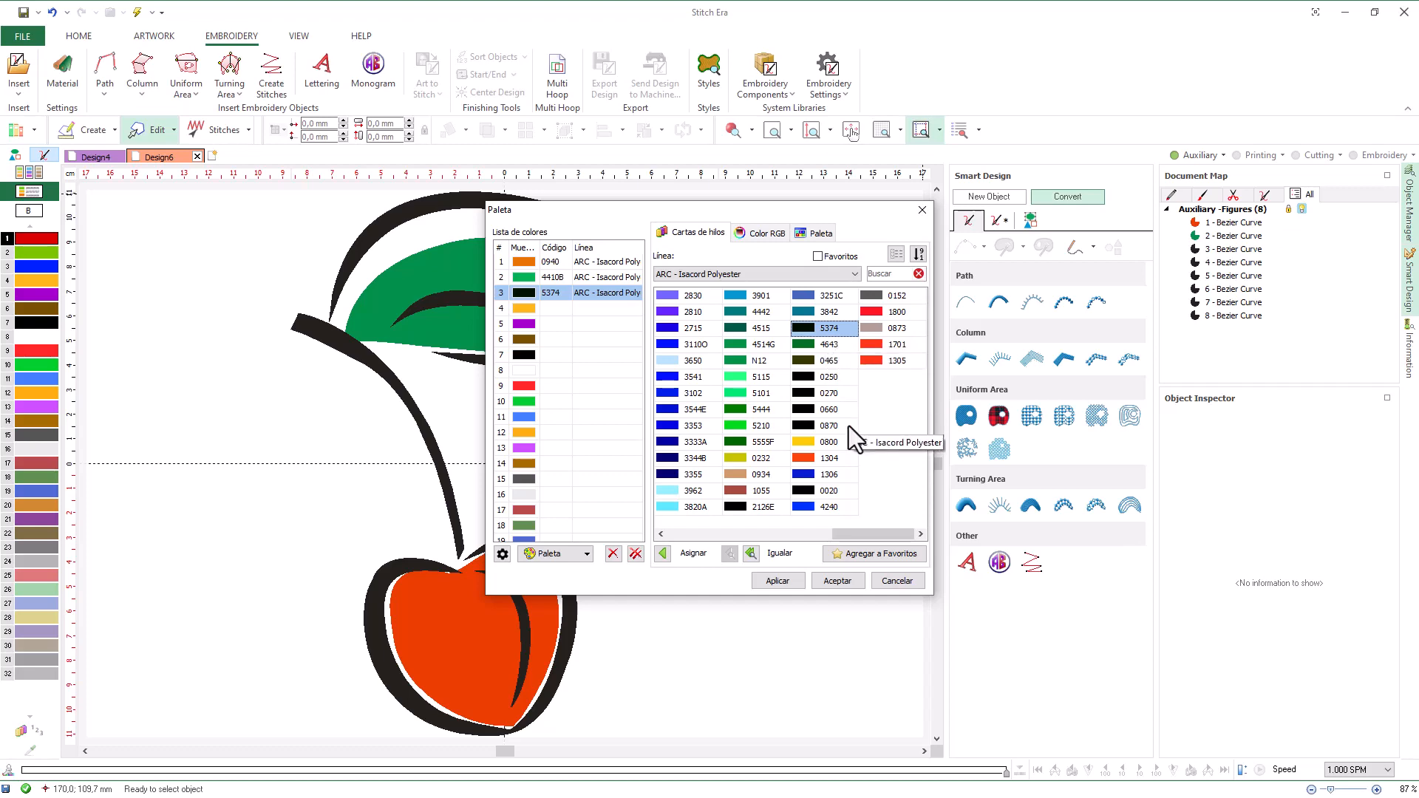
click(841, 582)
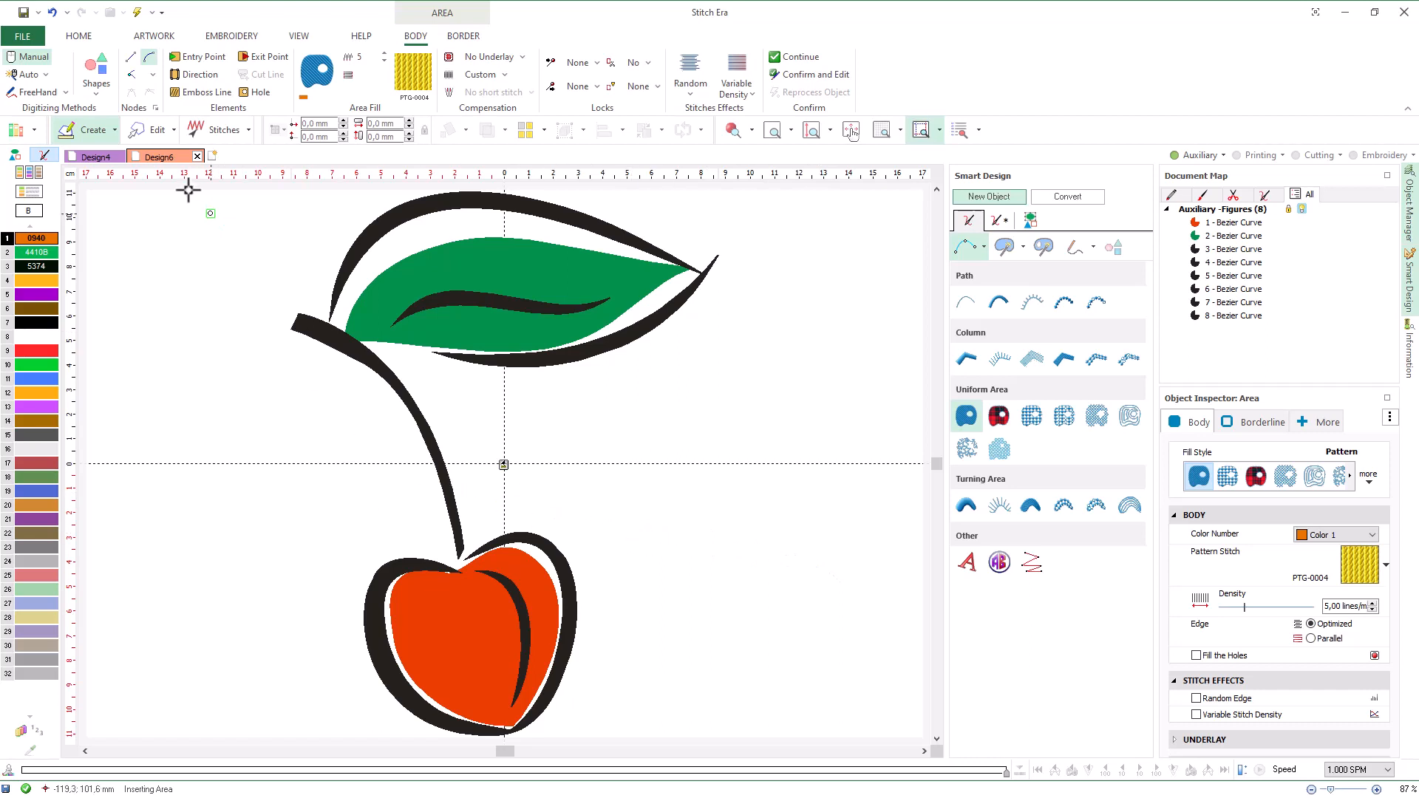
Step: Convert the red cherry fruit into a uniform-area pattern fill and give it the Uniform pattern PTM-0004
click(132, 122)
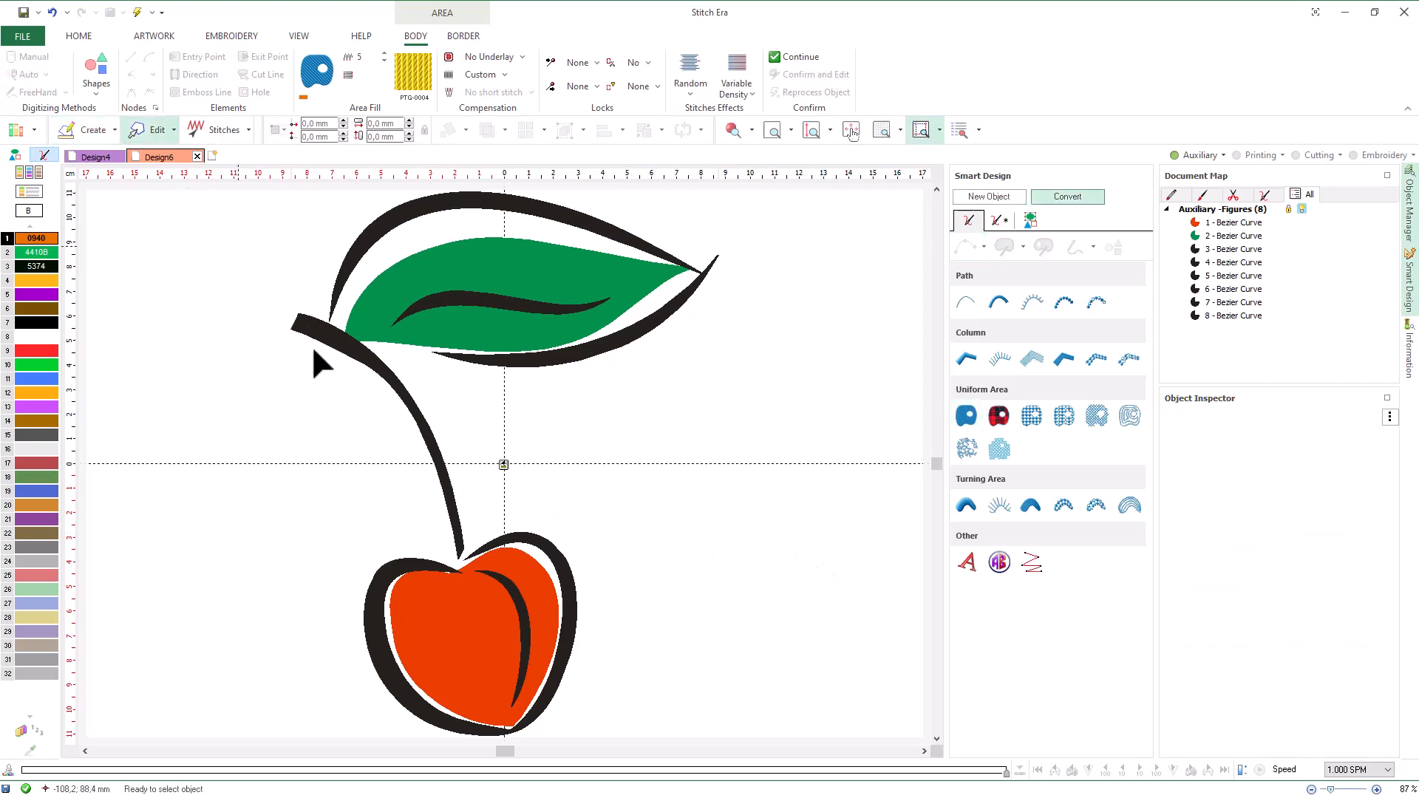
click(427, 617)
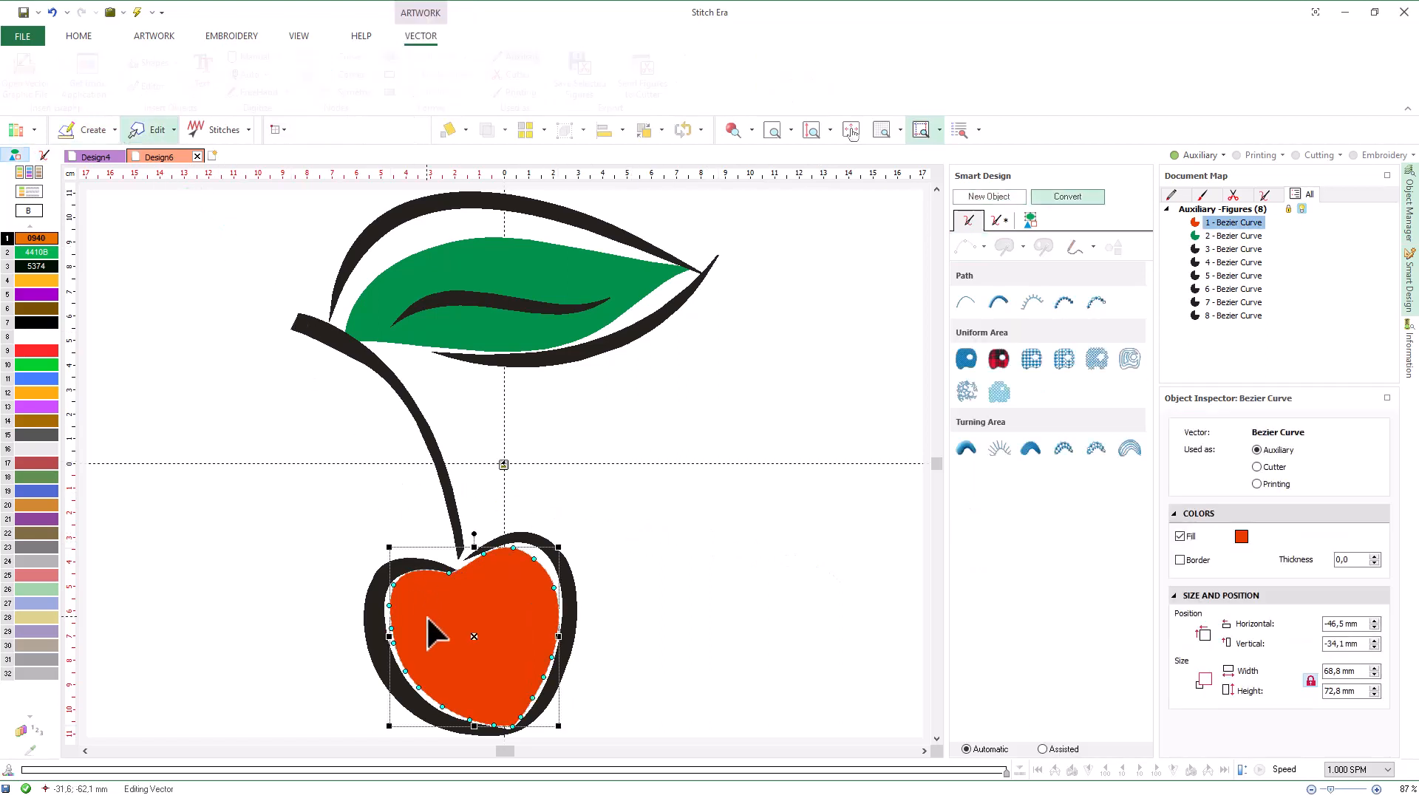
click(966, 362)
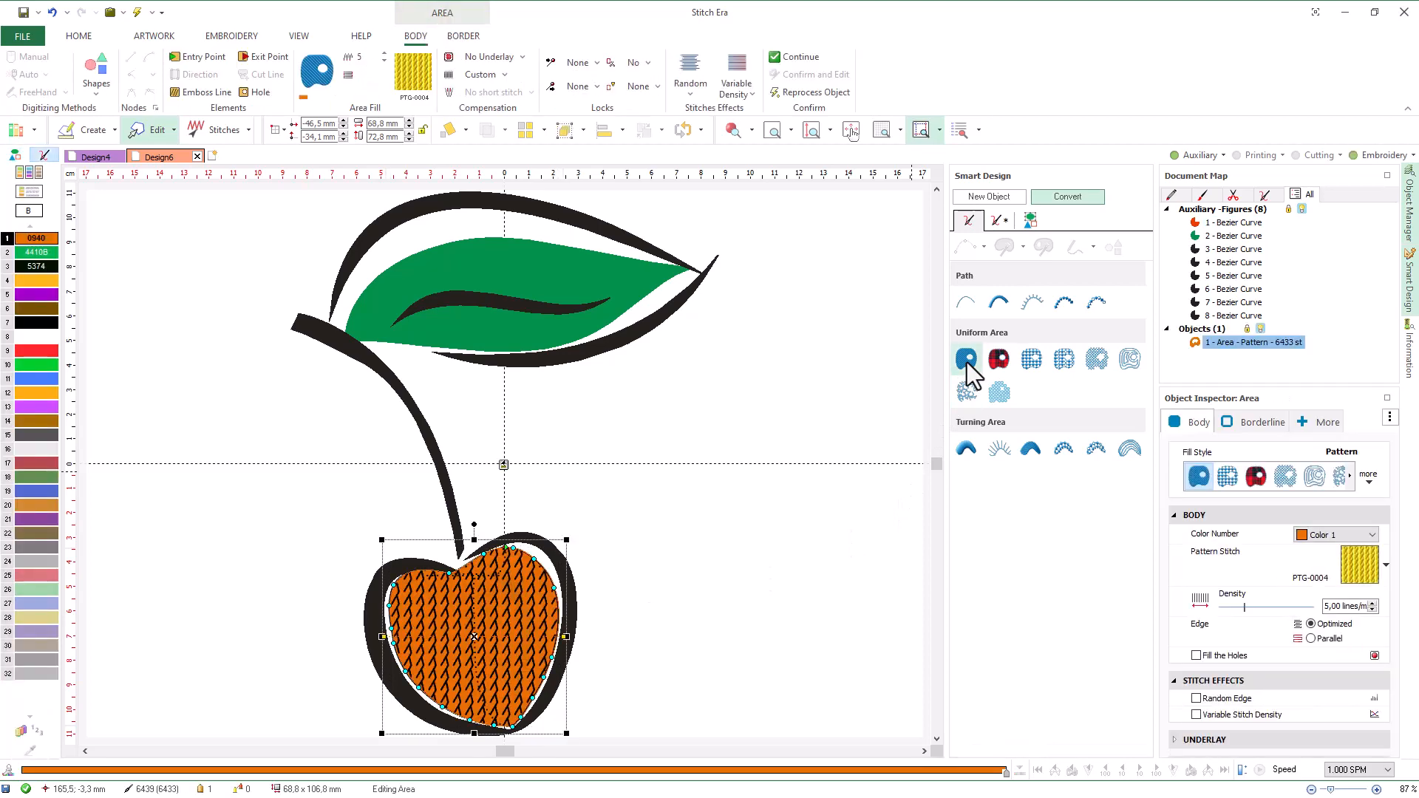
click(406, 80)
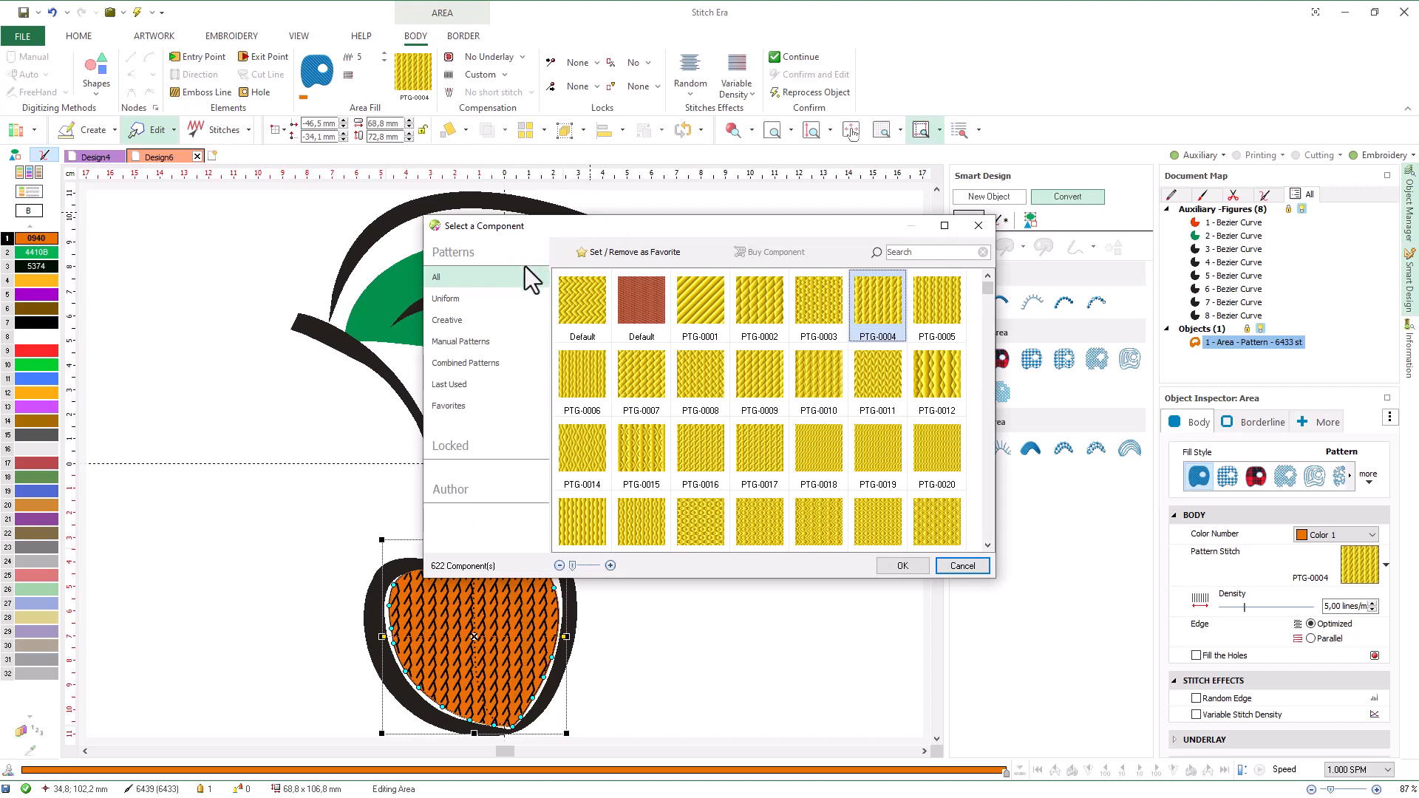
click(497, 300)
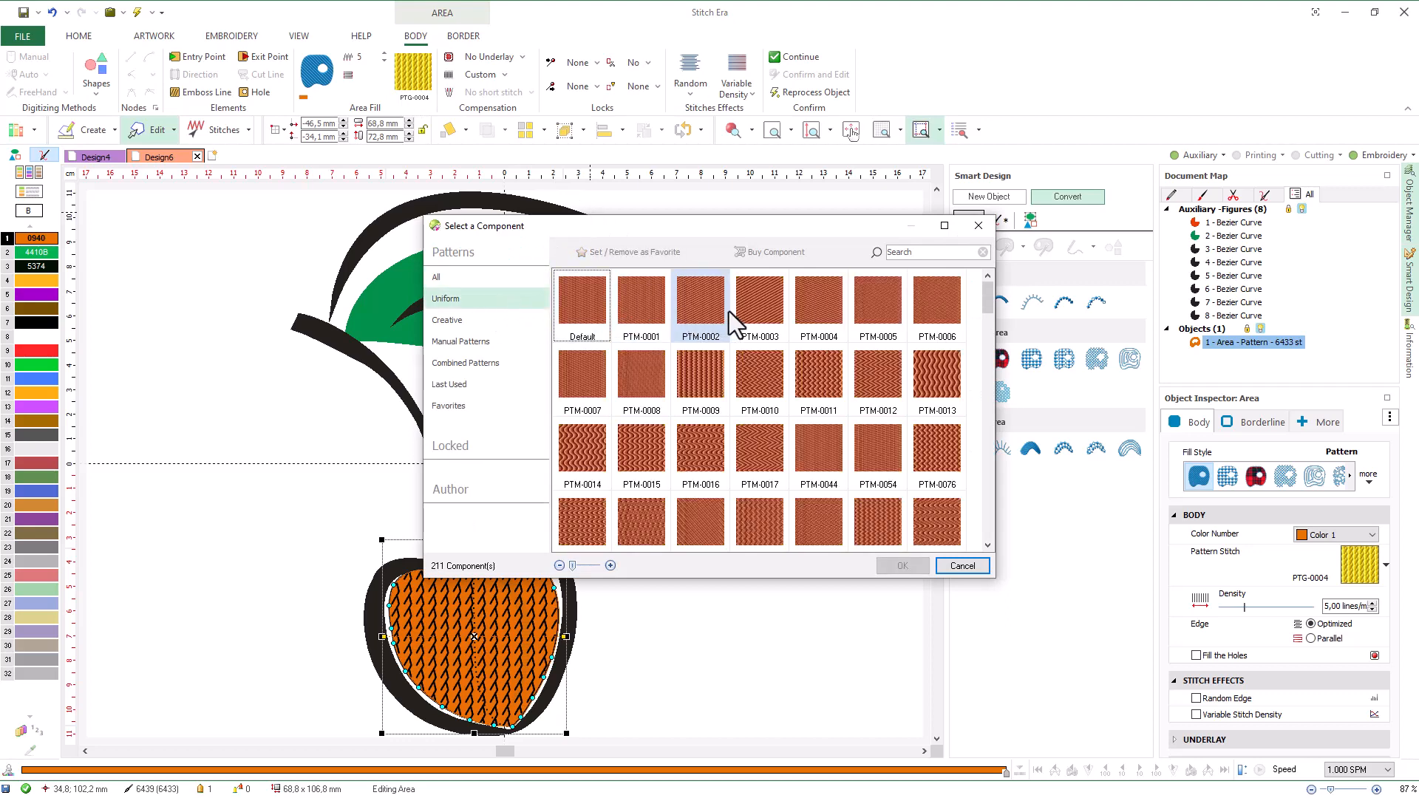
click(837, 315)
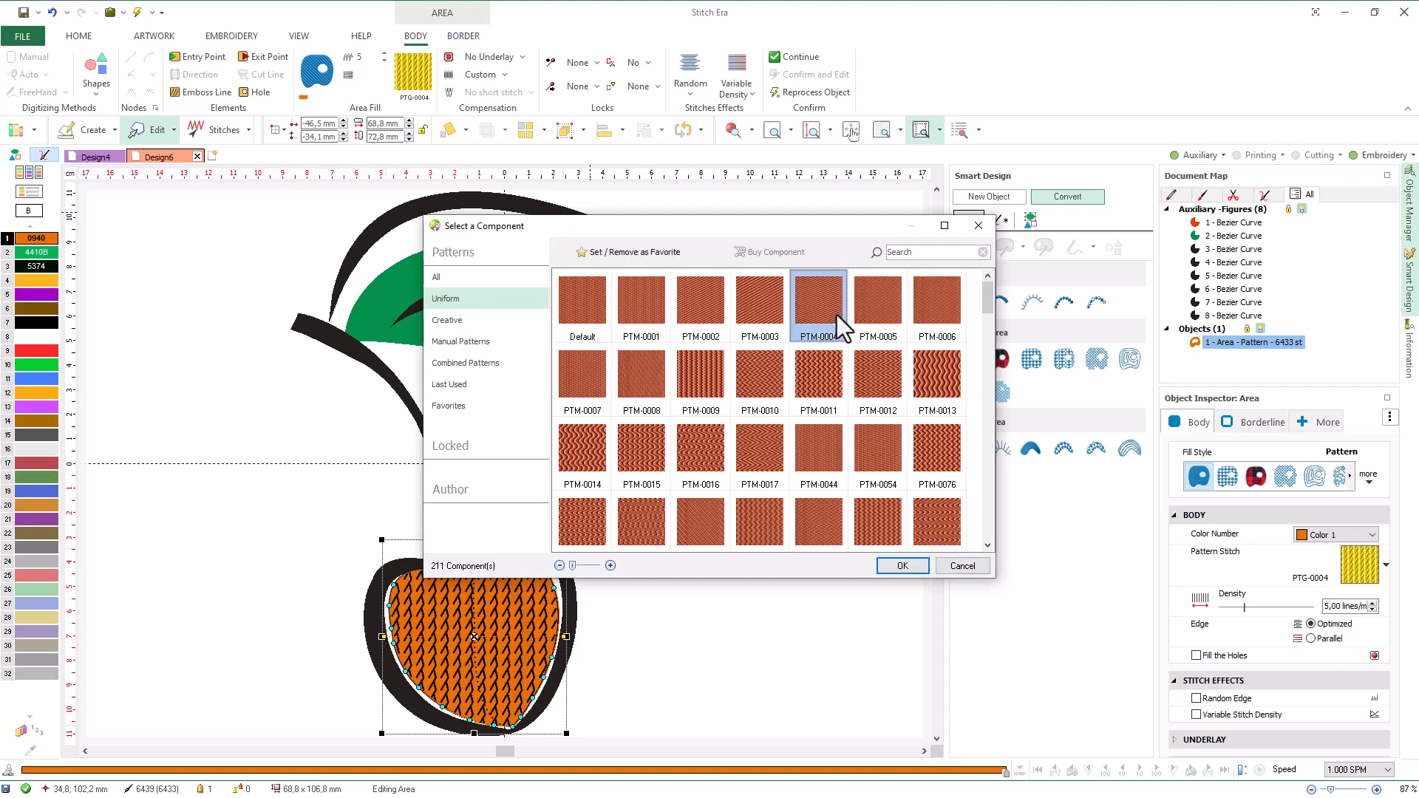
click(893, 561)
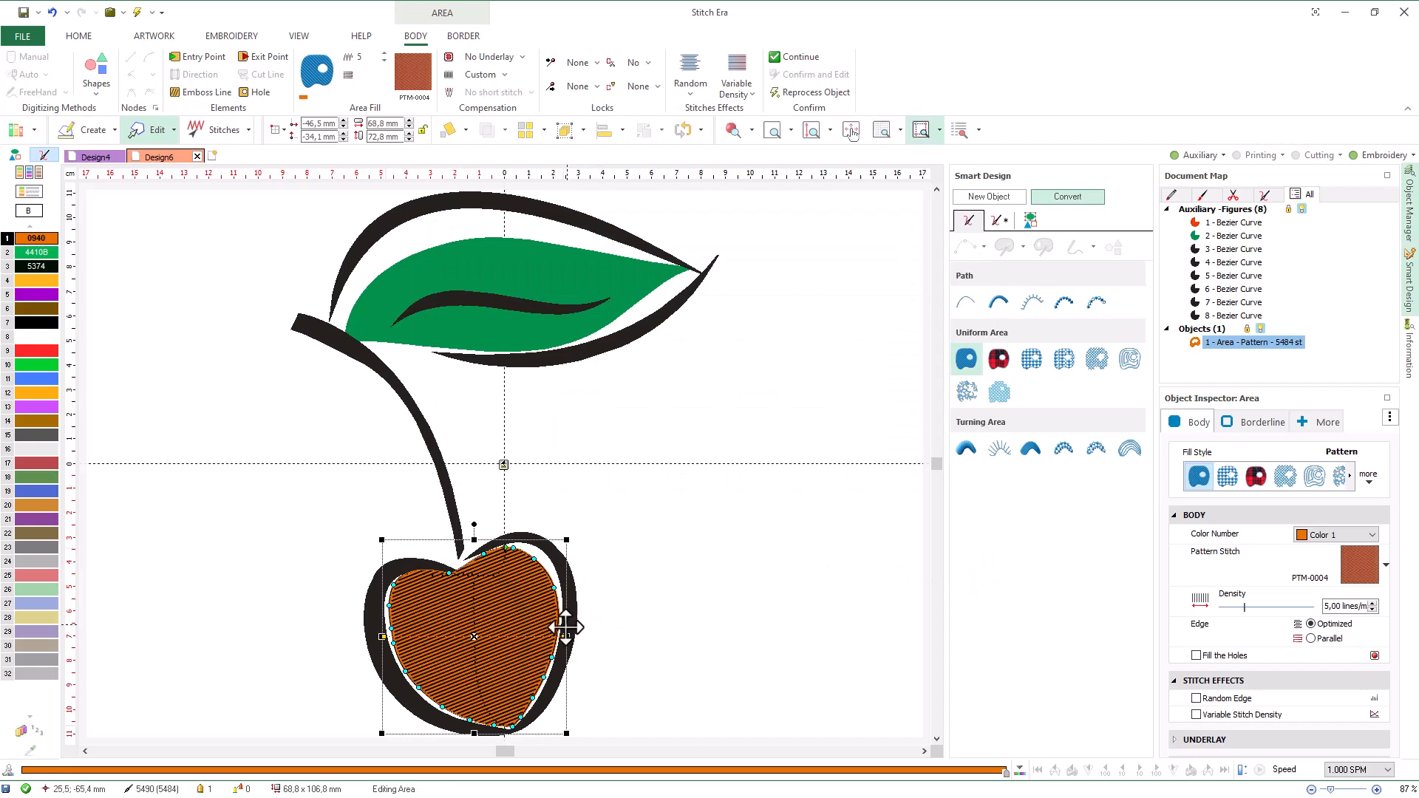
Step: Tilt the fruit fill's stitch direction line diagonally, then deselect the fill
drag(564, 635, 560, 584)
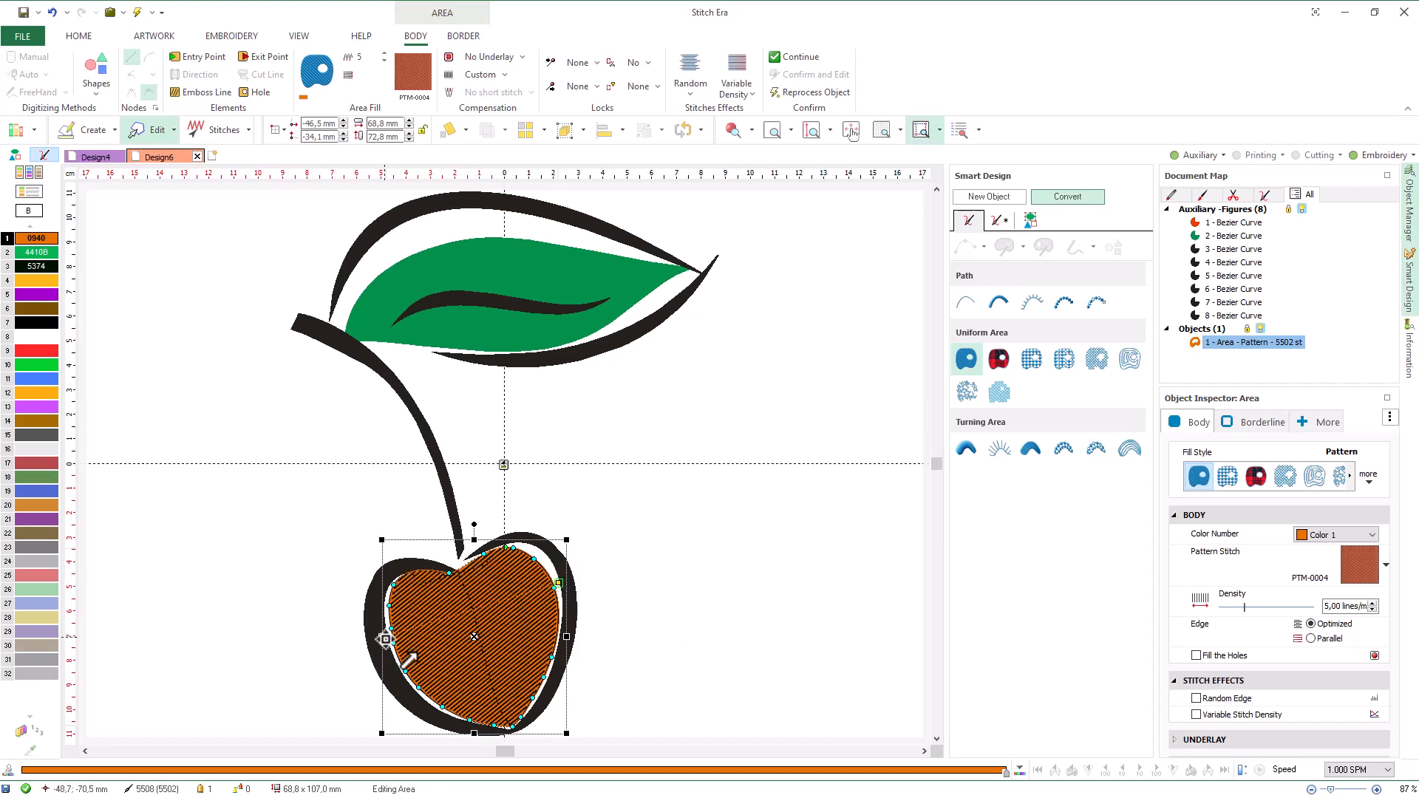
drag(383, 635, 385, 648)
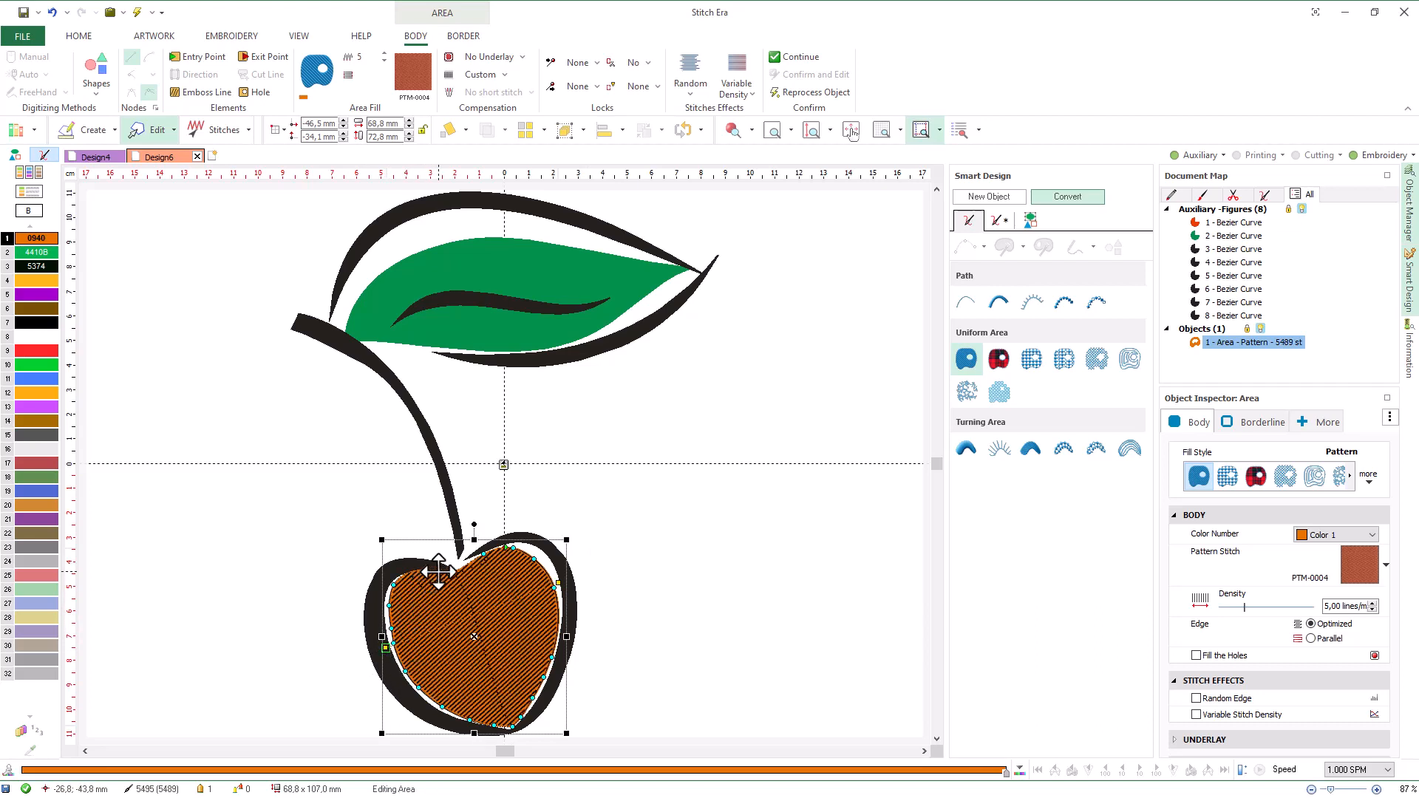
click(621, 569)
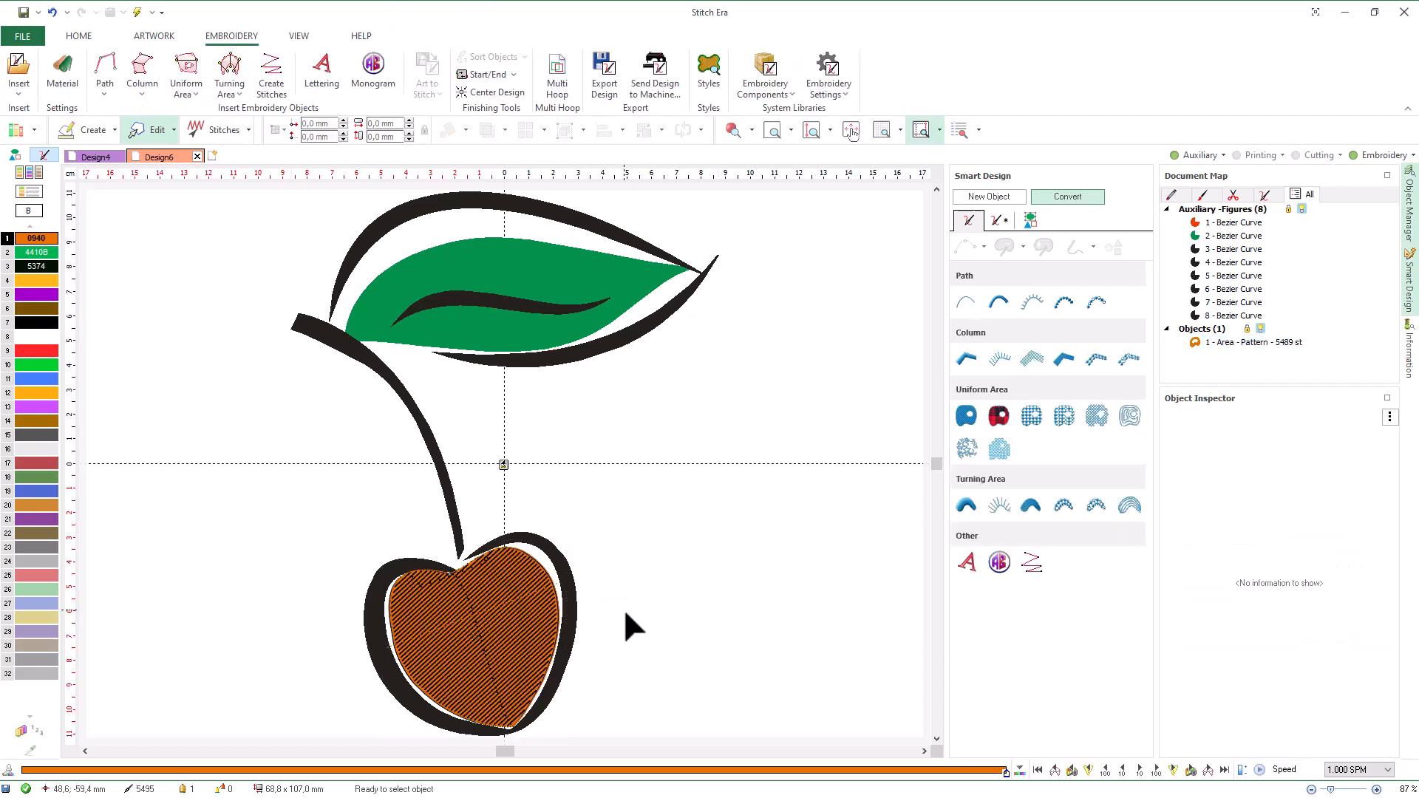
Step: Convert the green leaf into a uniform-area pattern fill in thread 4410B with the Uniform pattern PTM-0005
click(44, 254)
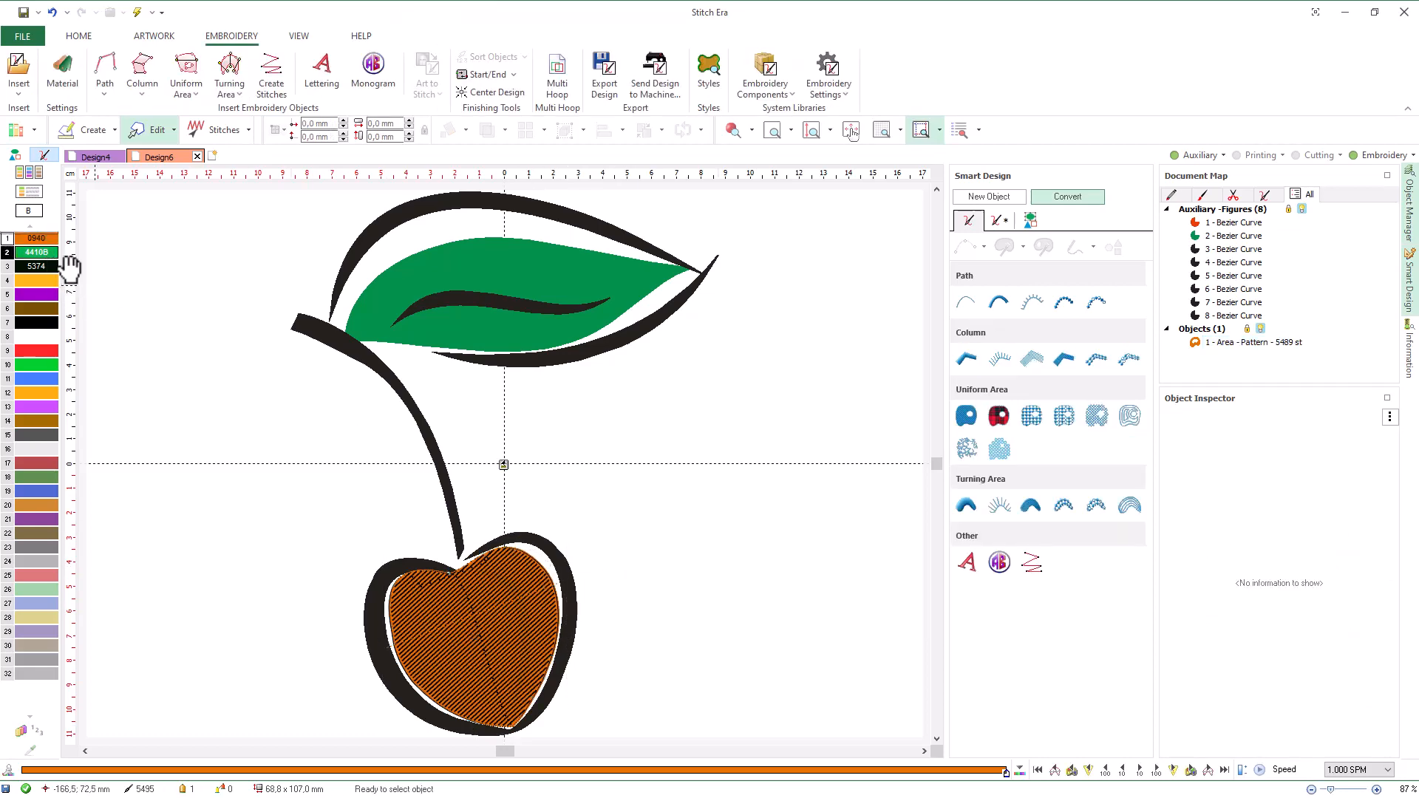
click(410, 294)
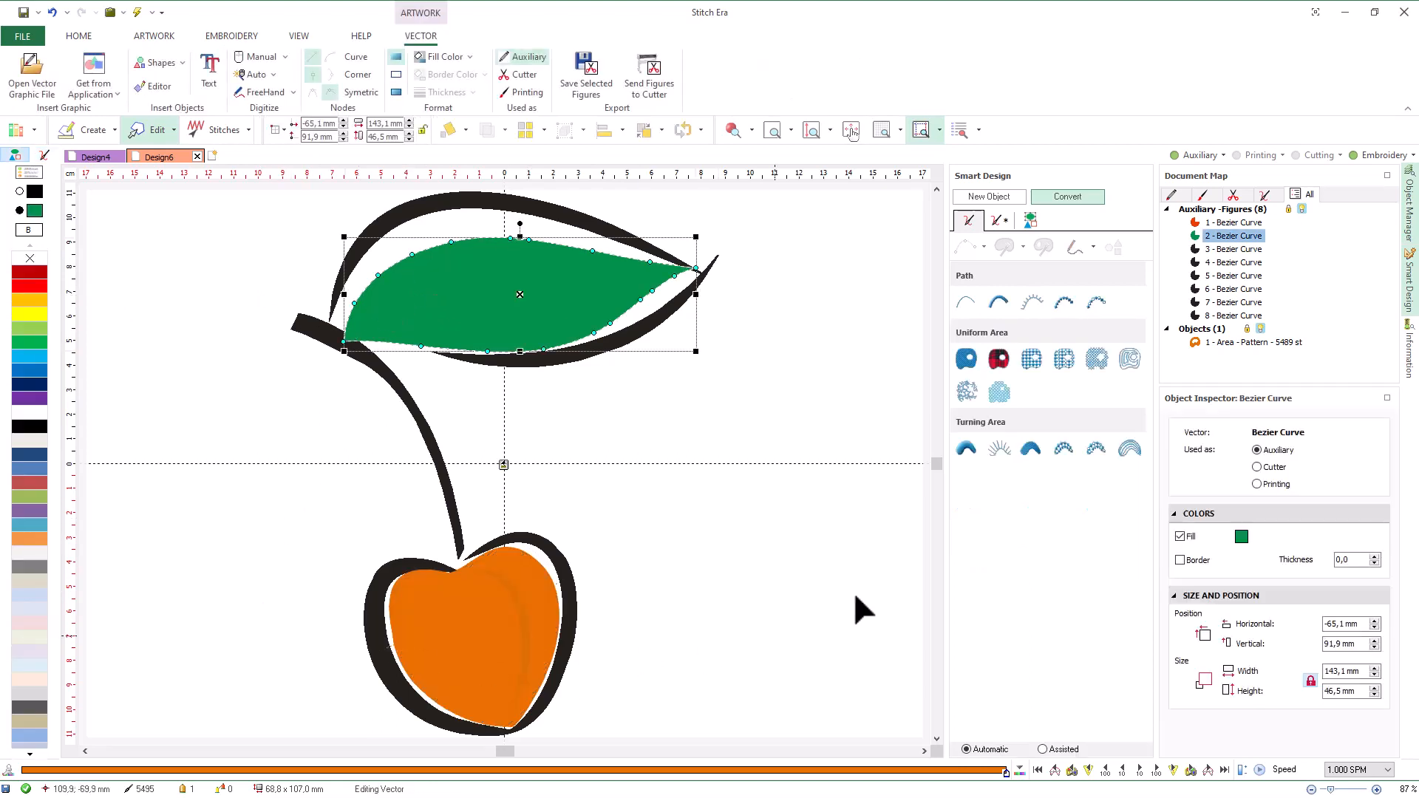
click(967, 361)
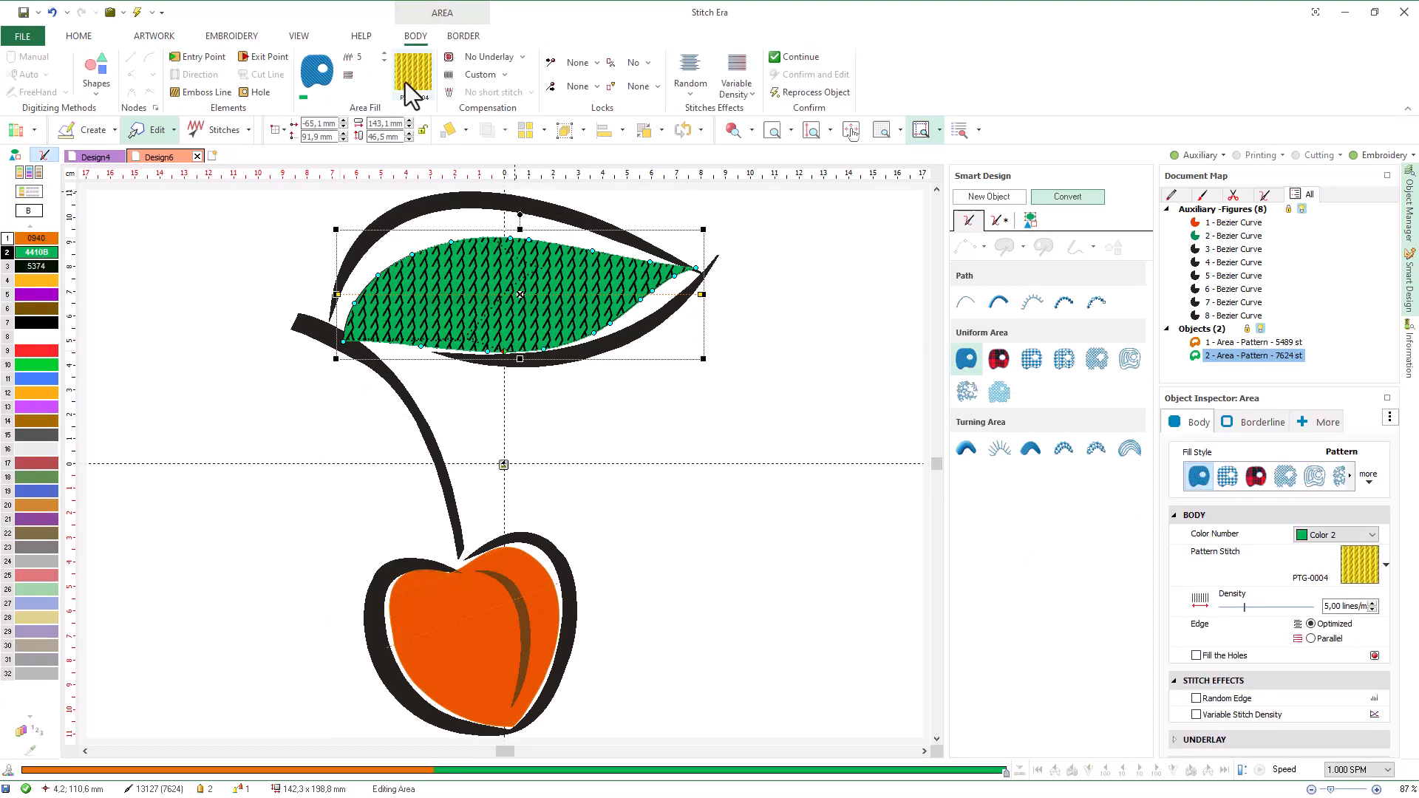
click(412, 74)
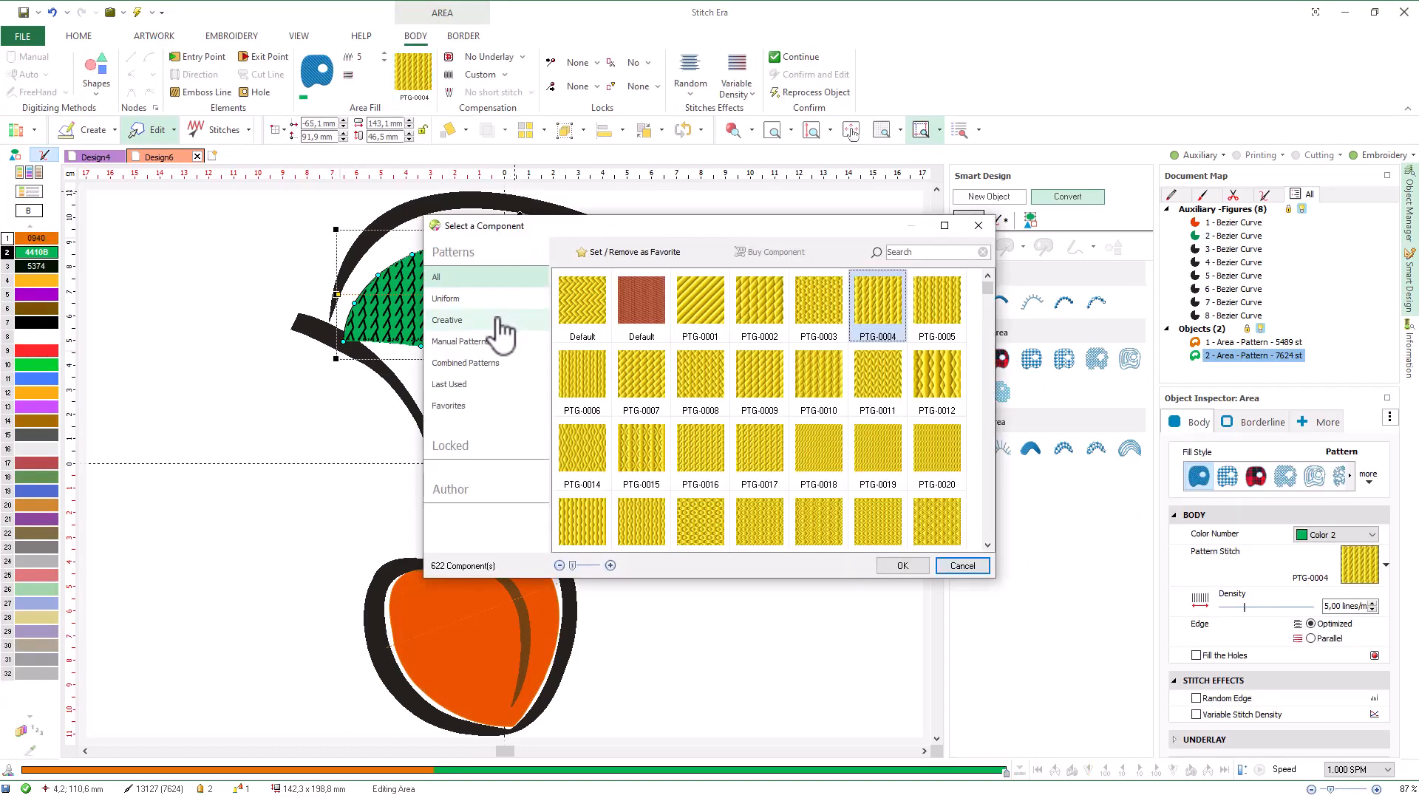
click(492, 298)
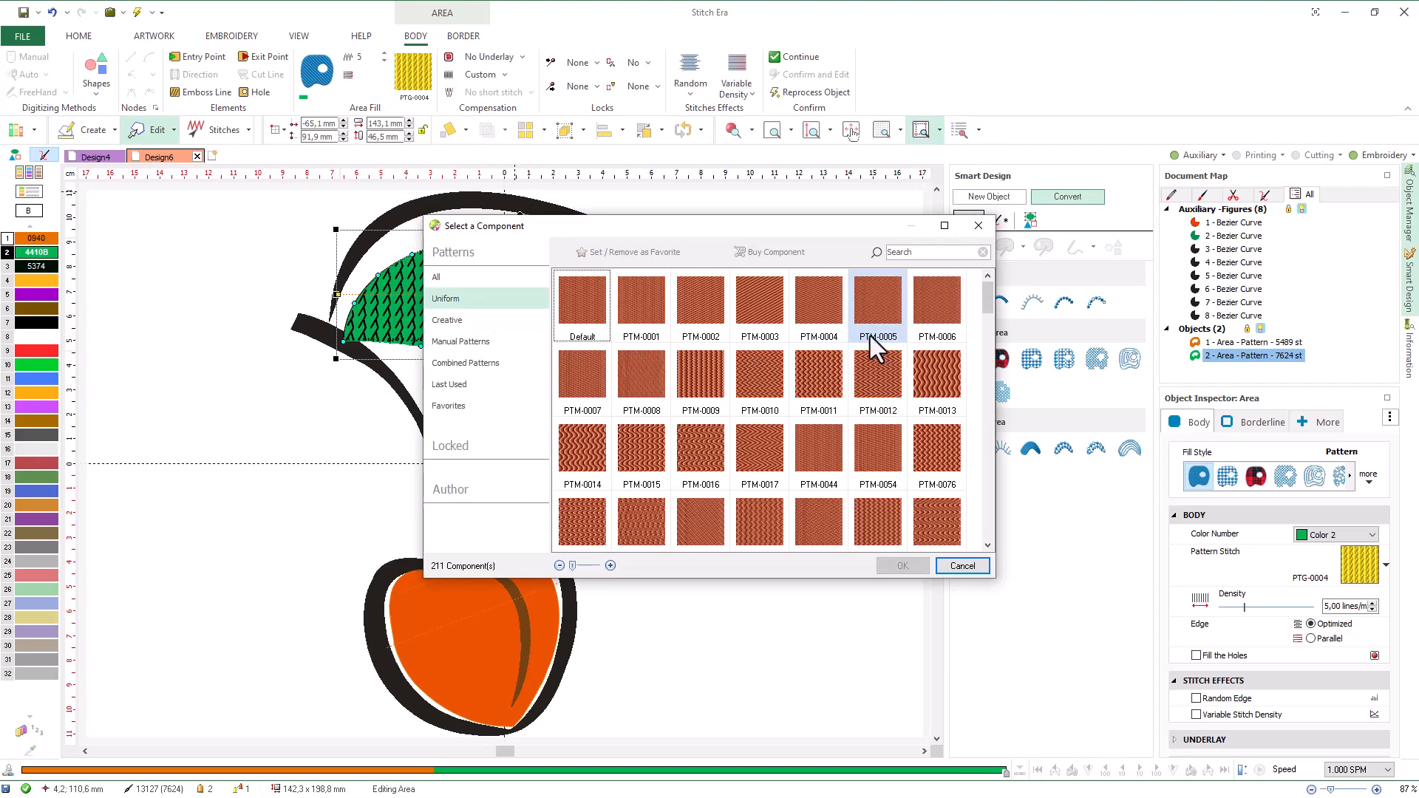
click(759, 312)
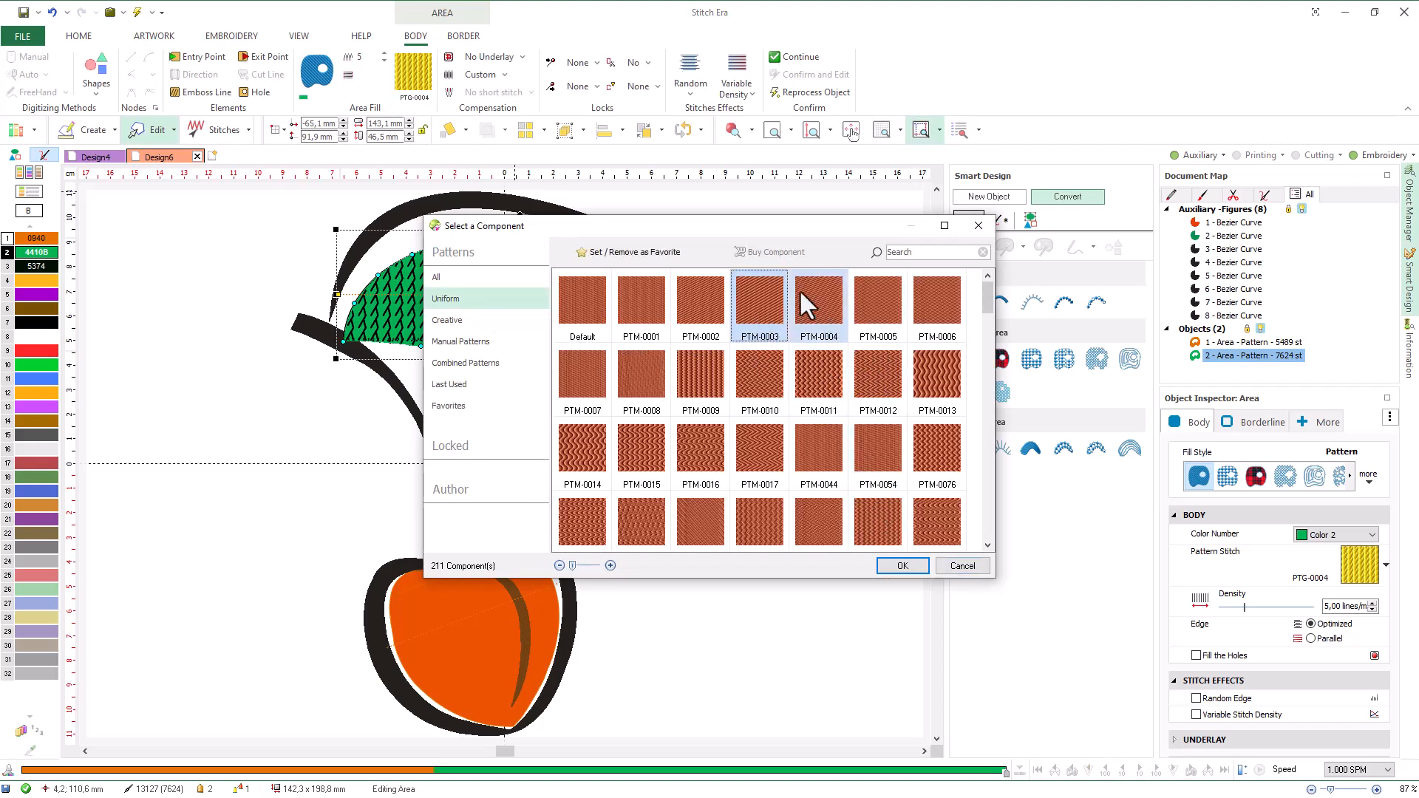
click(866, 300)
click(883, 563)
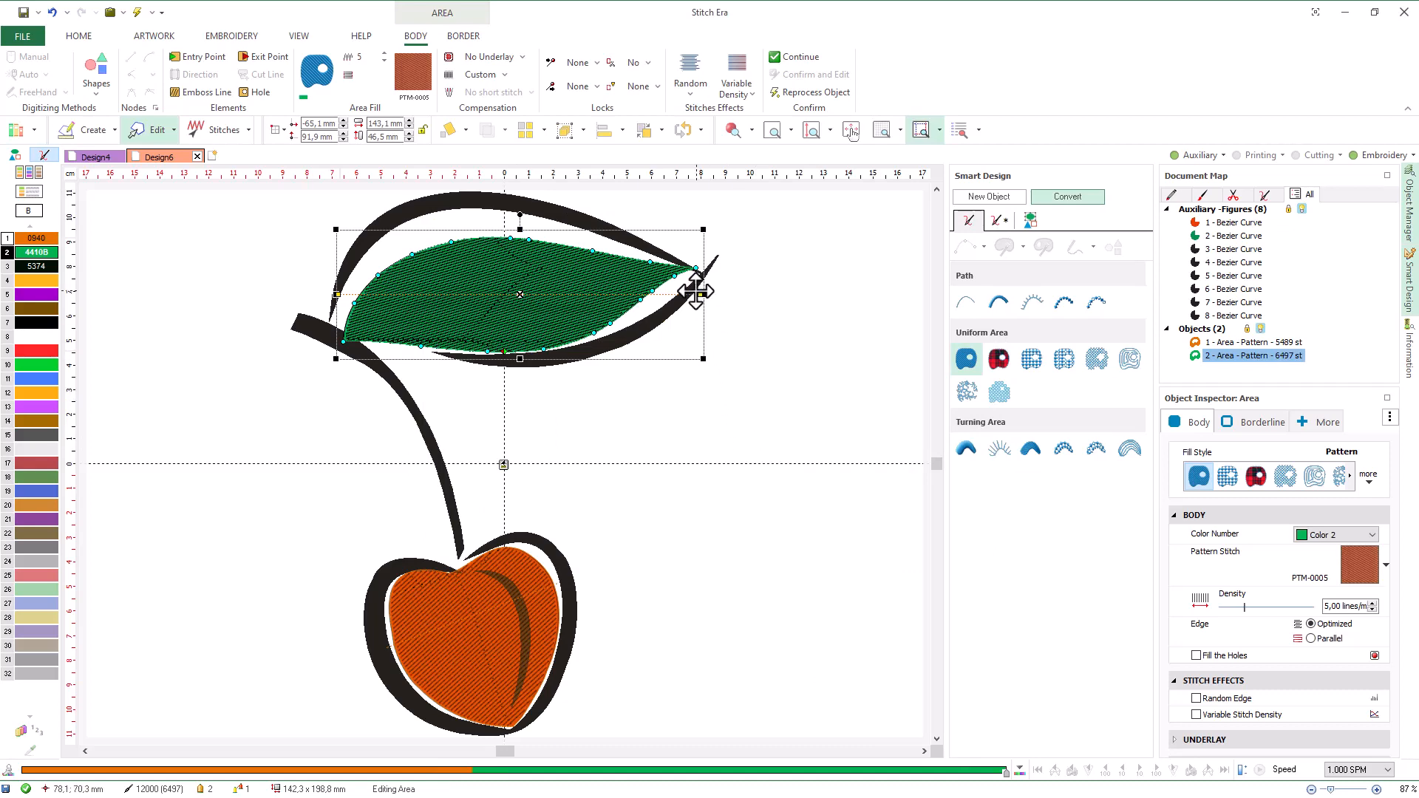
Step: Set the leaf fill's stitch direction to a steep diagonal and check both fills in the realistic stitch view
drag(713, 307, 553, 230)
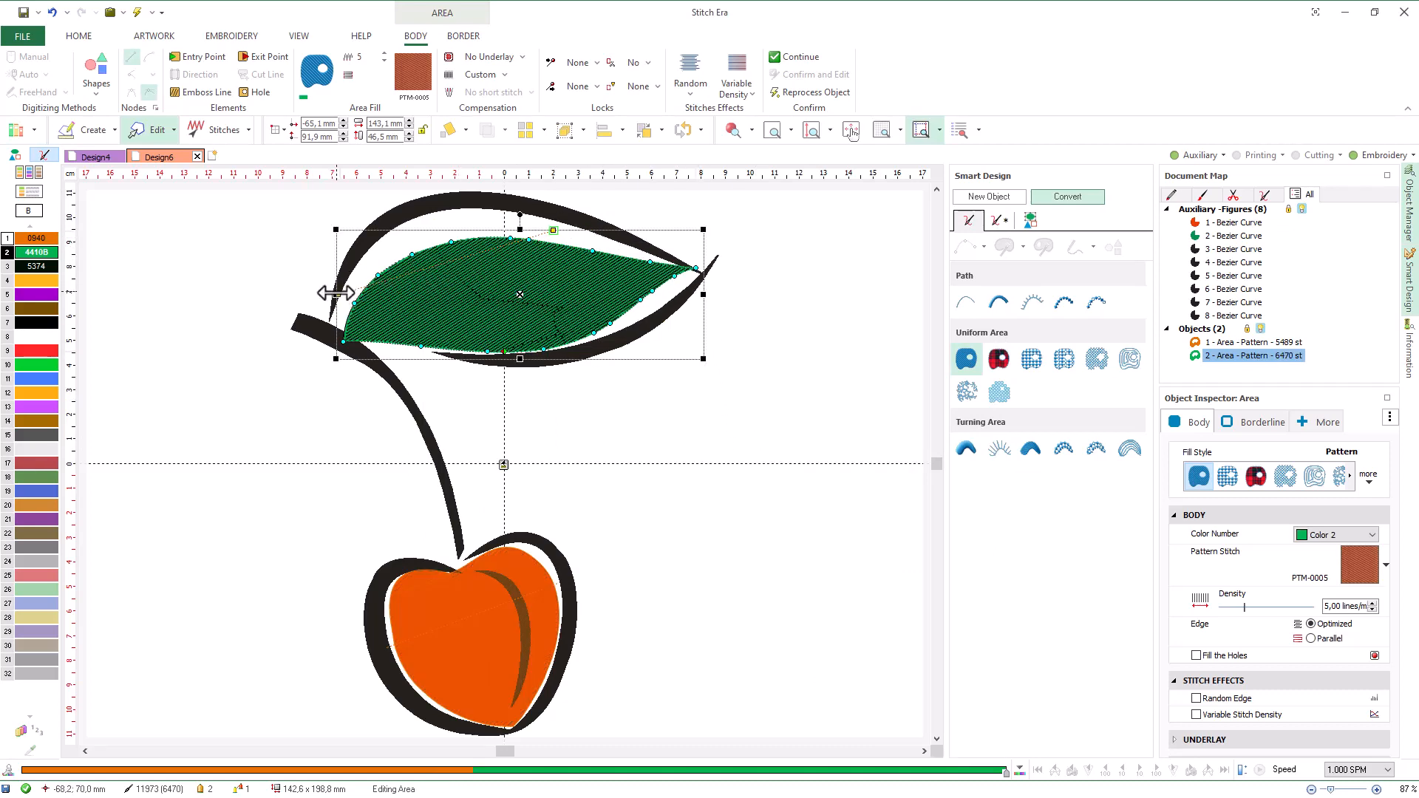
drag(336, 294, 403, 363)
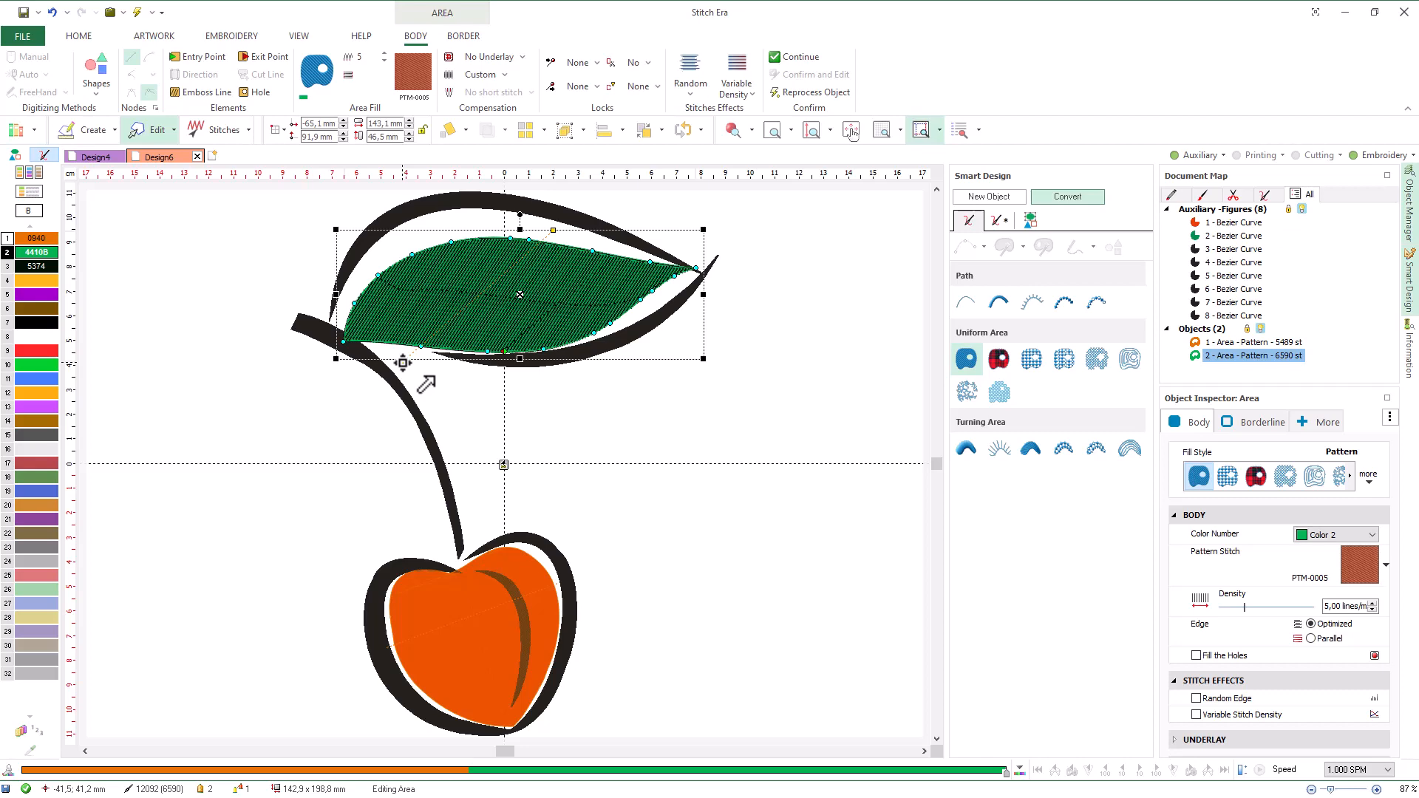
click(488, 393)
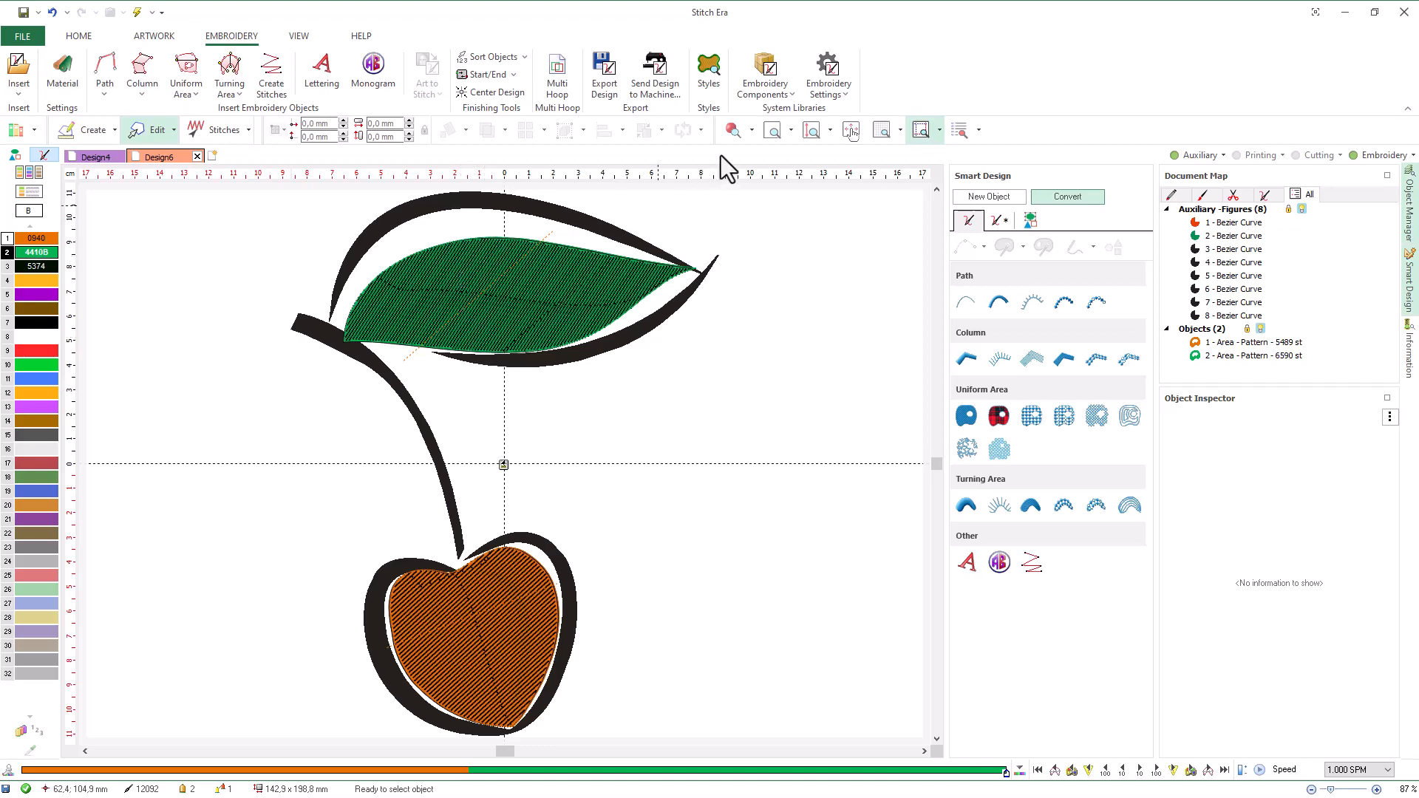
click(729, 135)
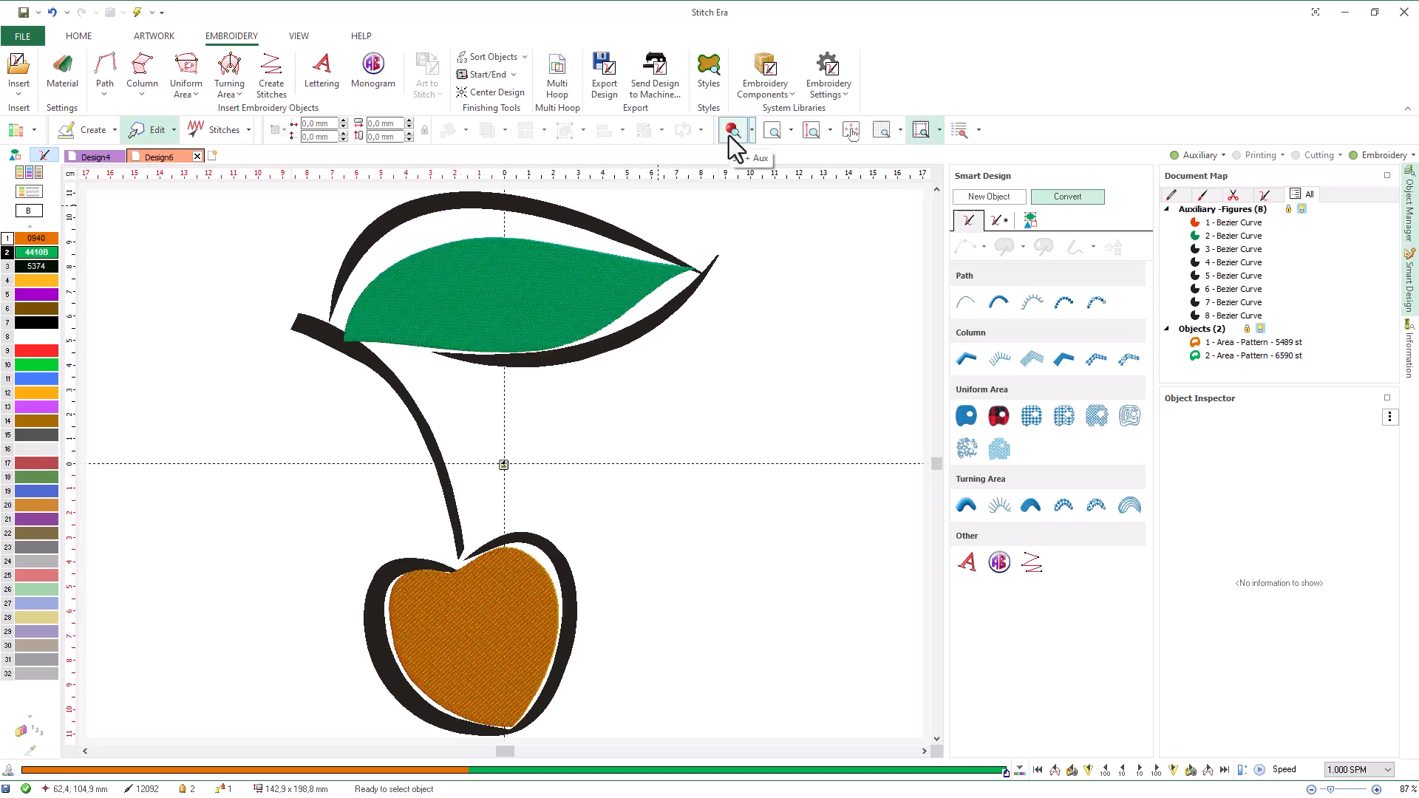
click(729, 135)
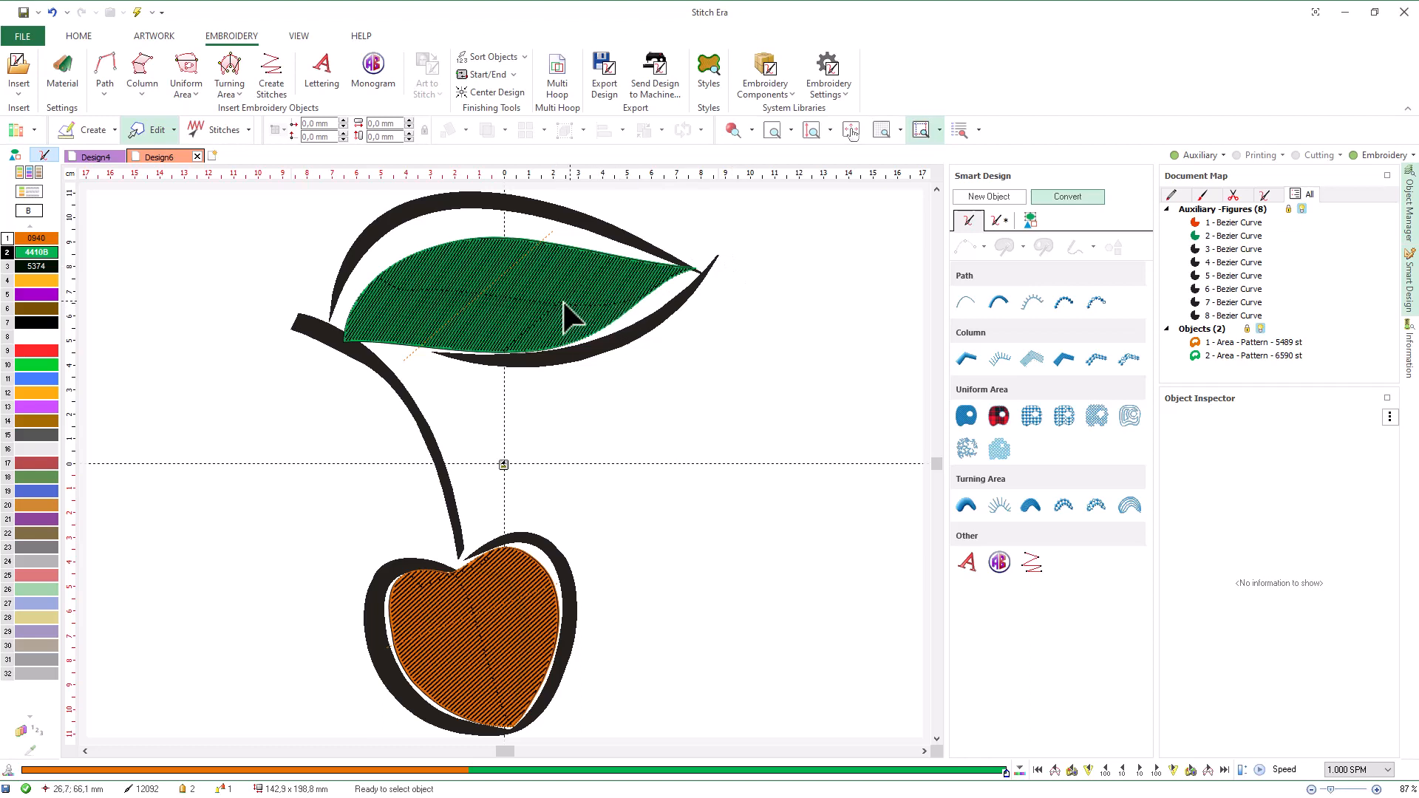
Step: Hide the embroidery objects and convert the leaf's black vein into a Zig-Zag turning area in thread 5374
click(1359, 154)
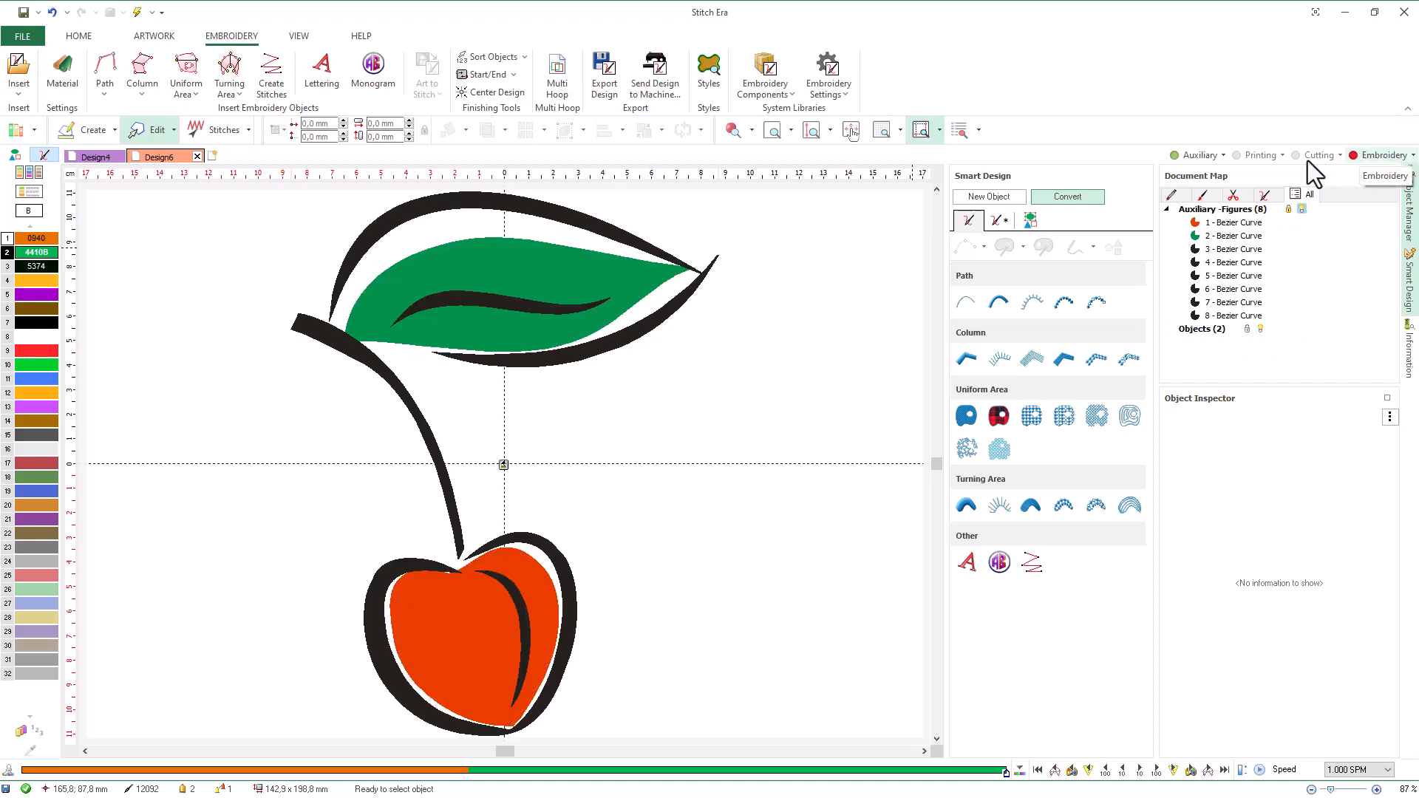
click(509, 300)
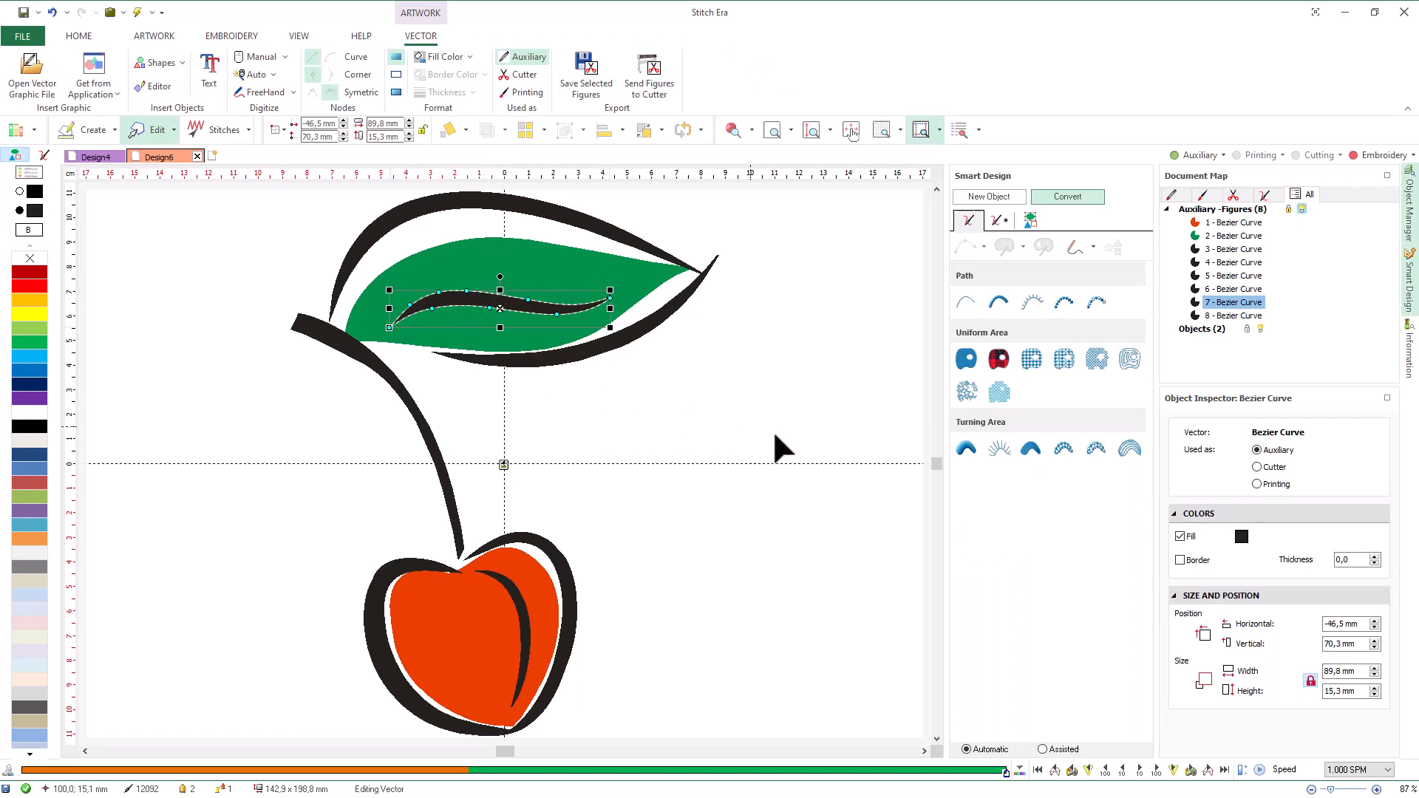
click(965, 451)
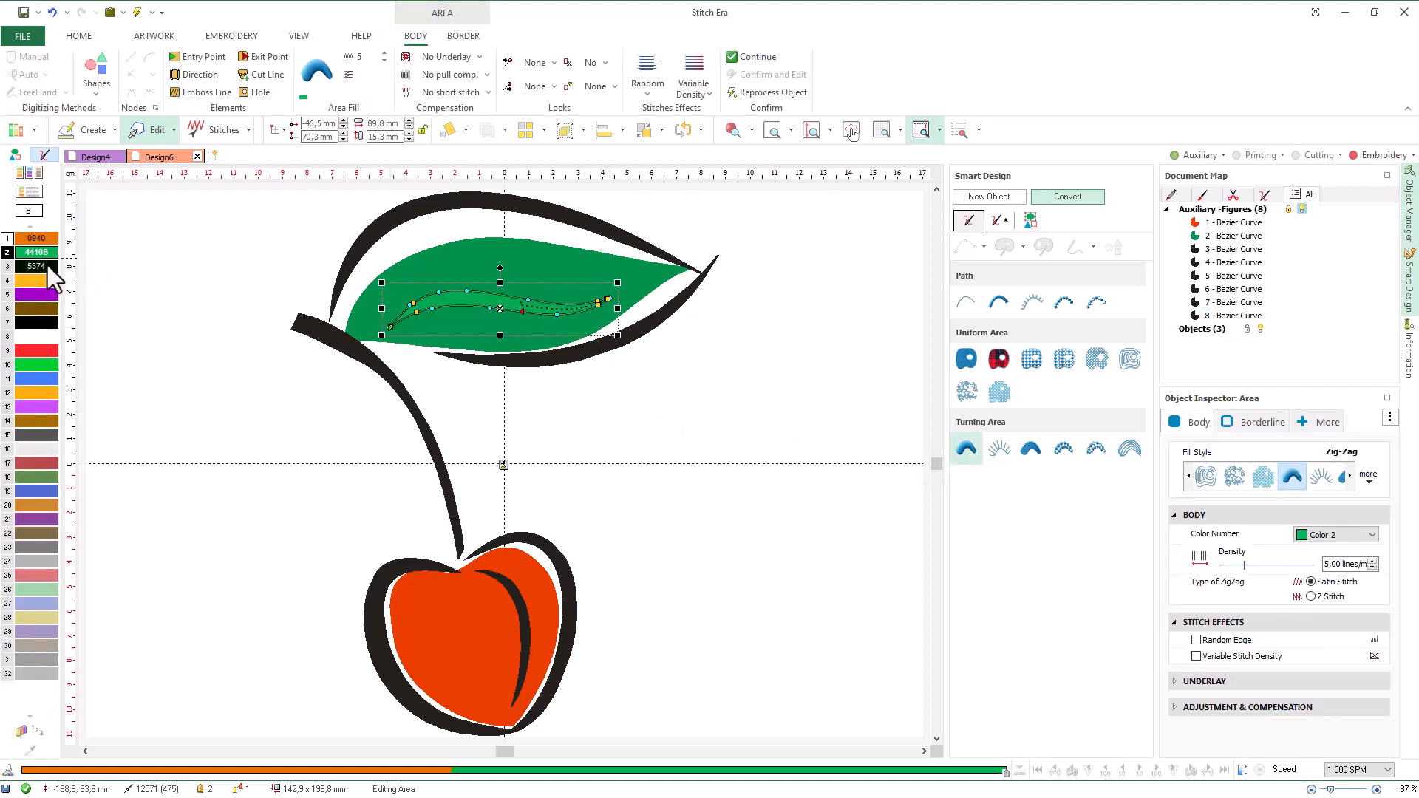
click(46, 266)
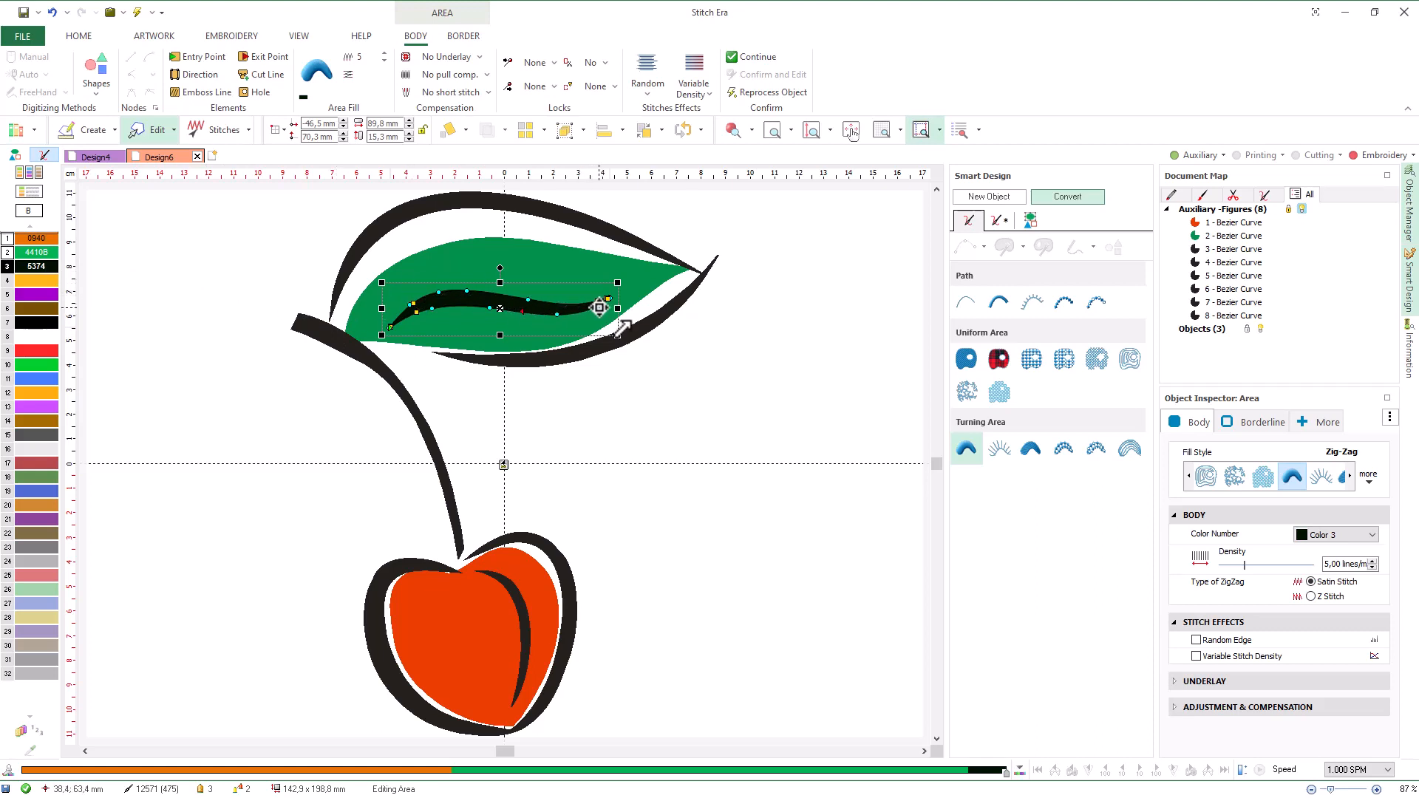
Step: Move the vein's end direction line from near the leaf tip toward the middle and add another direction line between it and the tip
drag(600, 307, 525, 295)
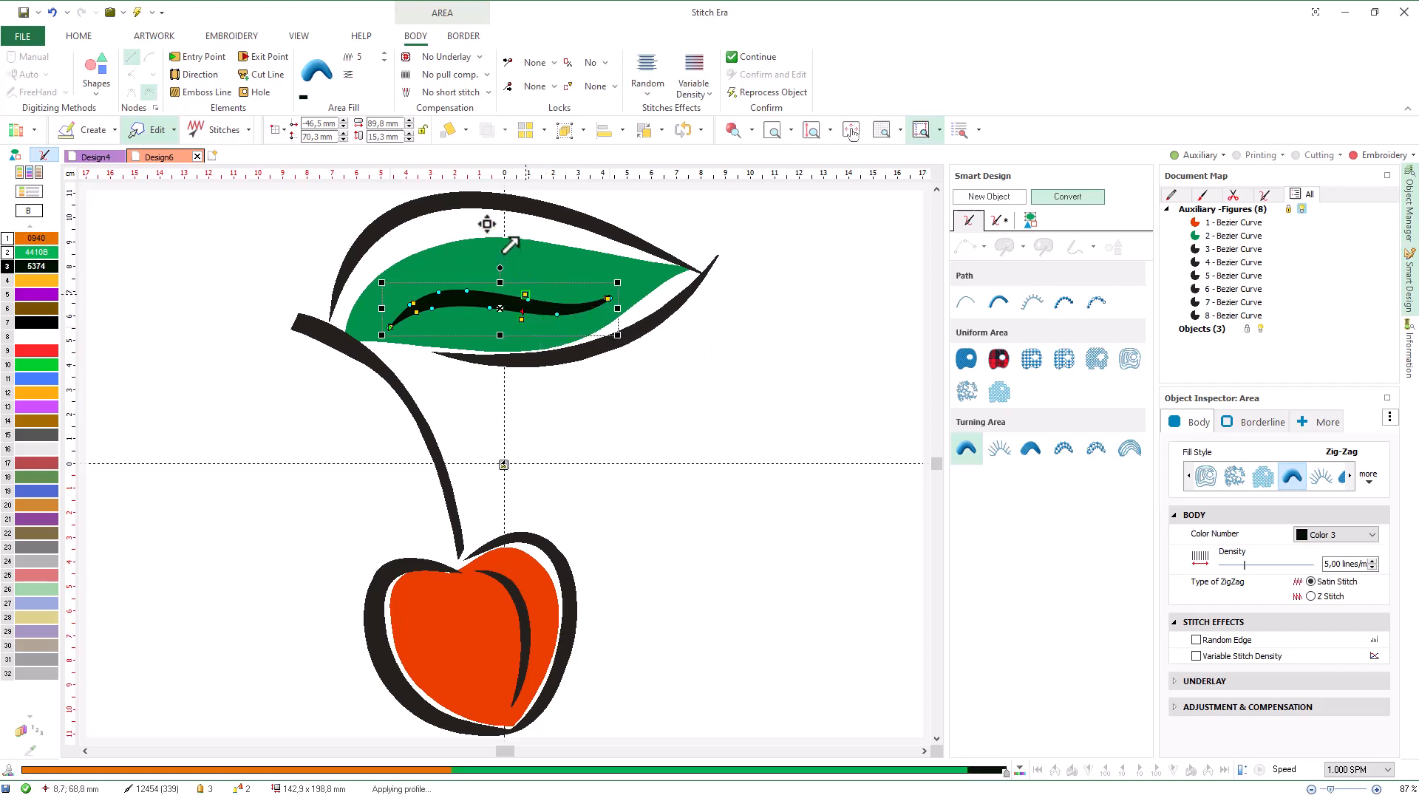
click(204, 74)
drag(559, 297, 567, 319)
click(778, 135)
drag(266, 192, 747, 447)
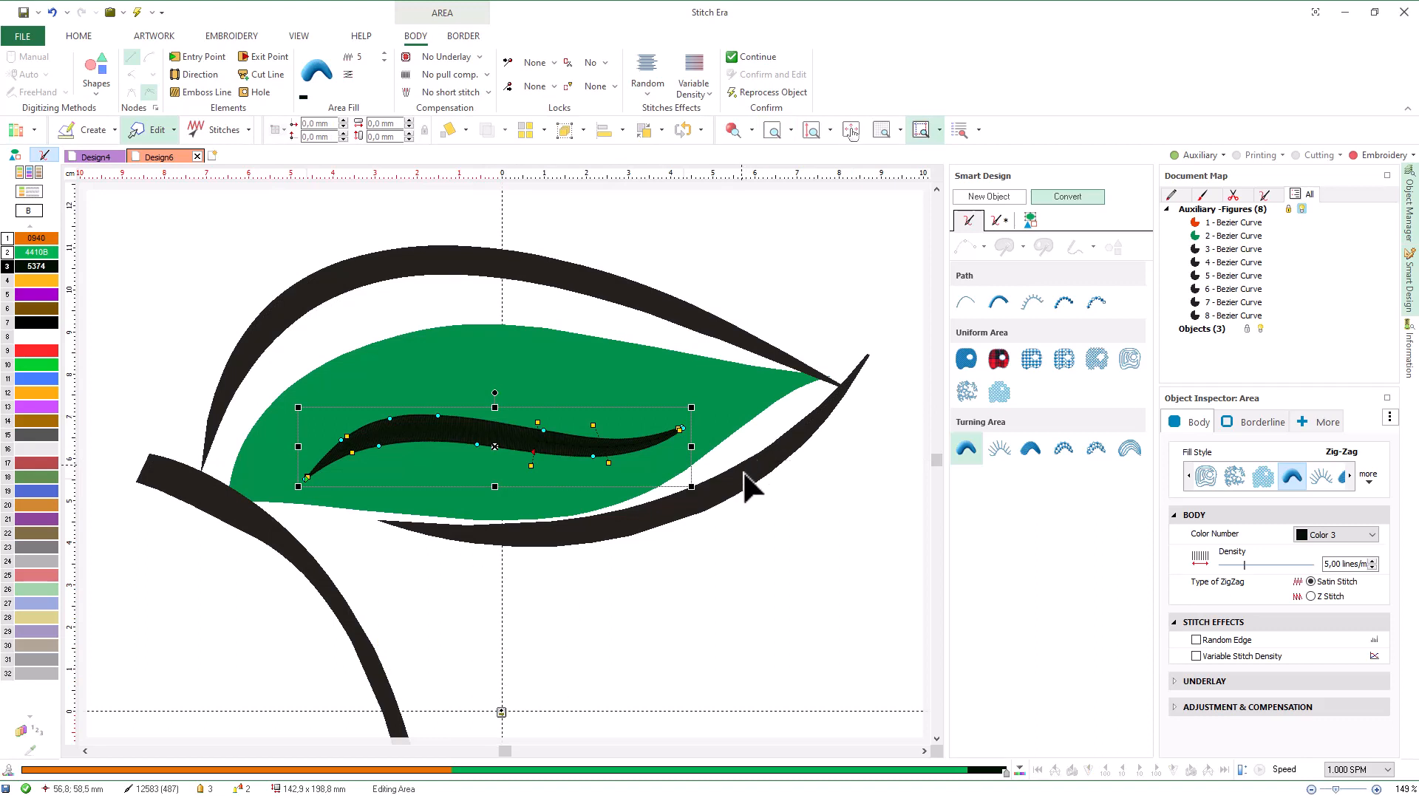
Step: Convert the leaf's lower and upper black outline strokes into Zig-Zag turning areas in thread 5374
click(740, 478)
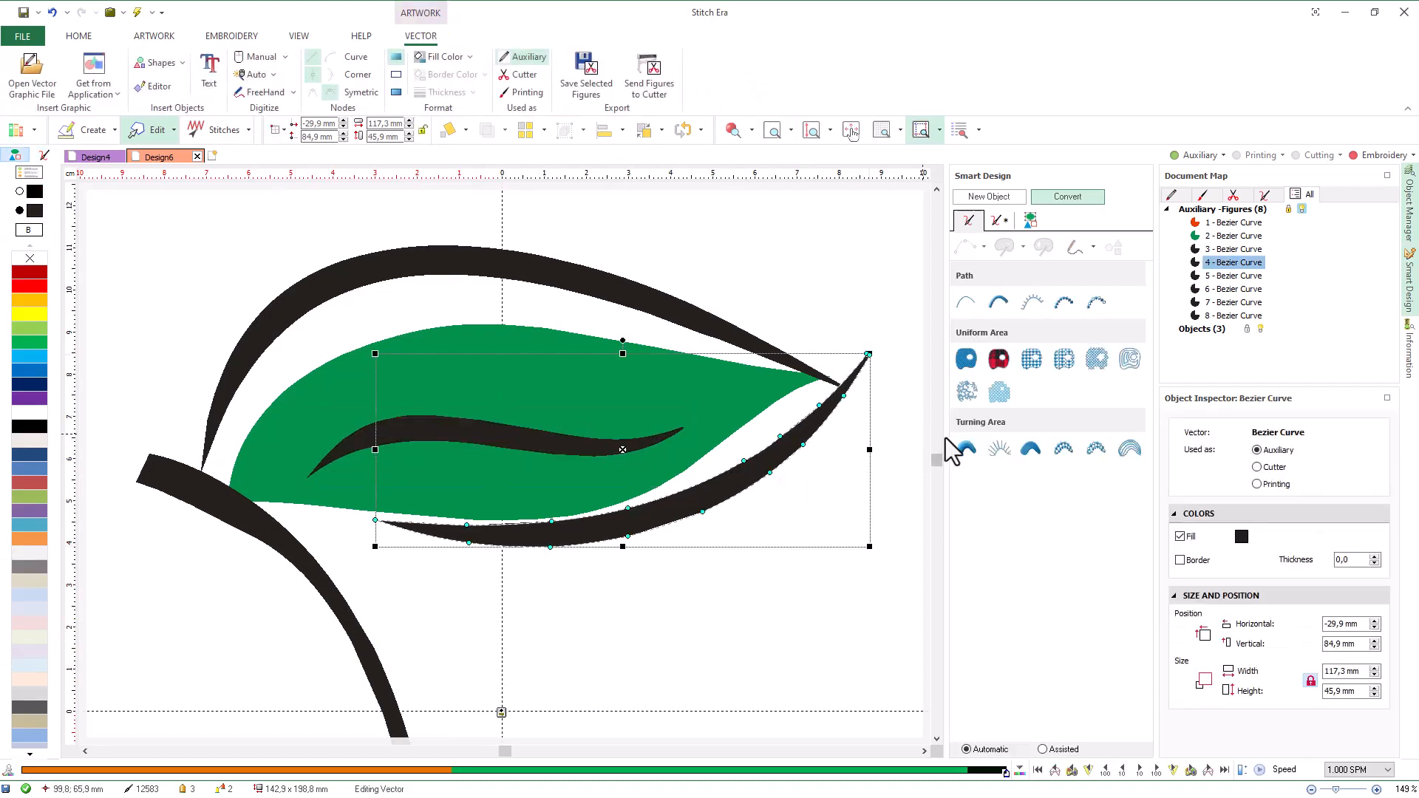
click(966, 449)
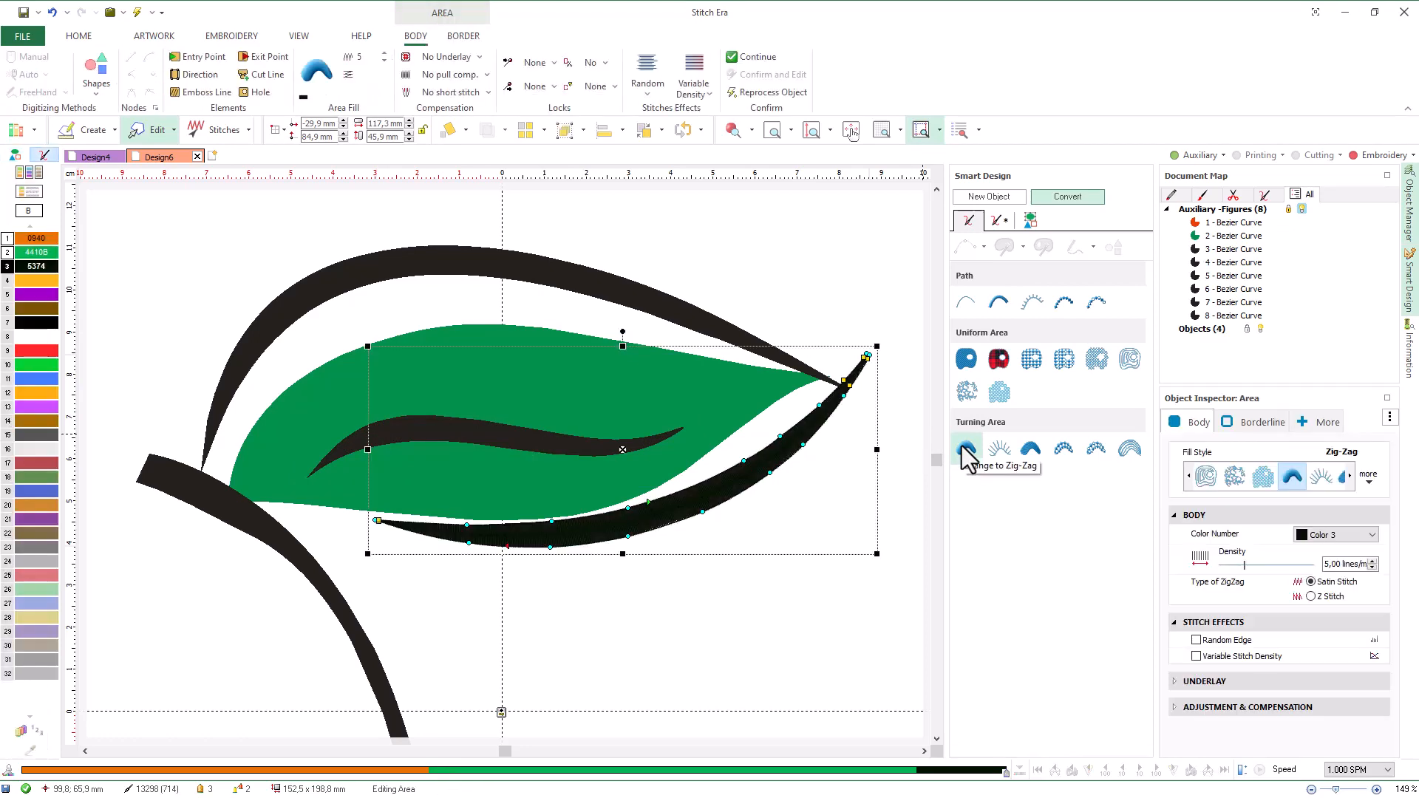
click(555, 275)
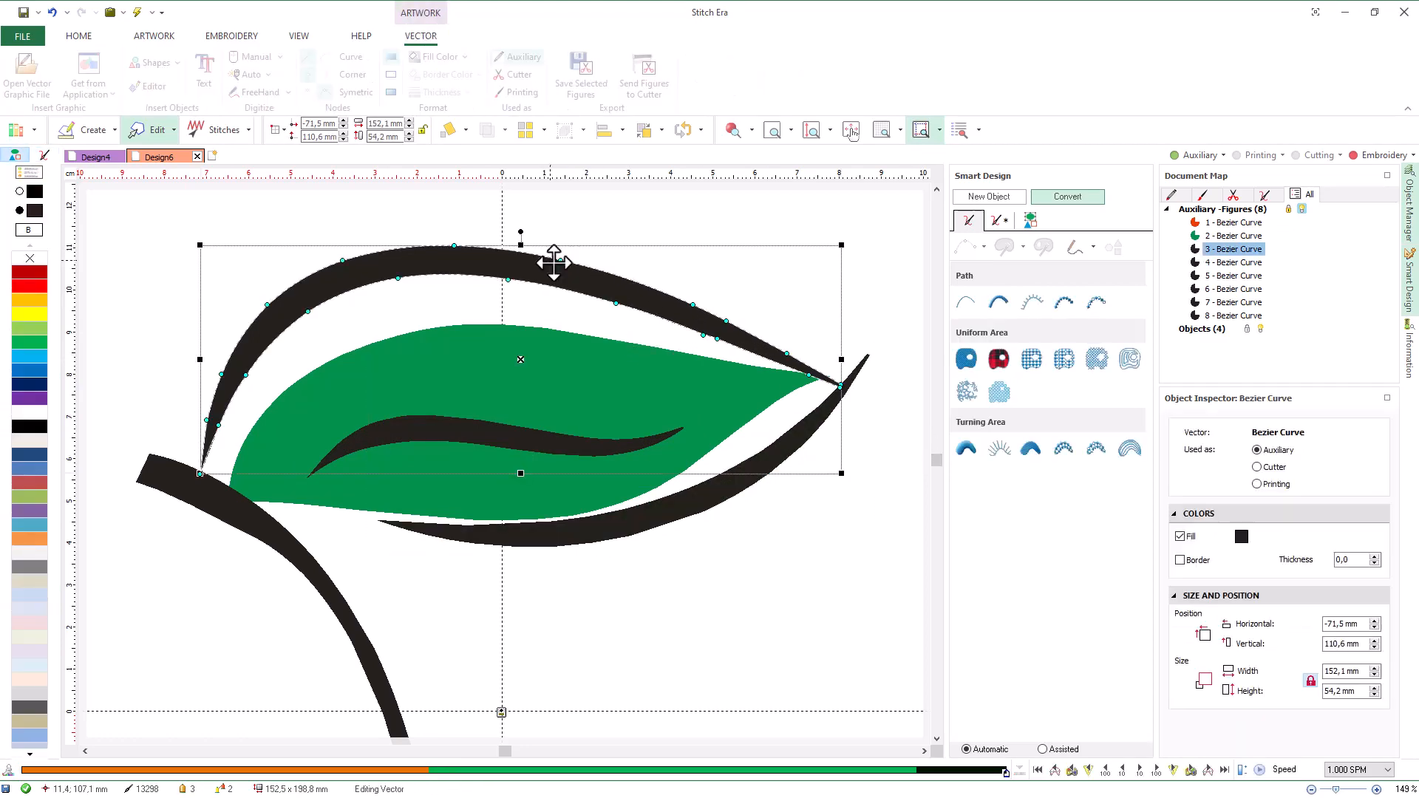
click(966, 448)
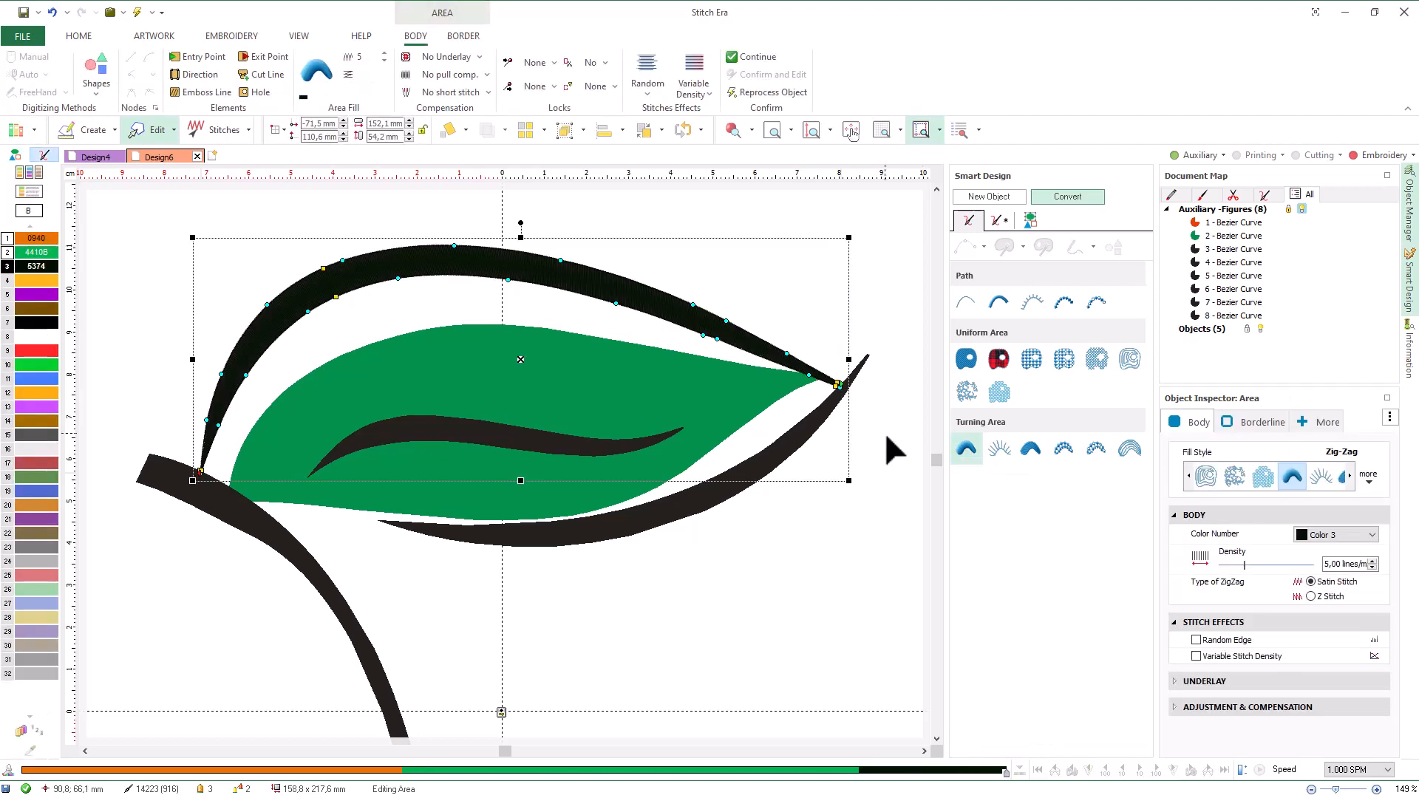
Step: Convert the black stem between the leaf and the cherry into a Zig-Zag turning area
click(811, 131)
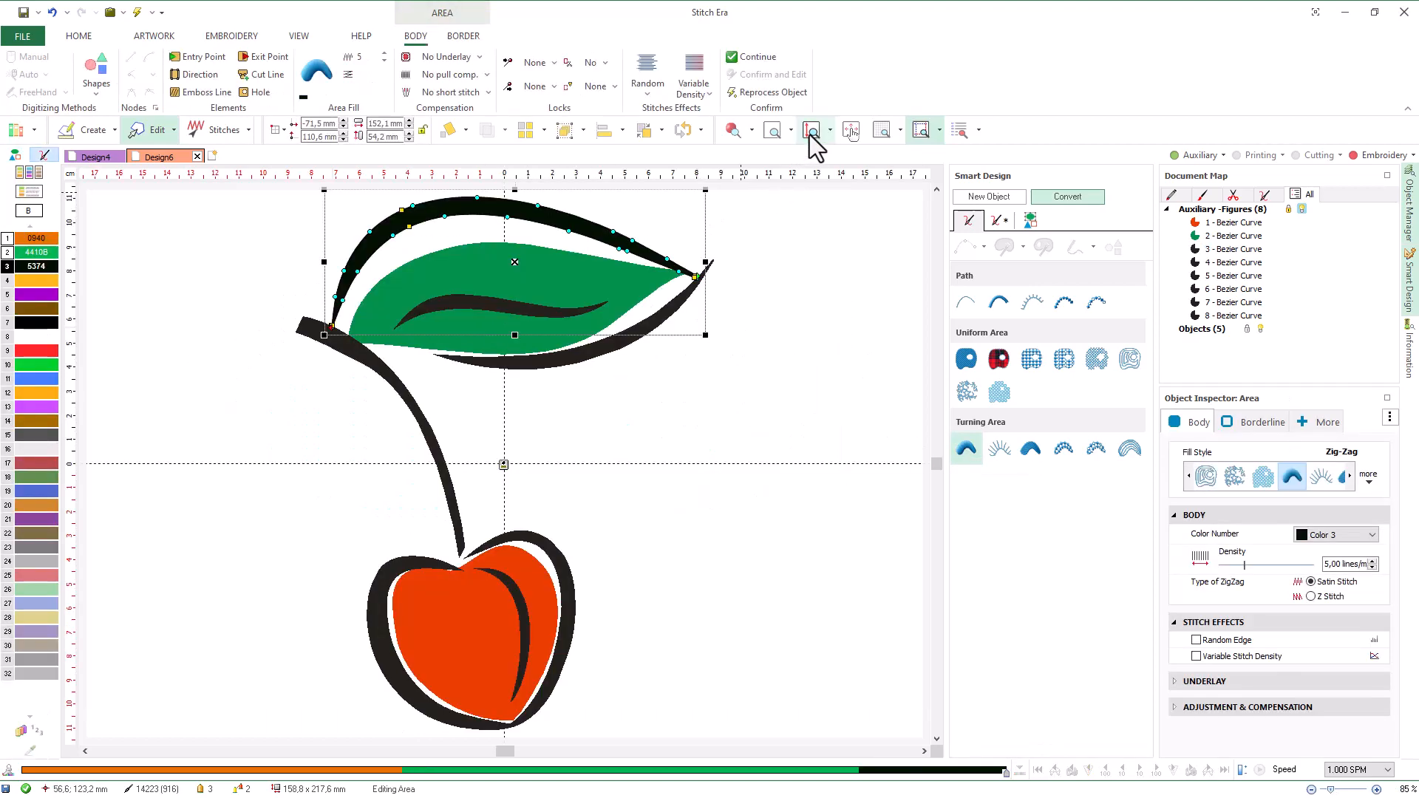
click(364, 360)
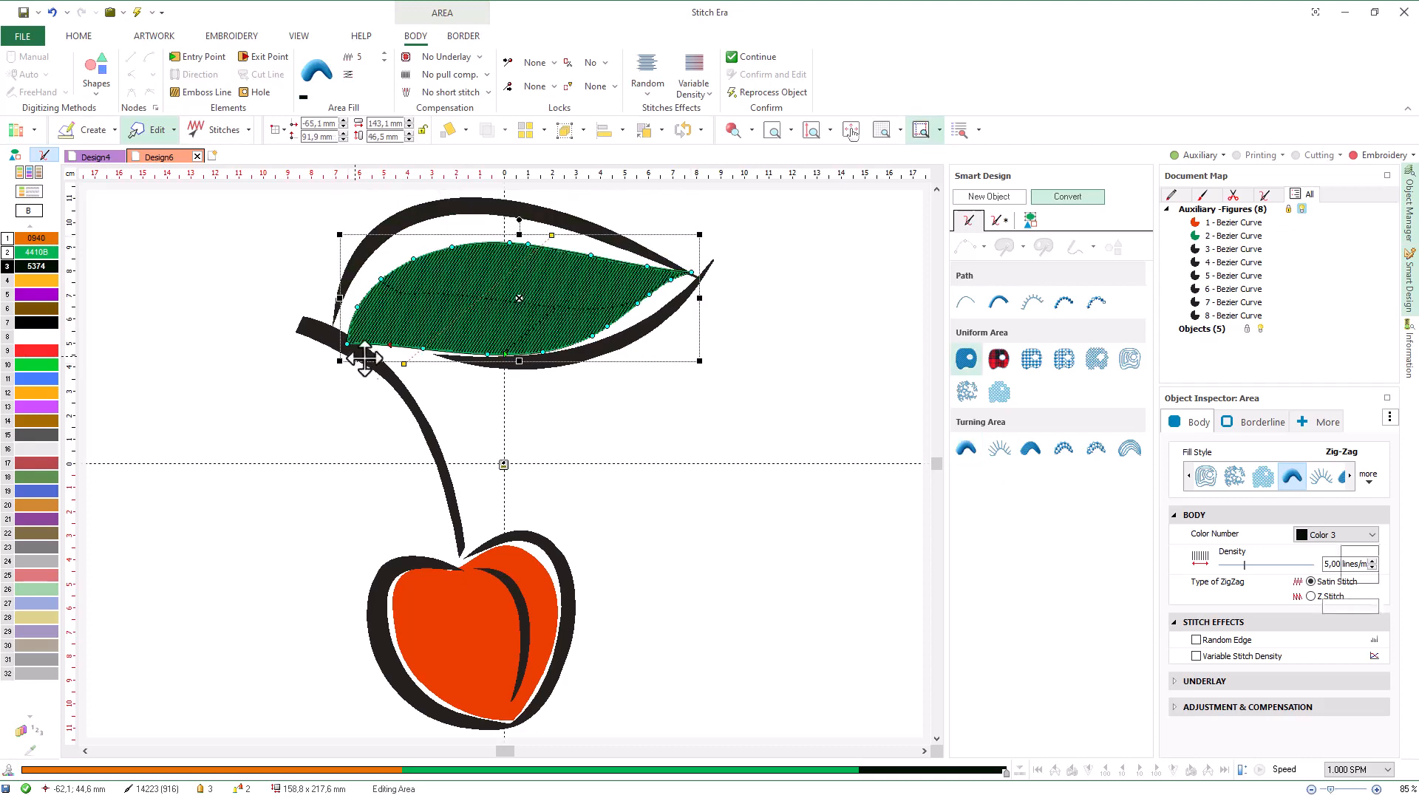
click(436, 452)
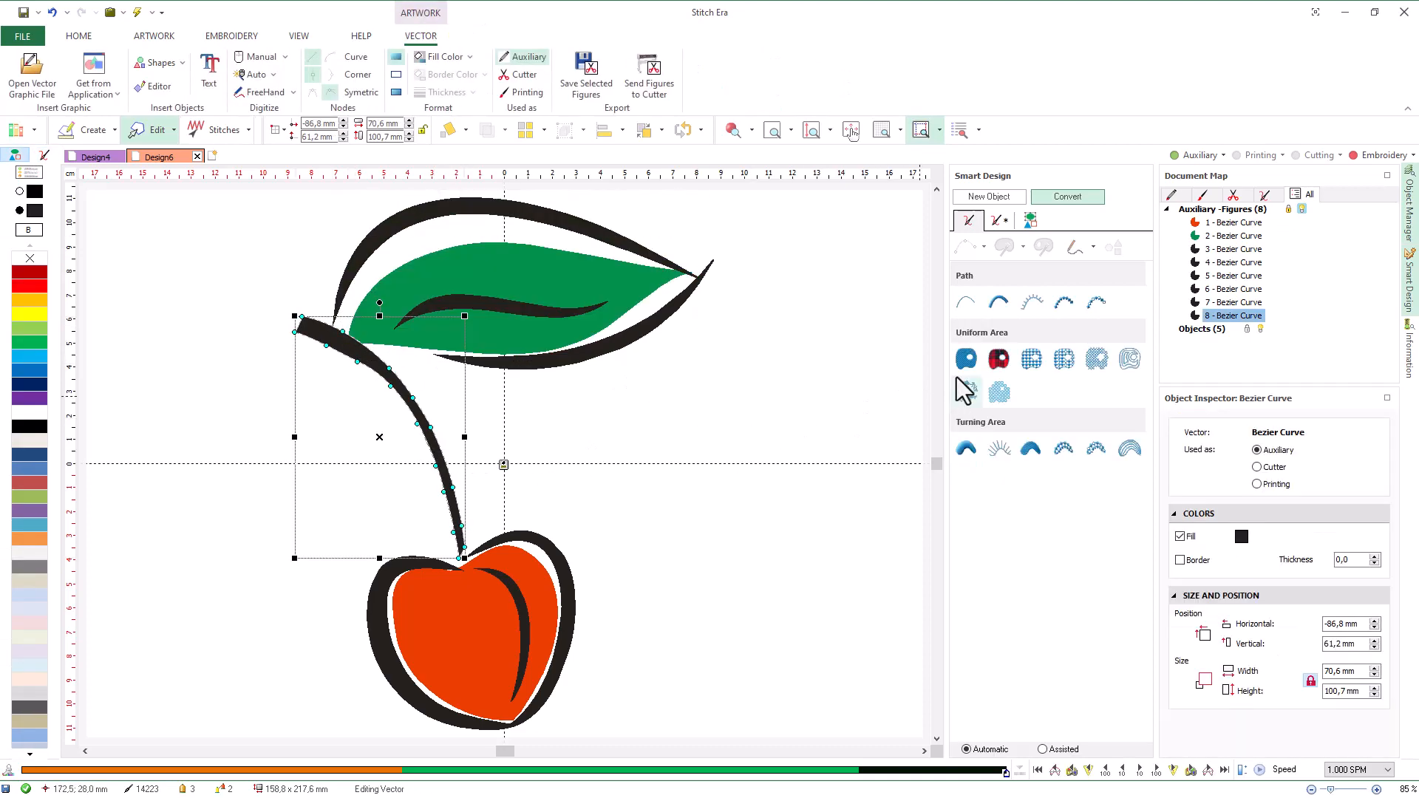
click(966, 448)
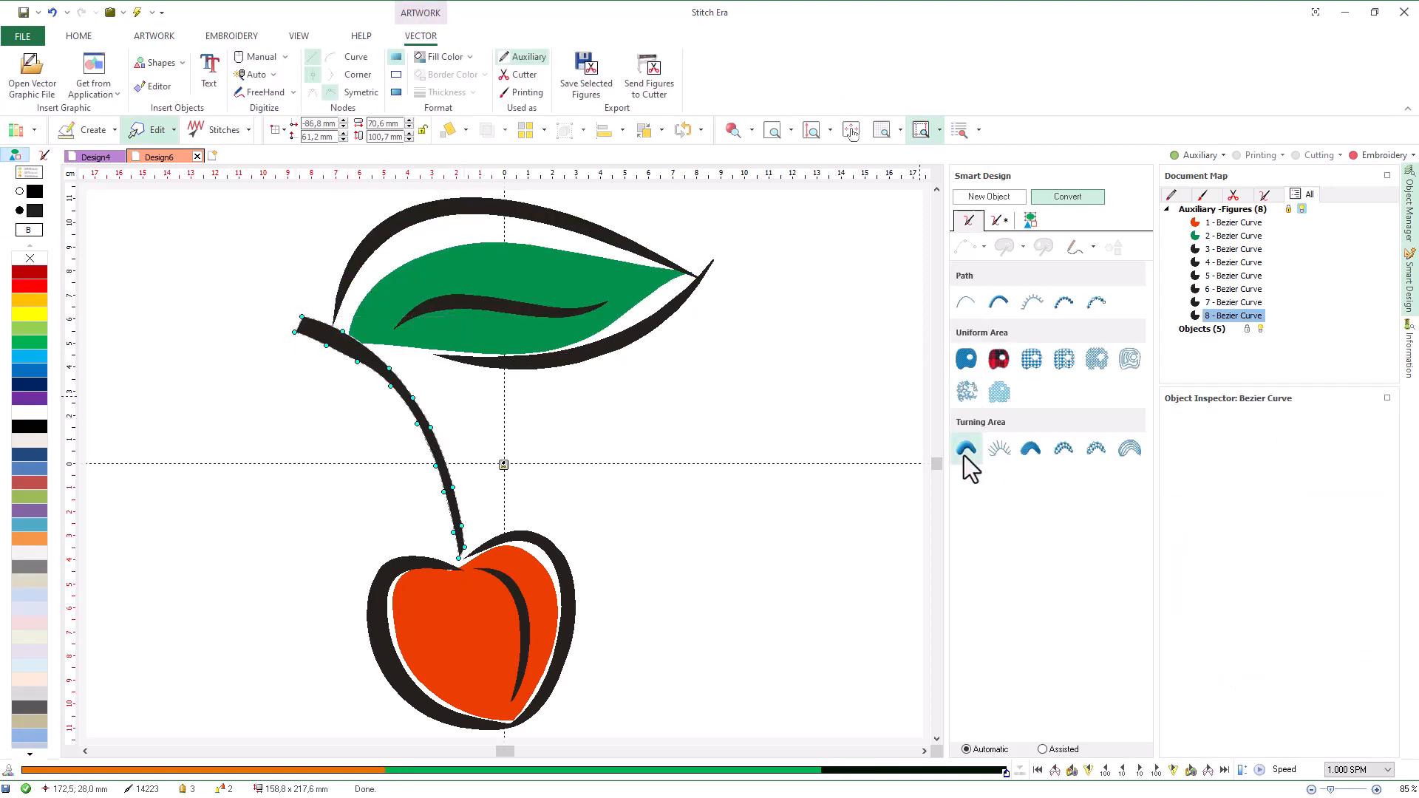
Step: Convert the cherry's black outline and its inner curved line into Zig-Zag turning areas
click(559, 551)
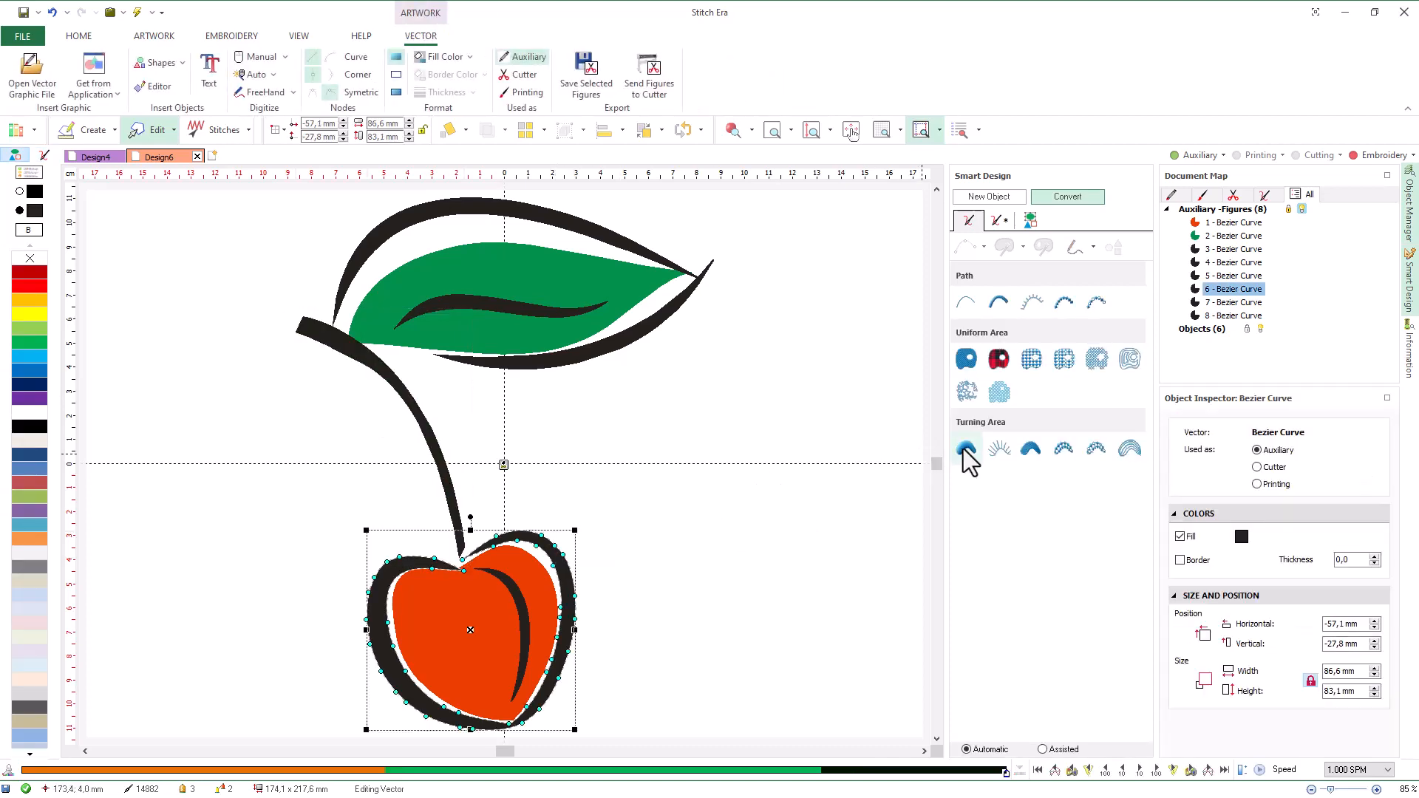
click(966, 448)
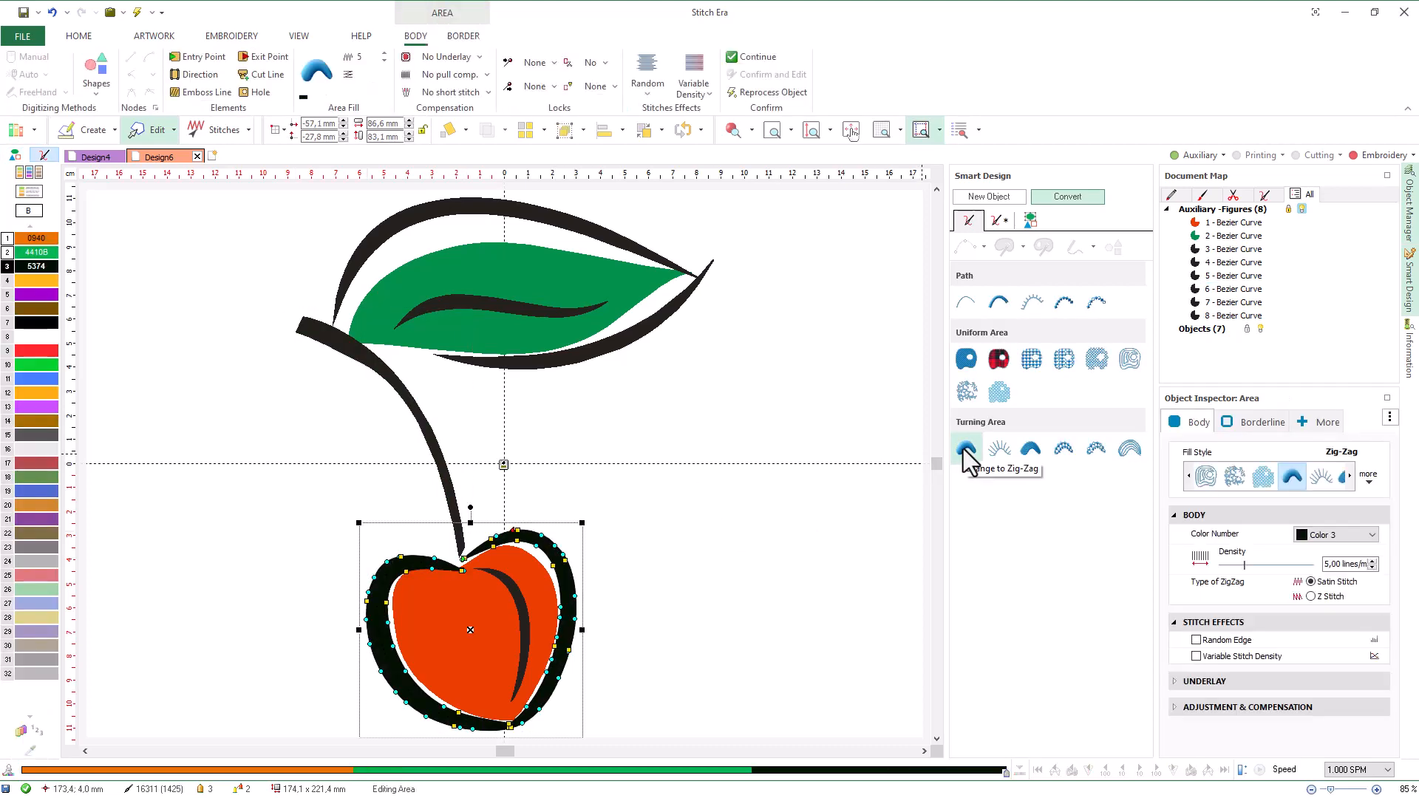
click(609, 539)
click(521, 615)
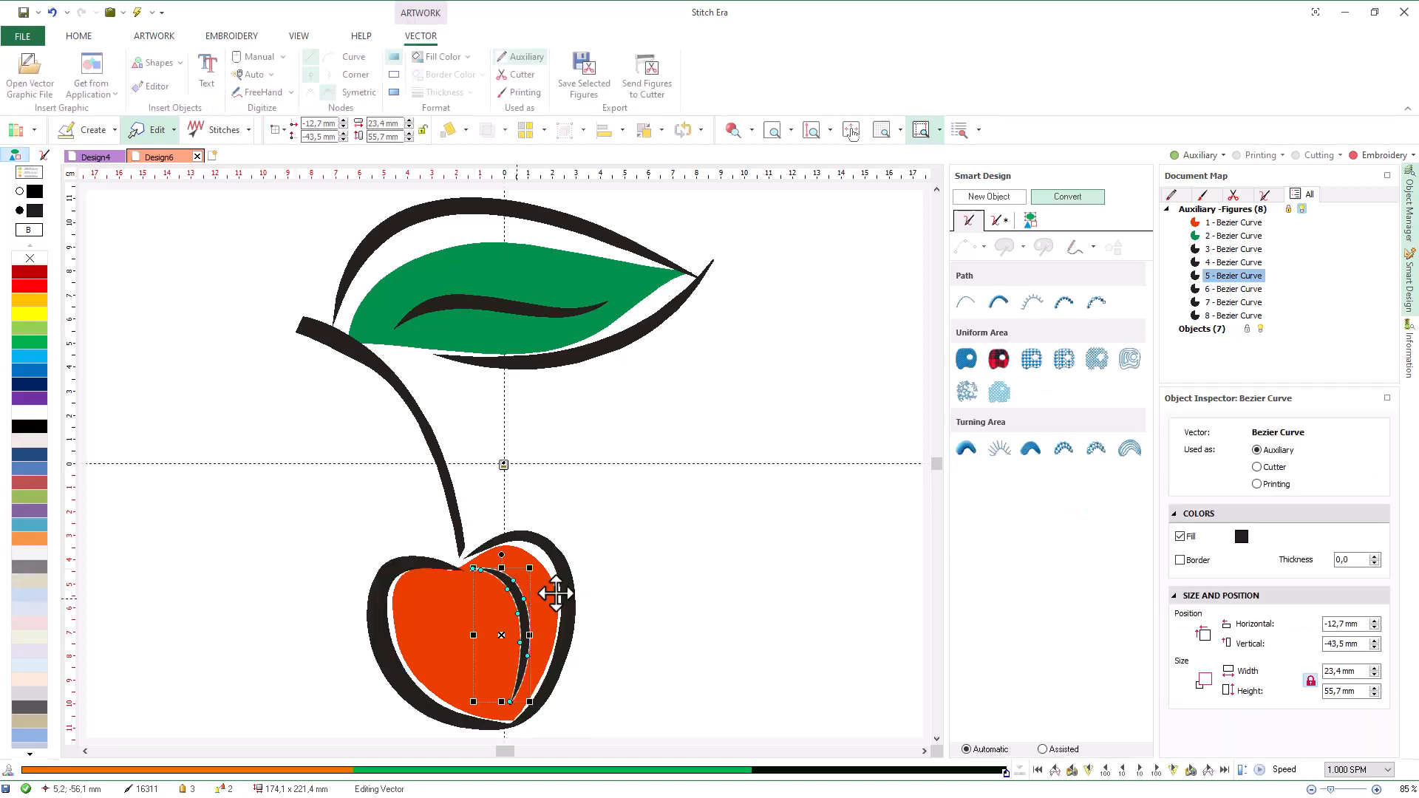
click(967, 451)
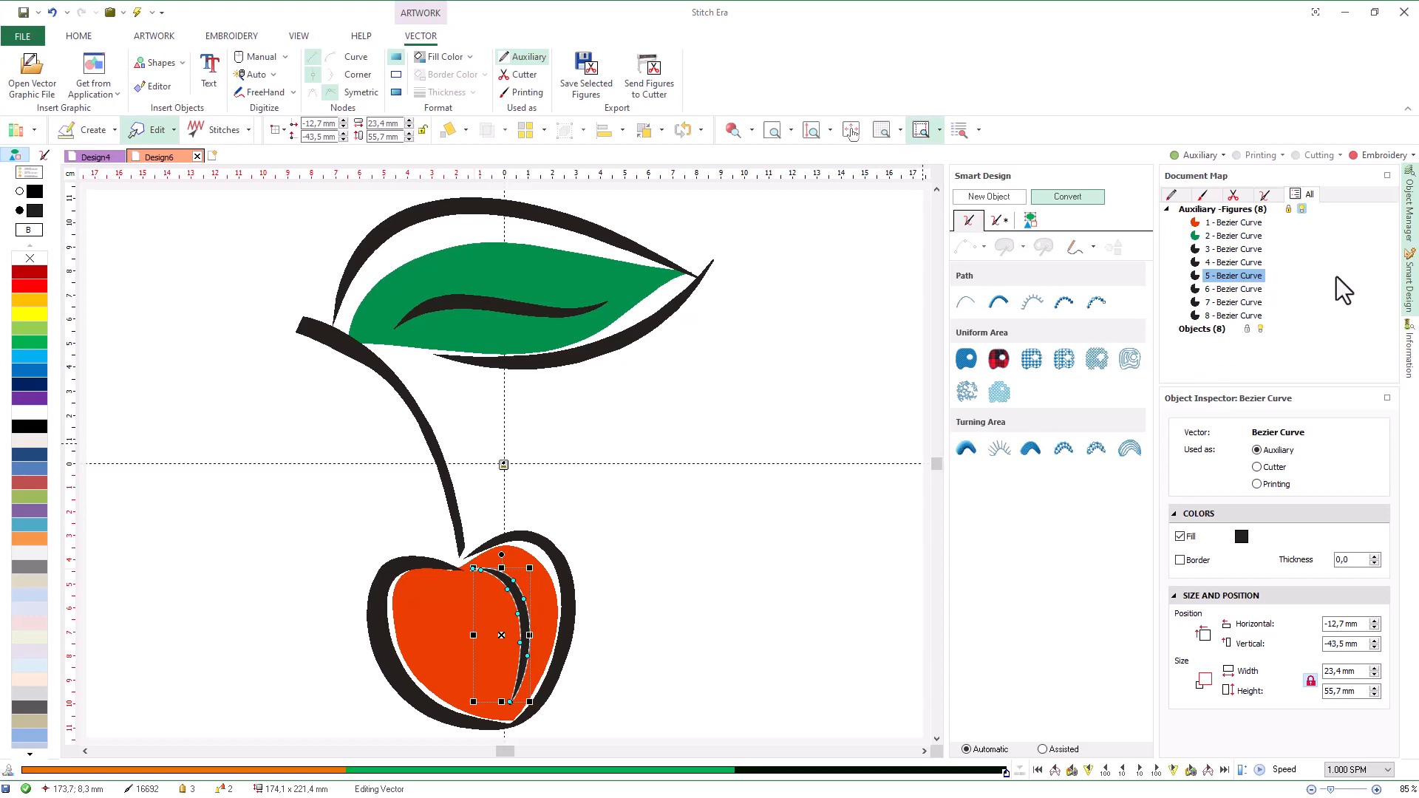
Step: Show the embroidery objects without the auxiliary vector figures and turn on the realistic 3D stitch view
click(1371, 158)
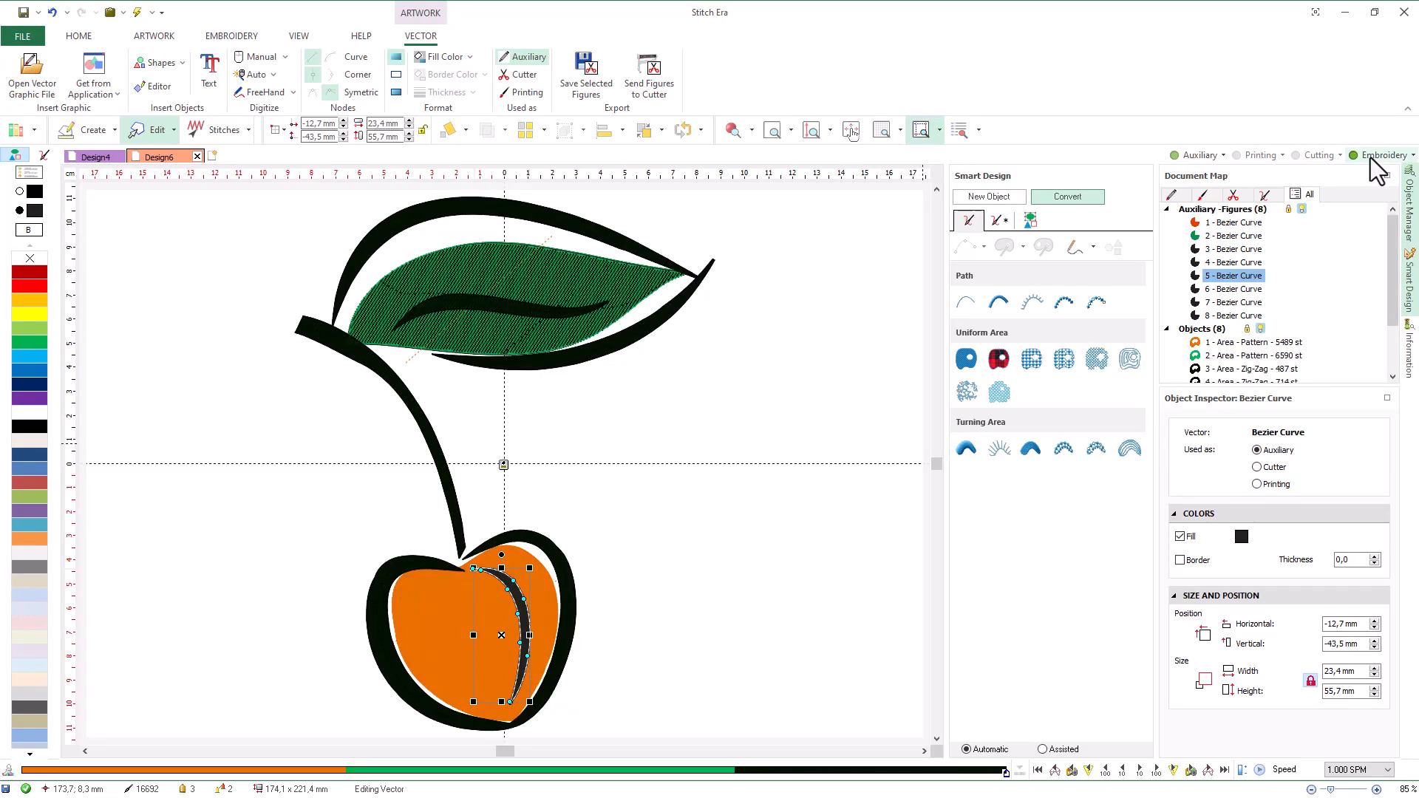
click(1200, 157)
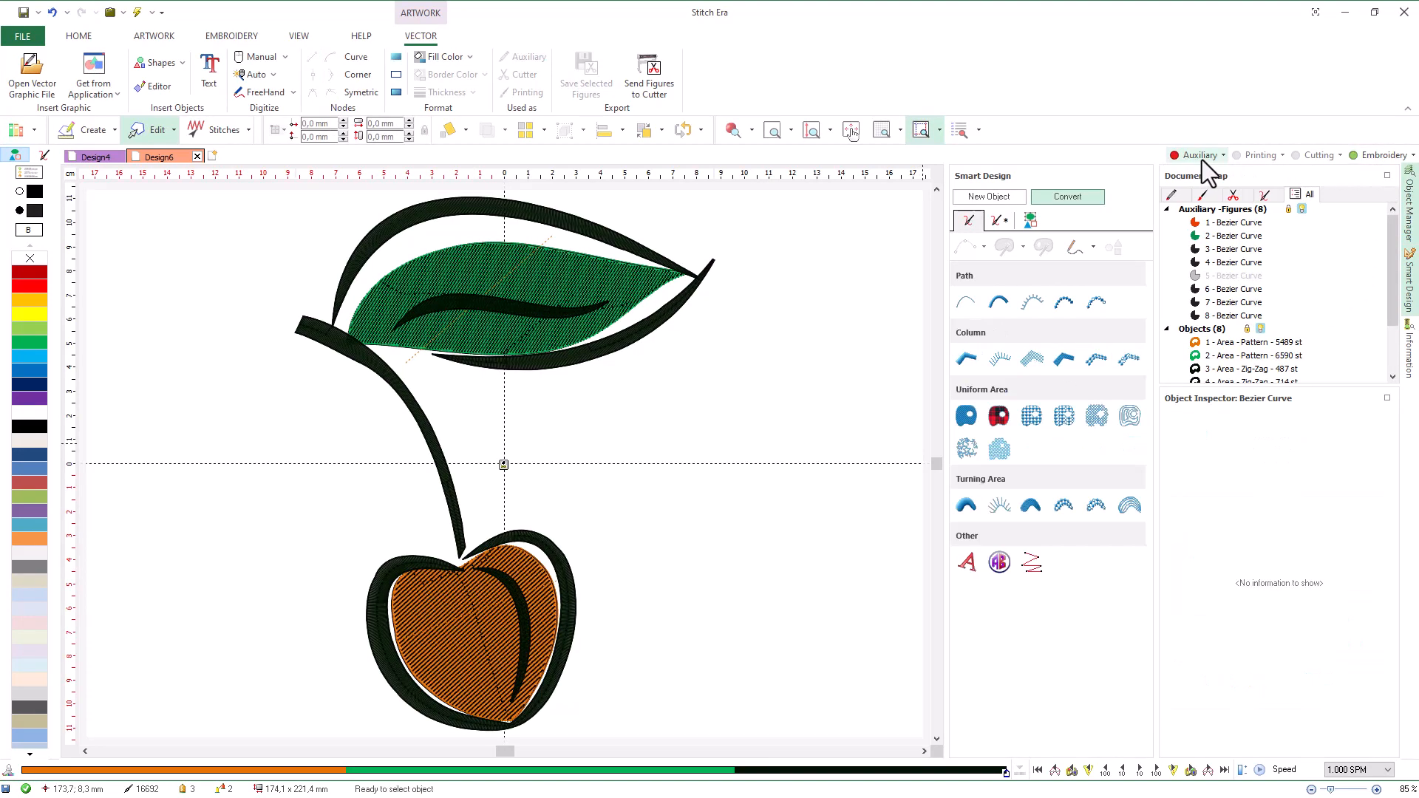
click(729, 131)
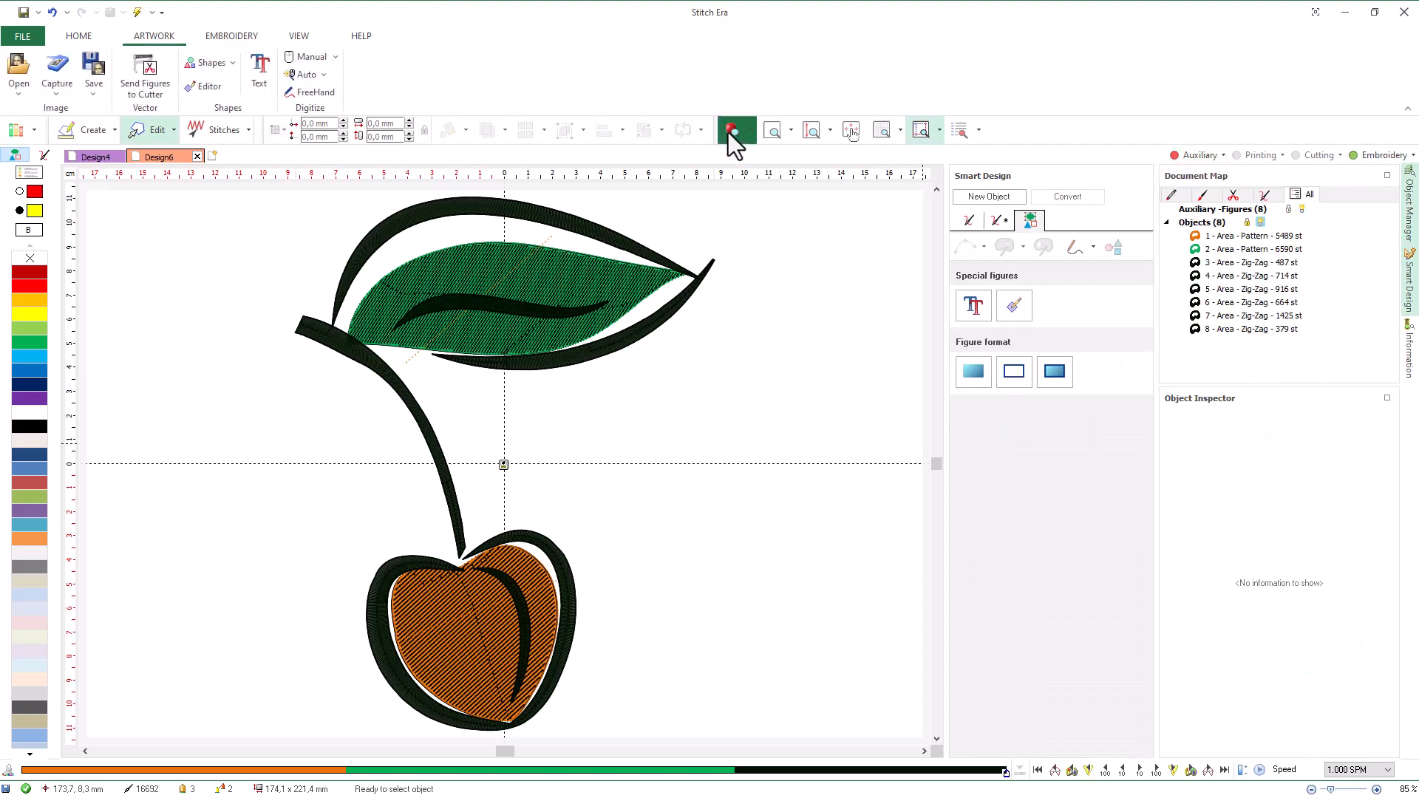
Step: Open the synchronized Simulation window to preview the whole cherry embroidery
click(297, 36)
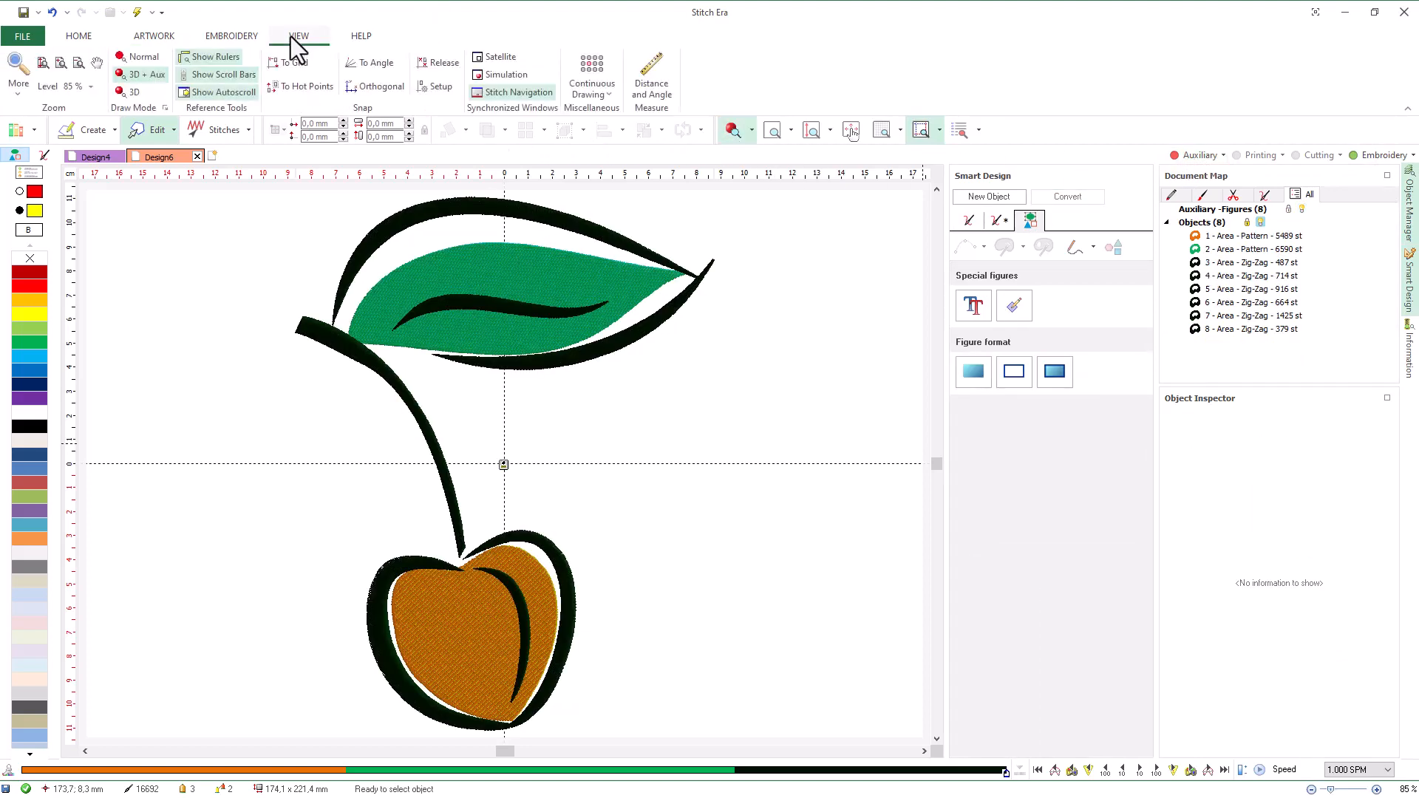
click(480, 76)
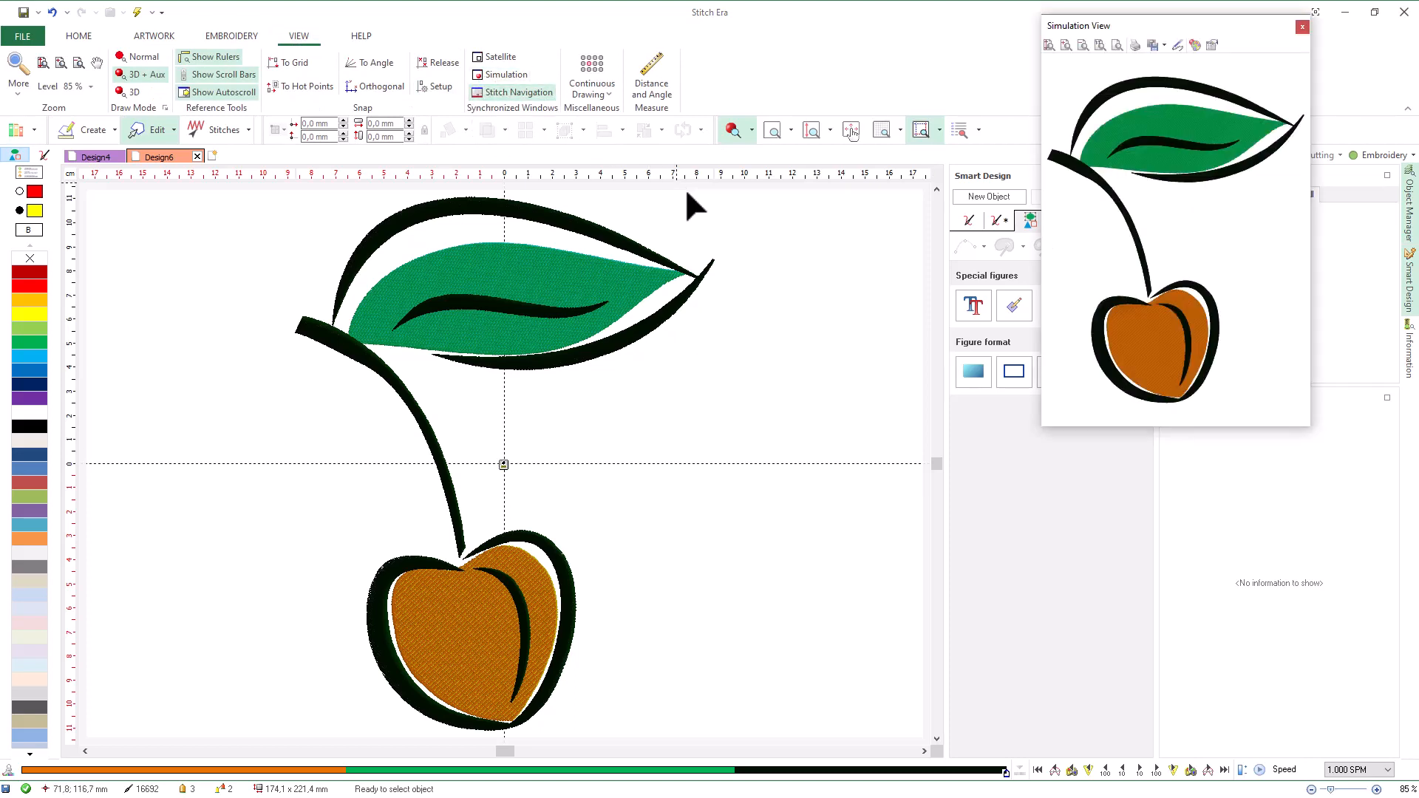